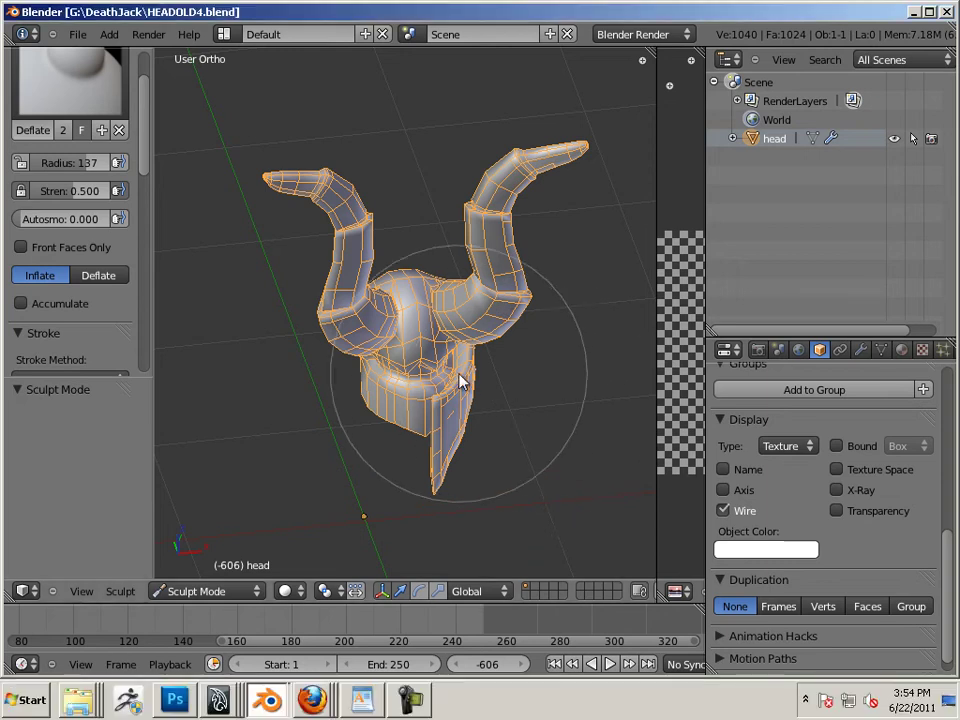
# Change the User Preferences input keymap preset from Blender to Maya.
pyautogui.click(77, 34)
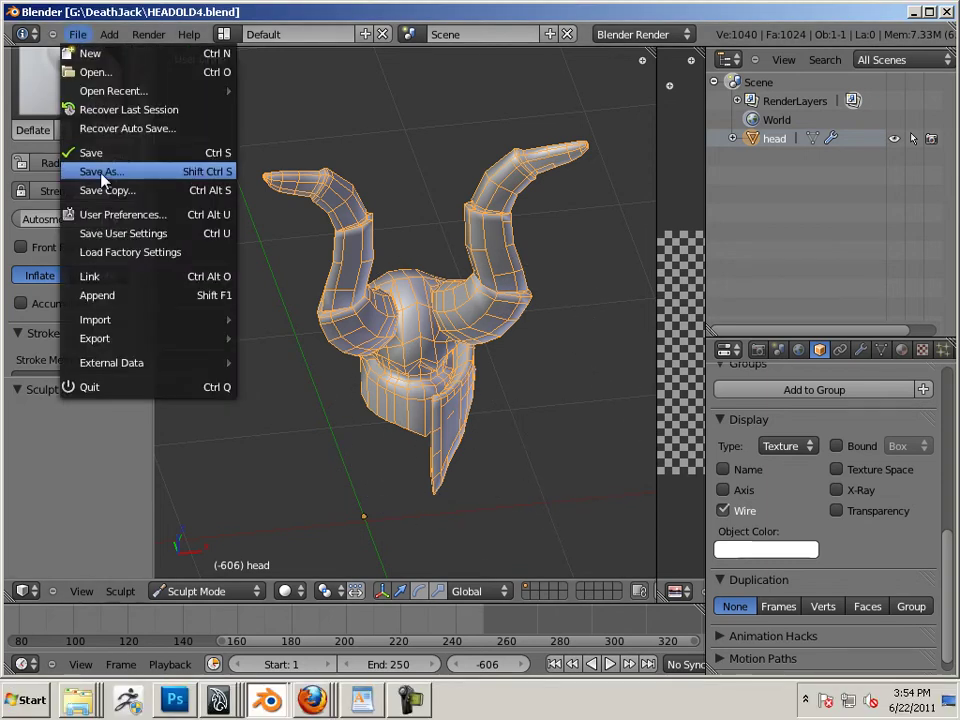
pyautogui.click(107, 212)
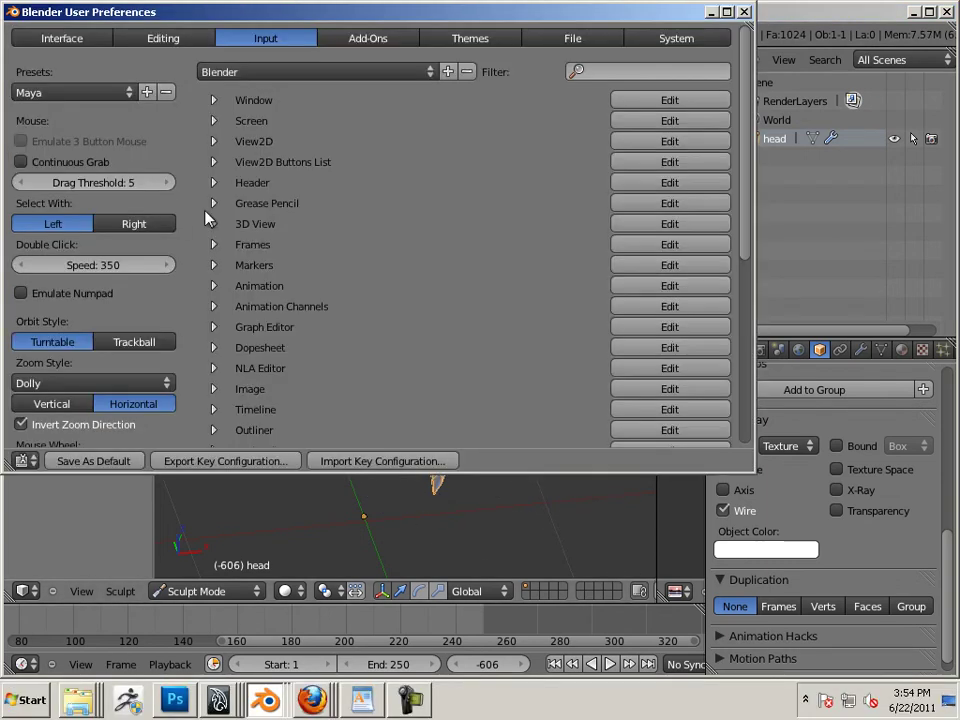
pyautogui.click(262, 74)
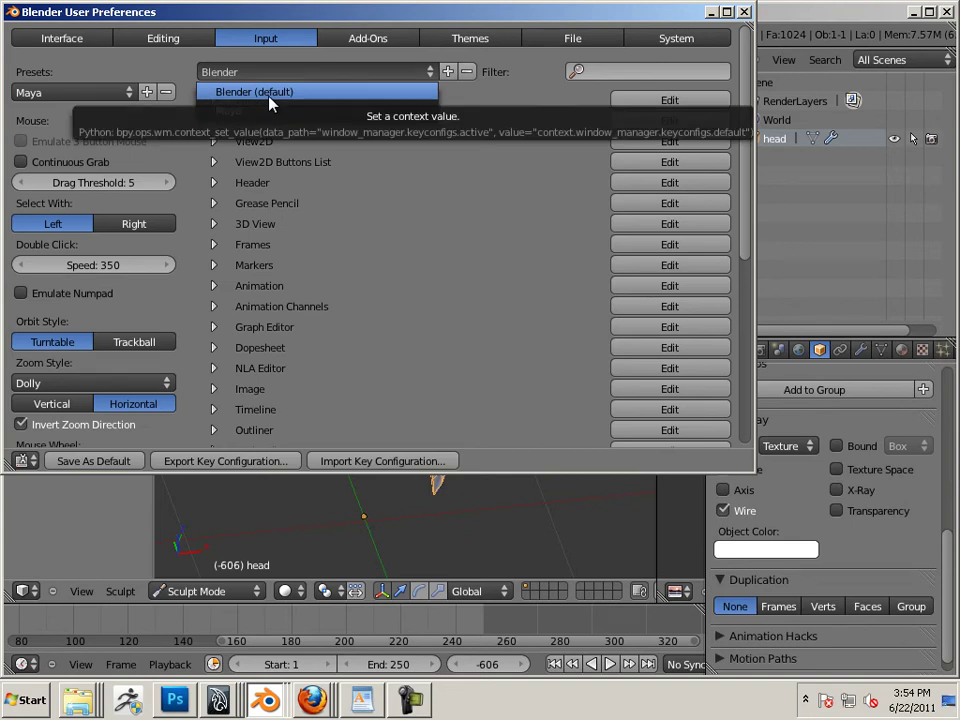
pyautogui.click(269, 95)
pyautogui.click(264, 77)
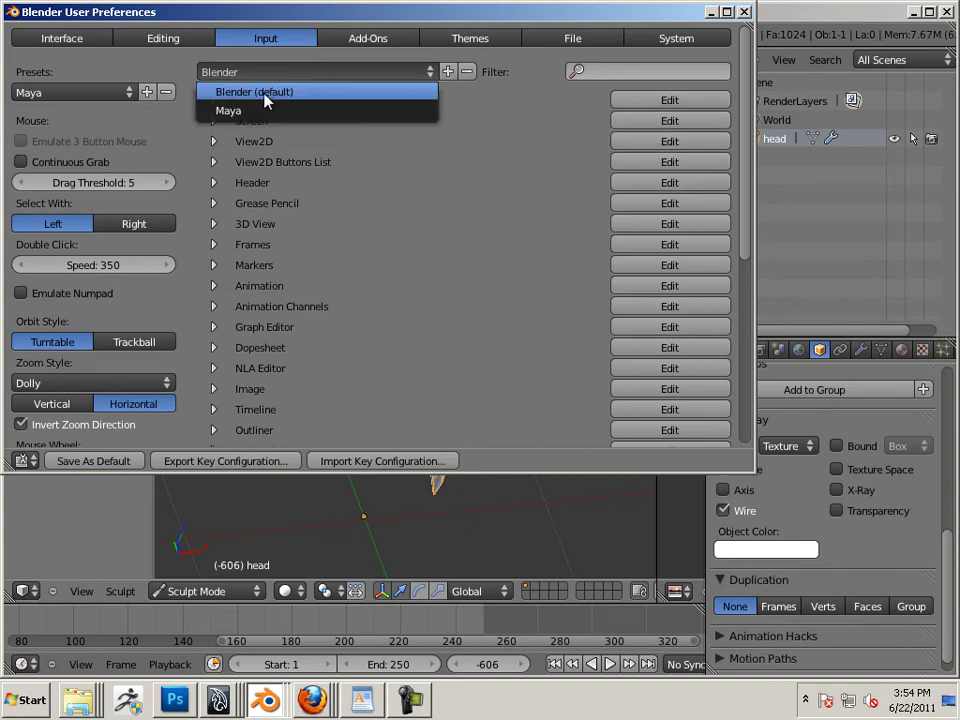
pyautogui.click(265, 109)
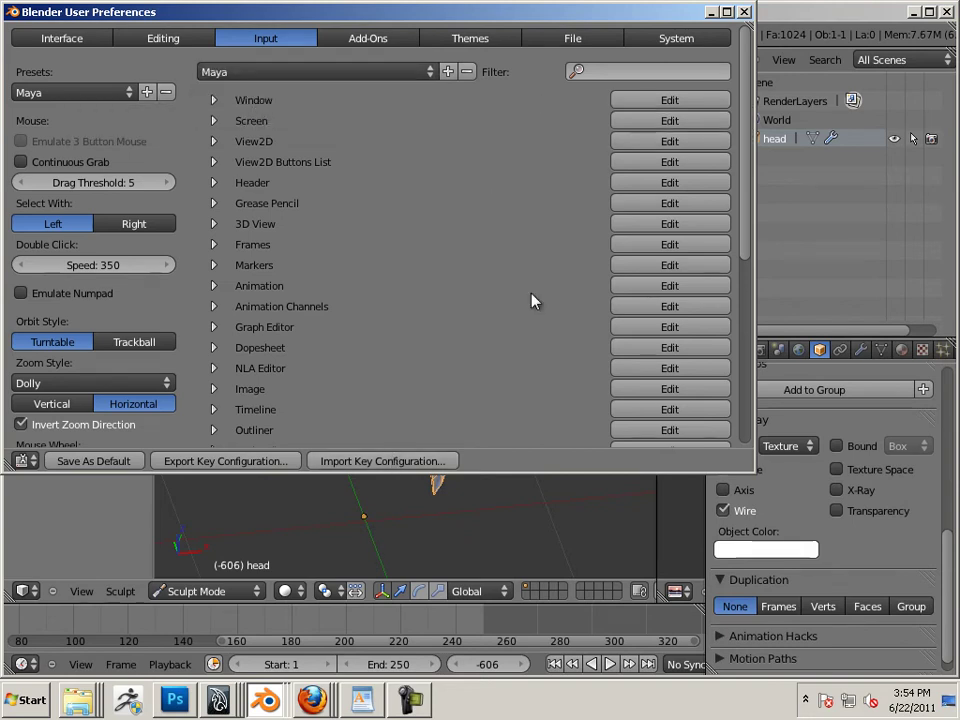
# Close the preferences and switch the horned head from Sculpt Mode to Object Mode.
pyautogui.click(744, 12)
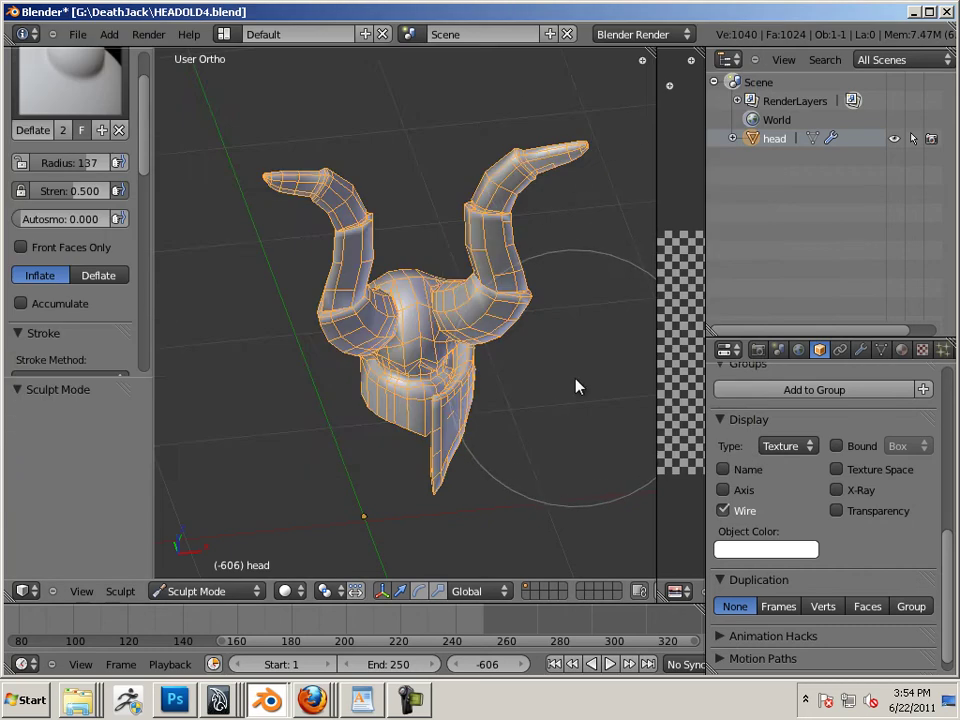
pyautogui.keyDown('alt'); pyautogui.moveTo(576, 386); pyautogui.dragTo(514, 261); pyautogui.keyUp('alt')
pyautogui.scroll(-3, 490, 258)
pyautogui.scroll(-1, 470, 255)
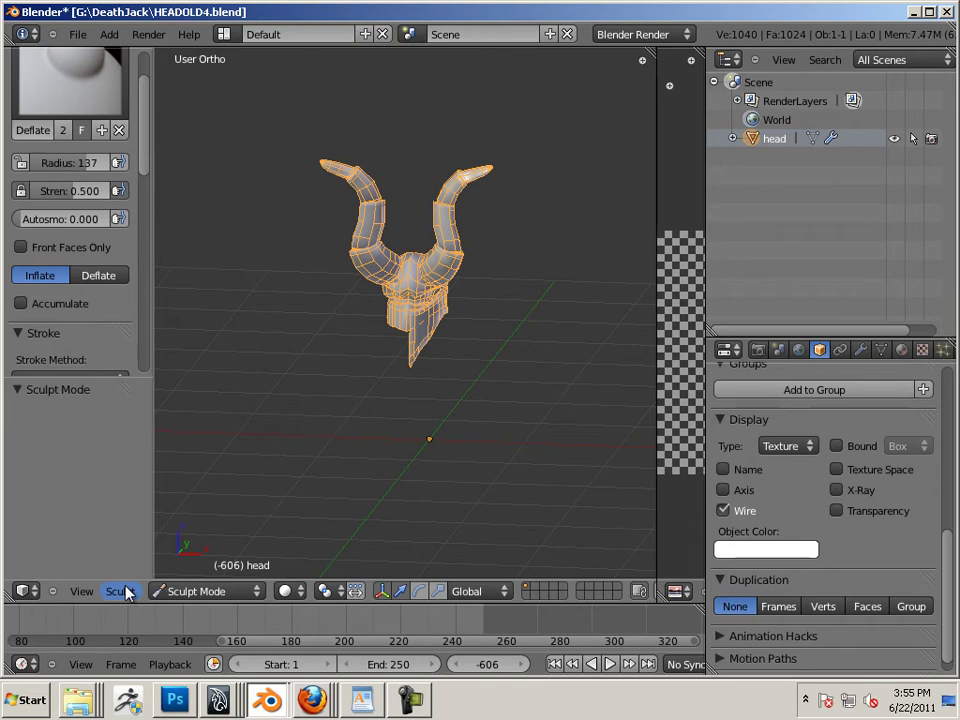
pyautogui.click(172, 591)
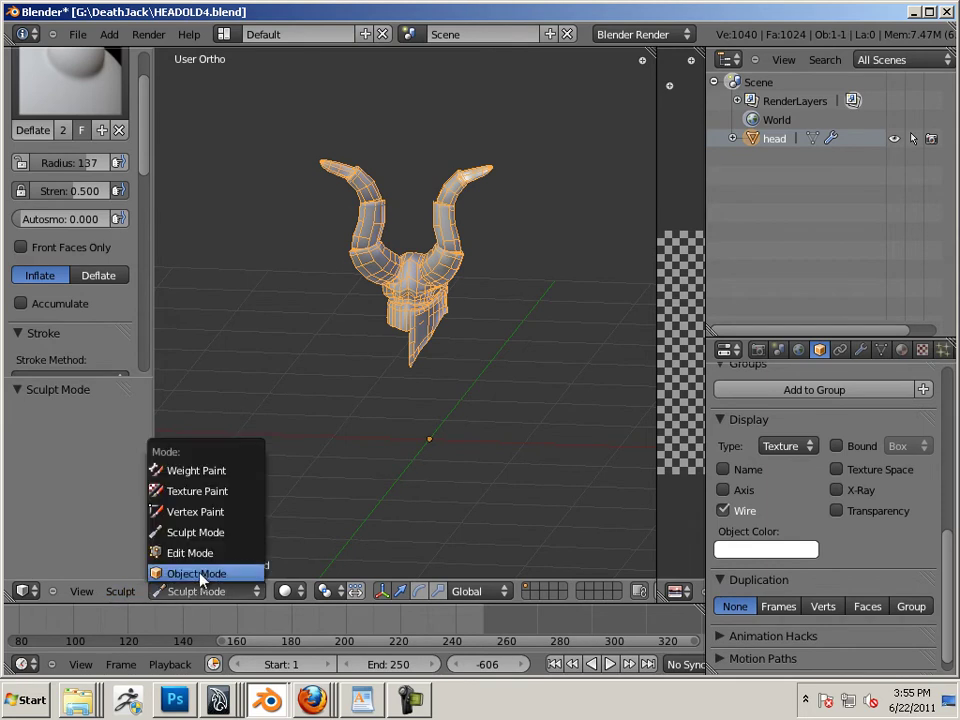
pyautogui.click(198, 574)
# Set the head's origin to its geometry centre with Origin to Geometry.
pyautogui.click(168, 591)
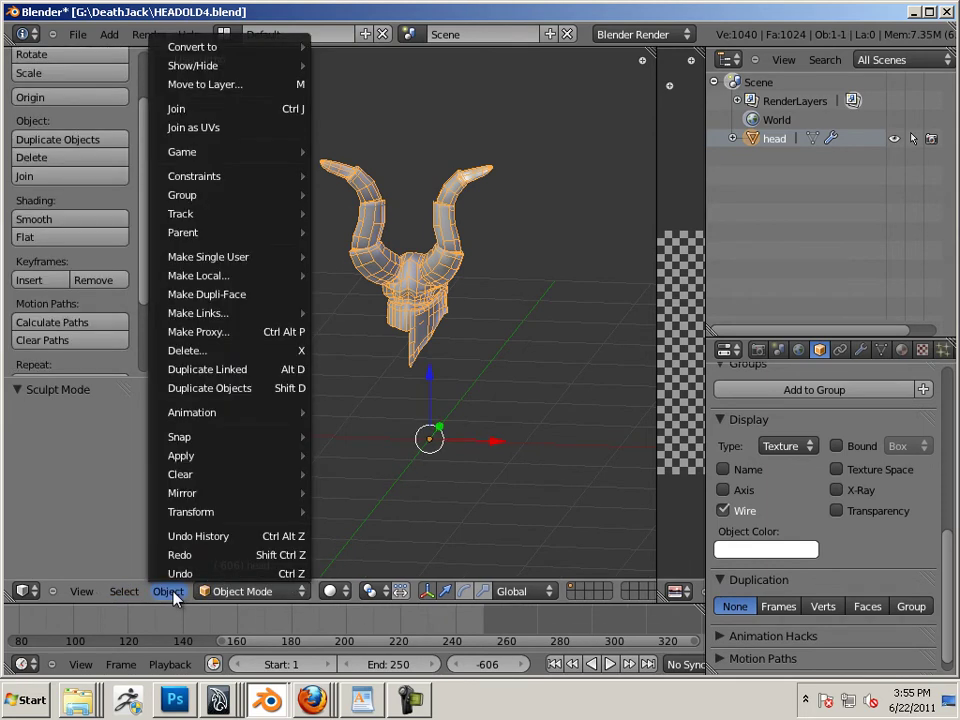
pyautogui.moveTo(203, 524)
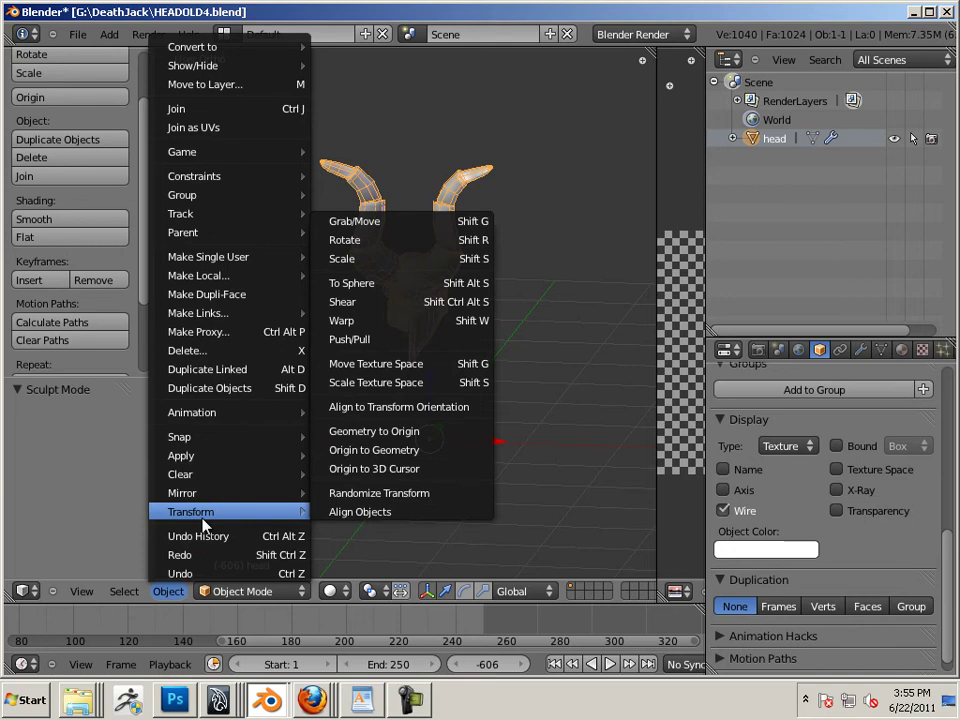
pyautogui.click(367, 455)
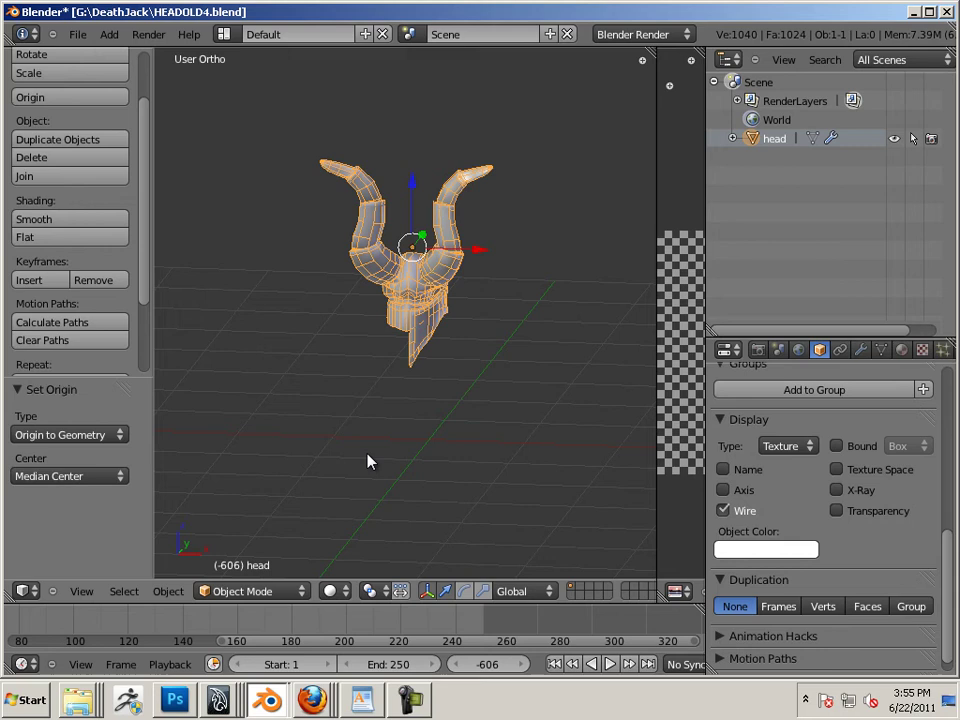
pyautogui.moveTo(510, 493); pyautogui.dragTo(555, 486, button='middle')
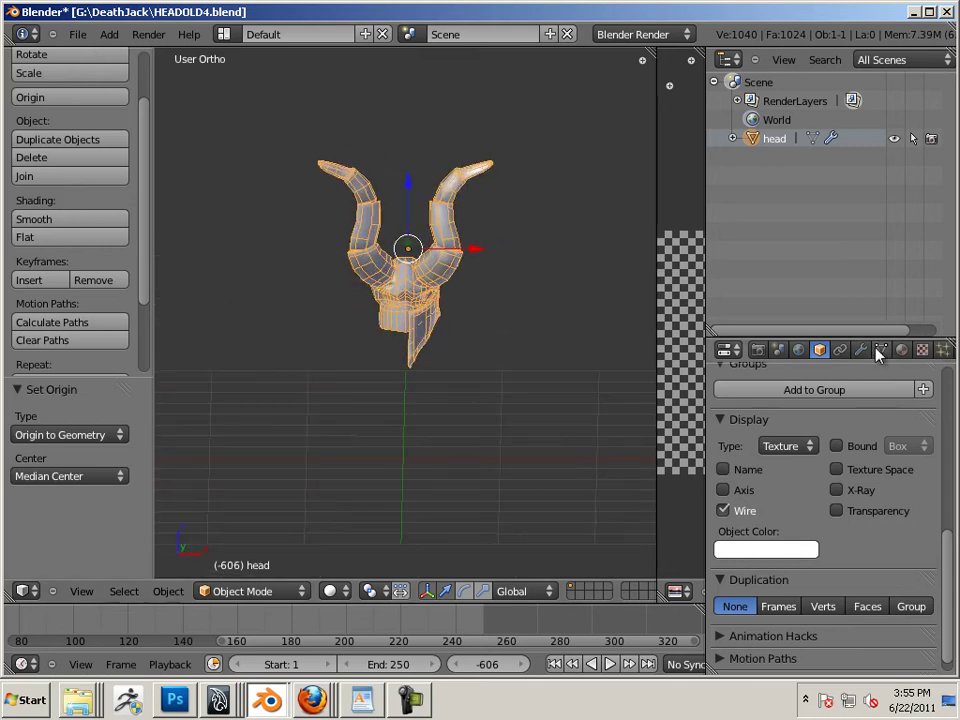
# Apply the head's location so it resets to 0,0,0.
pyautogui.click(170, 591)
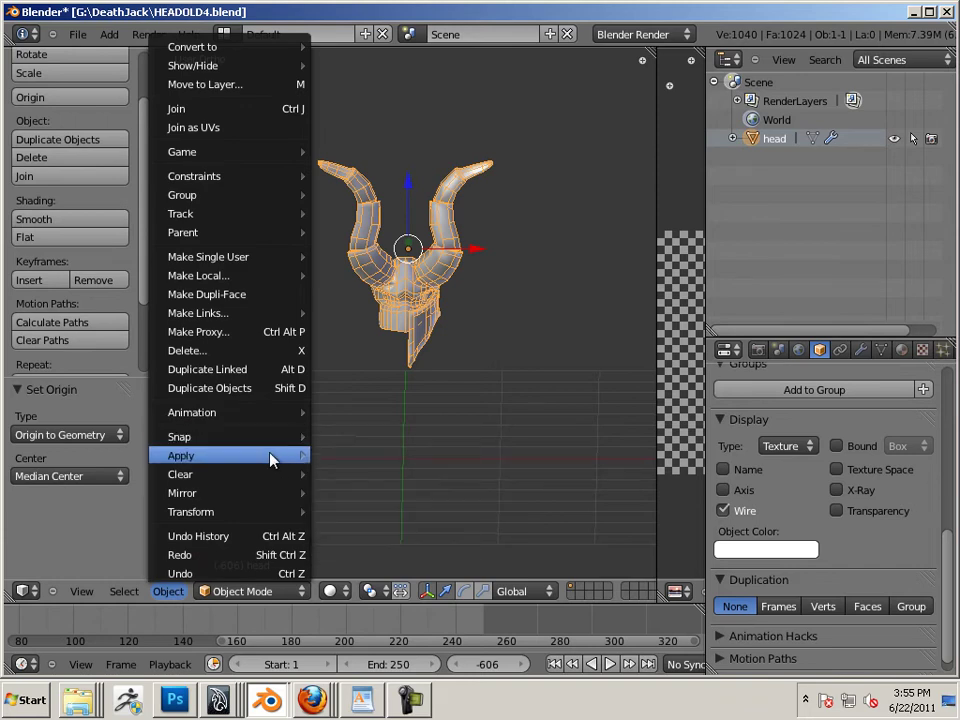
pyautogui.moveTo(272, 456)
pyautogui.click(343, 455)
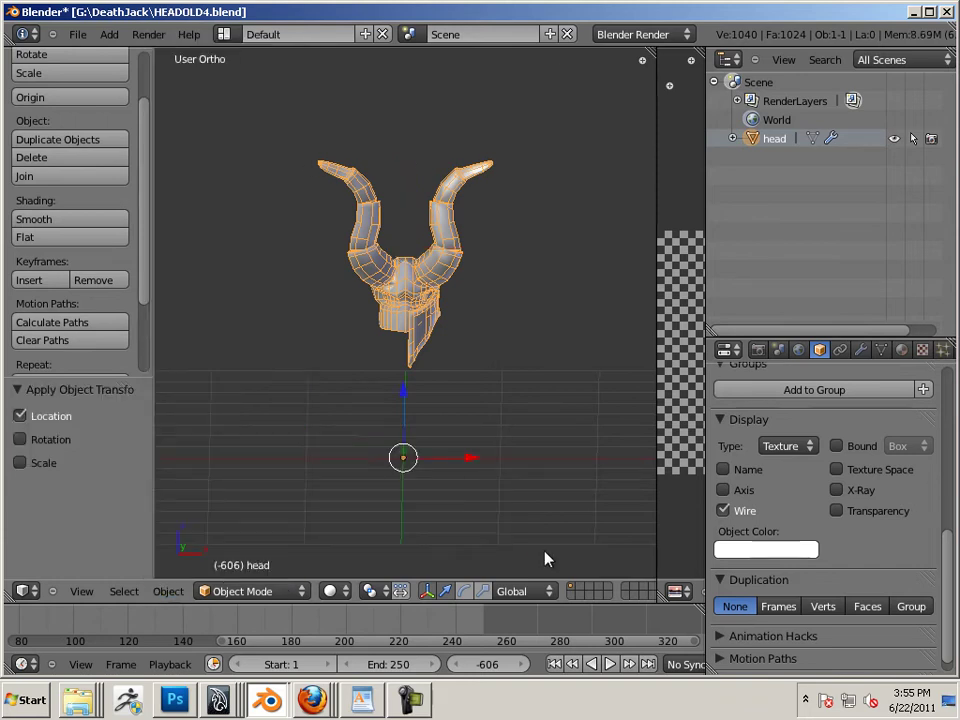
pyautogui.moveTo(544, 559); pyautogui.dragTo(392, 525, button='middle')
pyautogui.scroll(2, 439, 510)
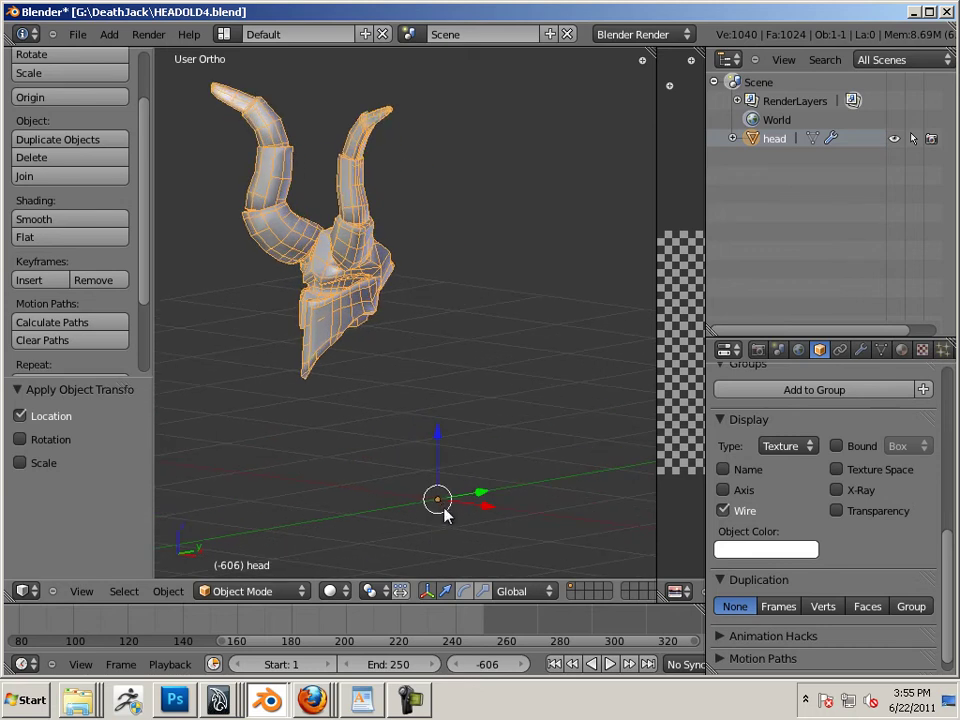
# Move the head mesh onto the world origin with Geometry to Origin, framed in front view.
pyautogui.click(167, 591)
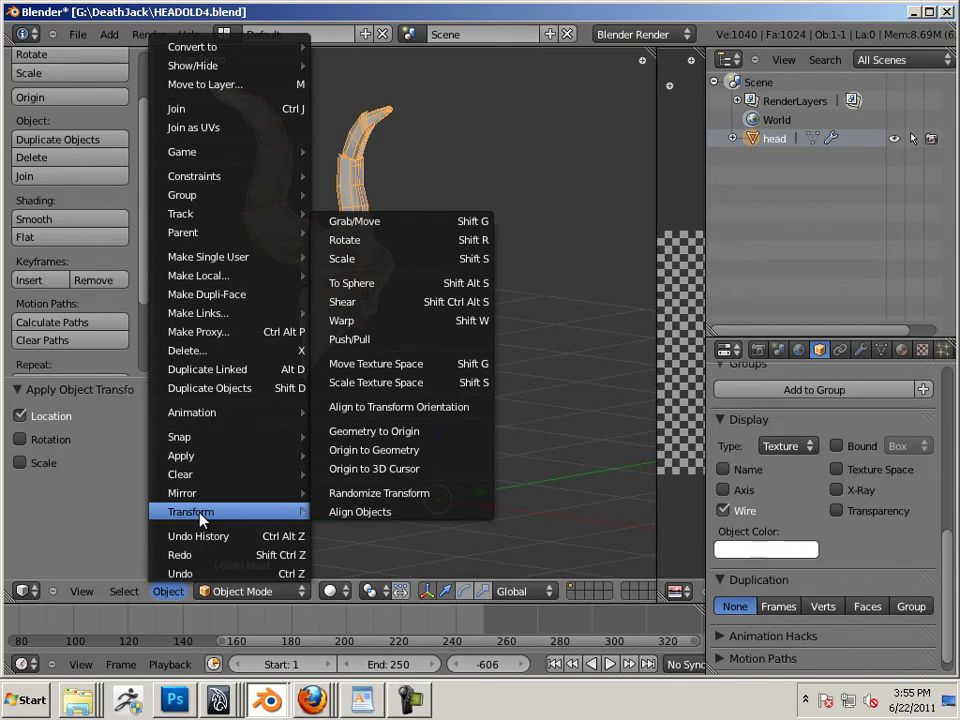
pyautogui.click(358, 437)
pyautogui.moveTo(226, 519); pyautogui.dragTo(306, 439, button='middle')
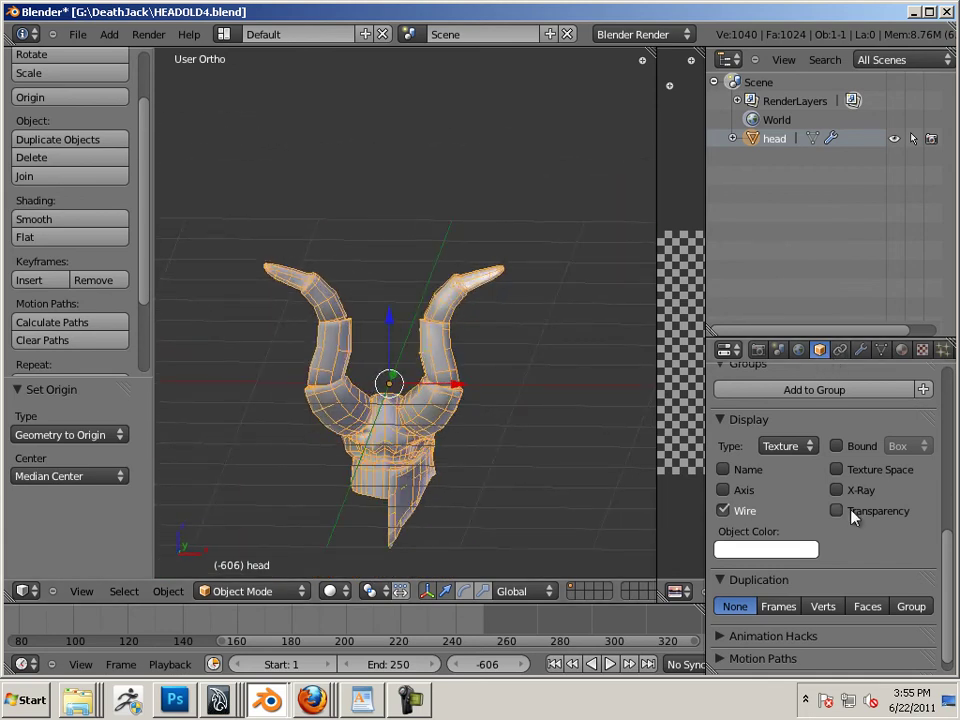
pyautogui.scroll(-1, 853, 514)
pyautogui.scroll(10, 760, 588)
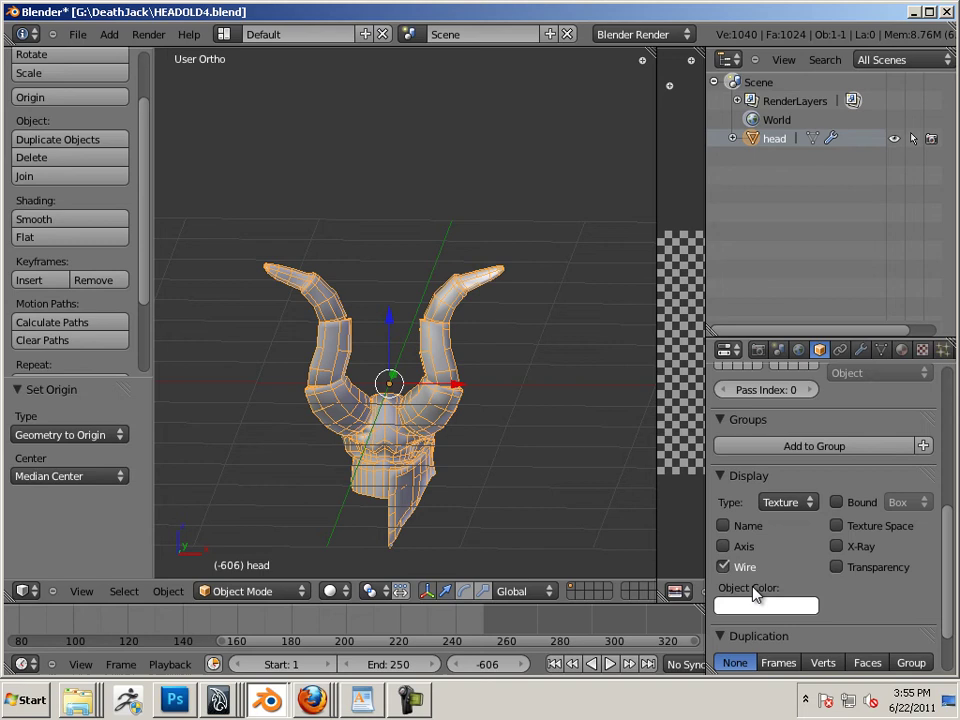
pyautogui.scroll(1, 752, 596)
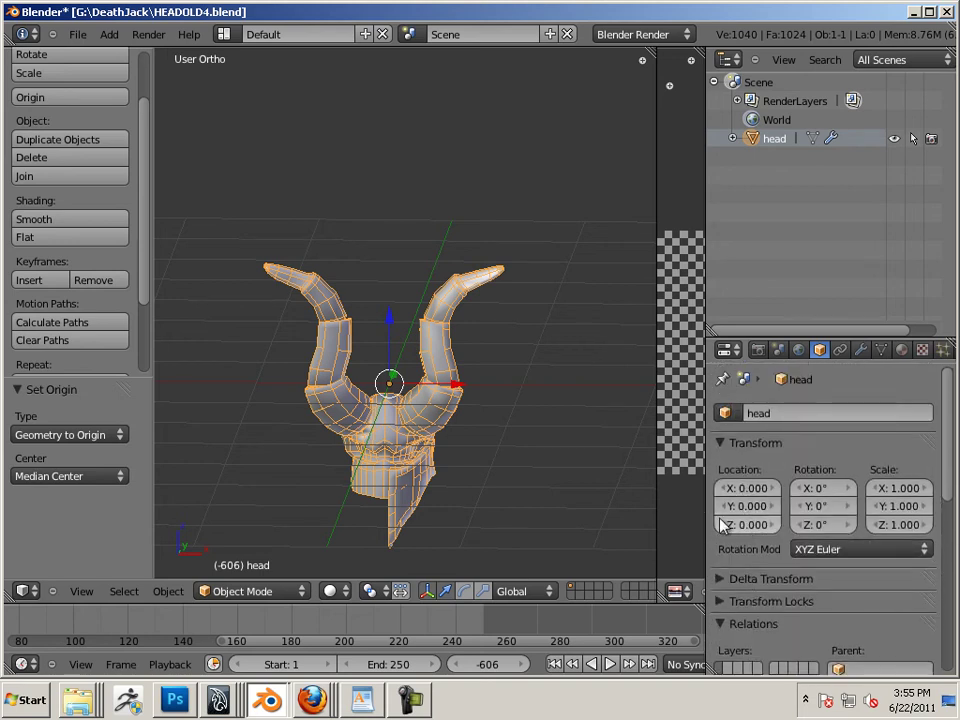
pyautogui.moveTo(579, 506); pyautogui.dragTo(242, 435, button='middle')
pyautogui.scroll(3, 412, 425)
pyautogui.scroll(3, 355, 434)
pyautogui.moveTo(355, 434); pyautogui.dragTo(491, 456, button='middle')
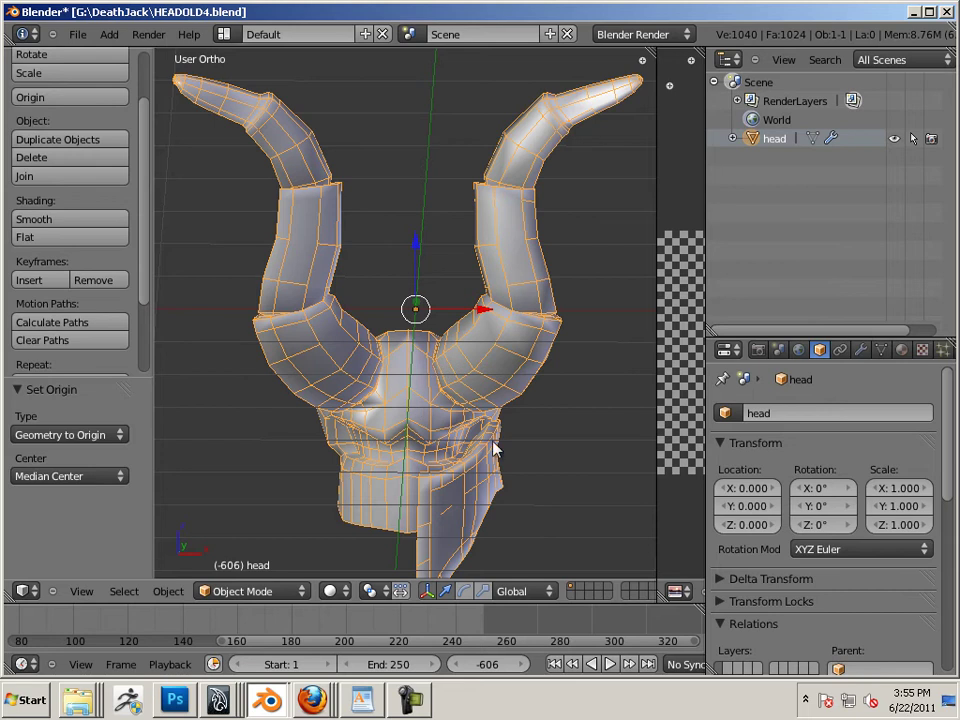
pyautogui.scroll(-3, 555, 476)
# Select the head, apply its old Multires, and add a new Multiresolution modifier.
pyautogui.press('a')
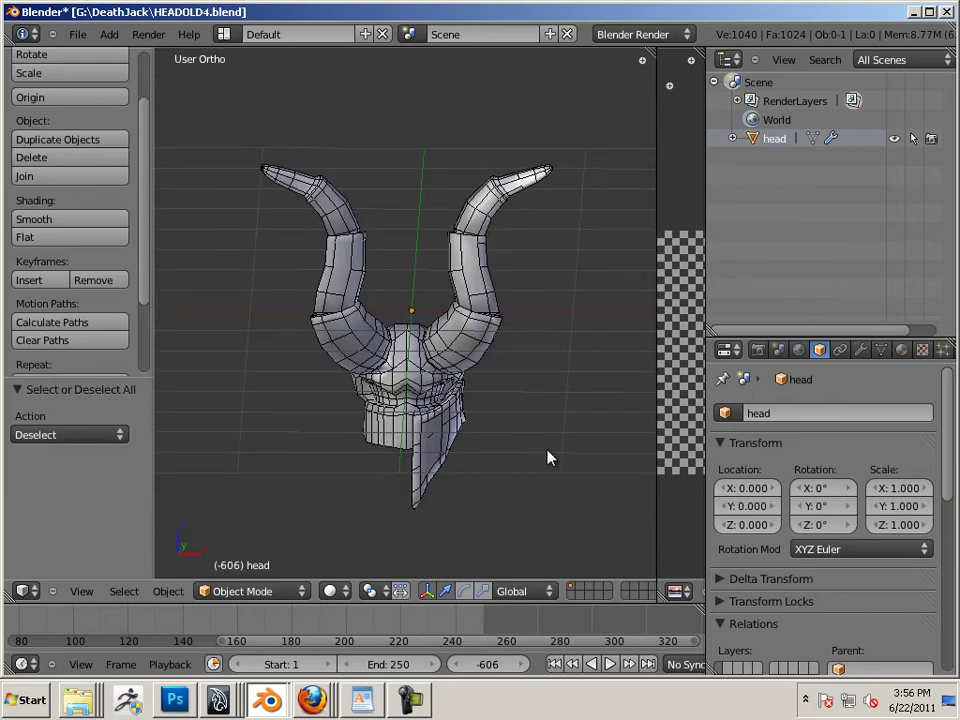
pyautogui.moveTo(549, 456)
pyautogui.mouseDown(button='middle')
pyautogui.moveTo(517, 463)
pyautogui.moveTo(531, 452)
pyautogui.mouseUp(button='middle')
pyautogui.rightClick(460, 400)
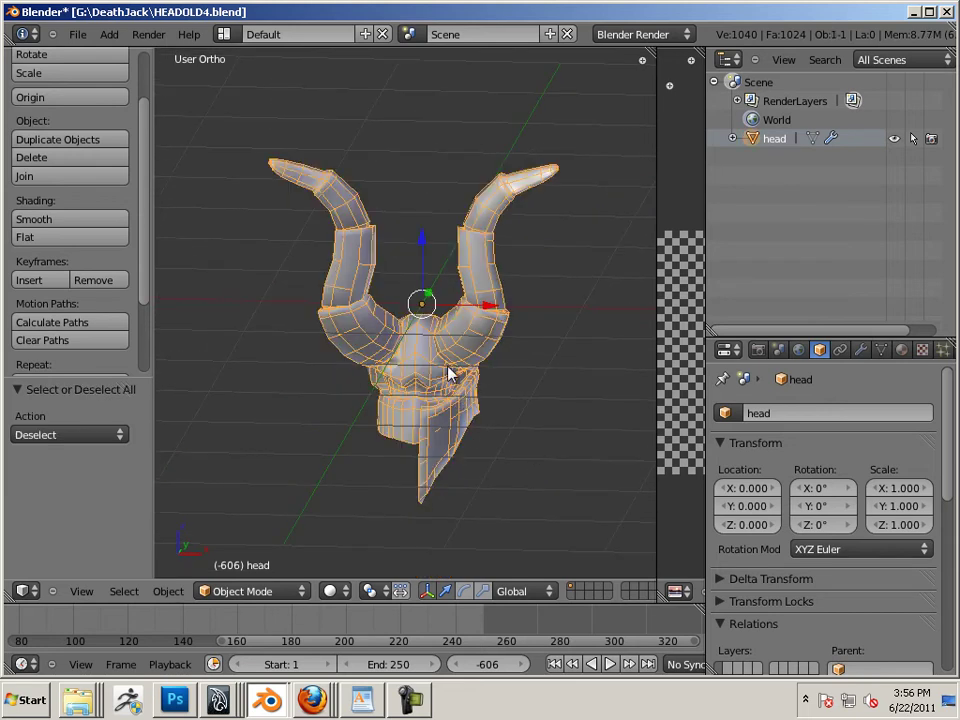
pyautogui.click(860, 350)
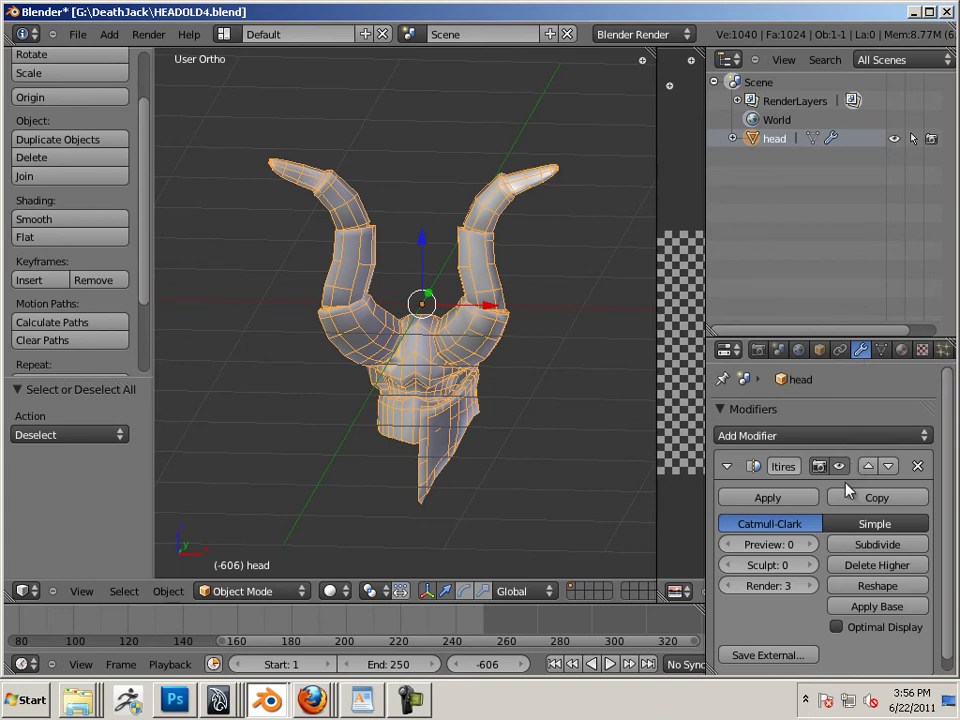
pyautogui.click(764, 500)
pyautogui.click(752, 437)
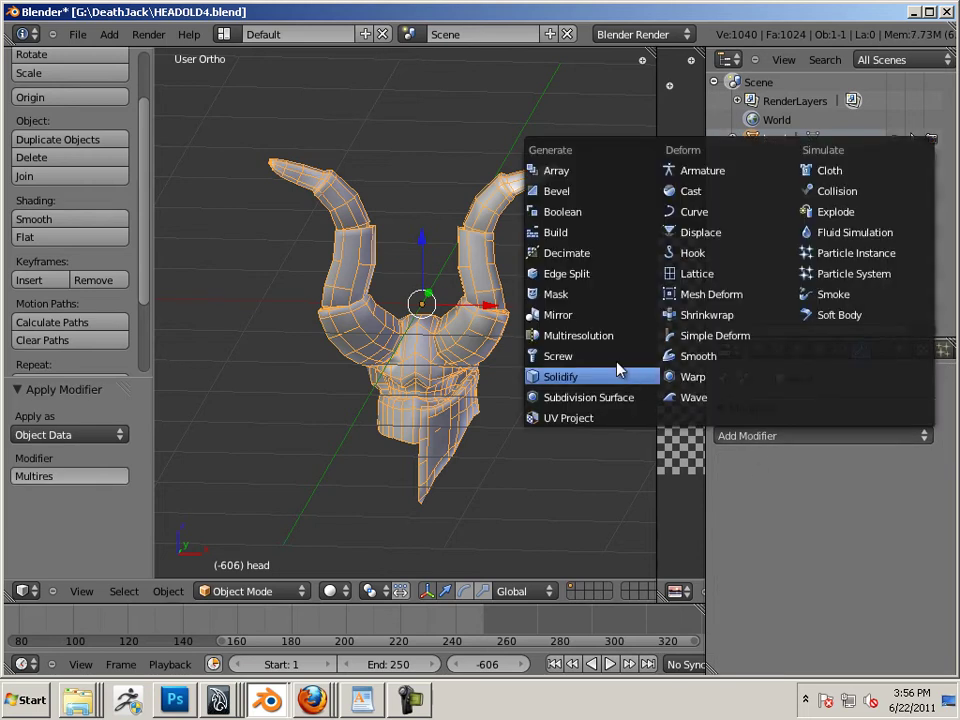
pyautogui.click(590, 336)
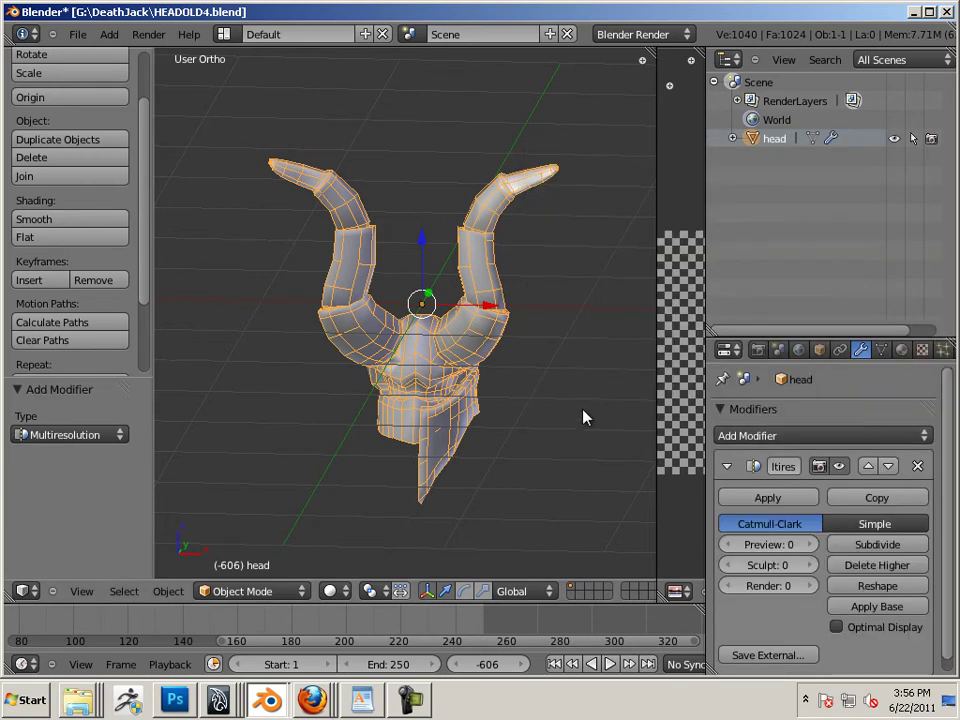
# Subdivide the new Multiresolution modifier five times to level 5.
pyautogui.keyDown('shift'); pyautogui.moveTo(591, 433); pyautogui.dragTo(538, 429, button='middle'); pyautogui.keyUp('shift')
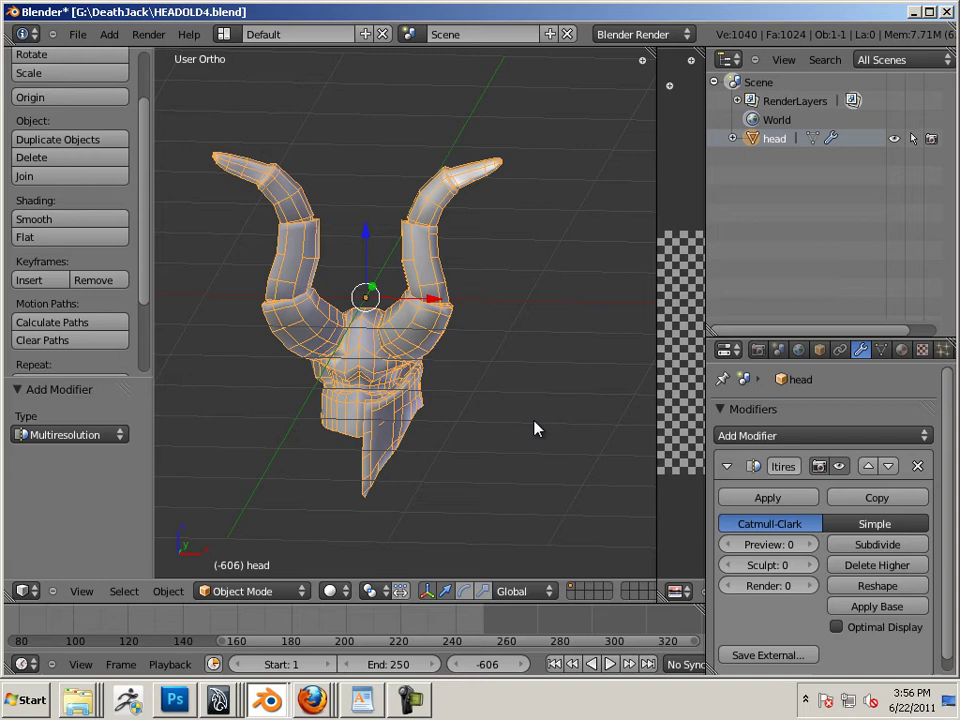
pyautogui.click(864, 546)
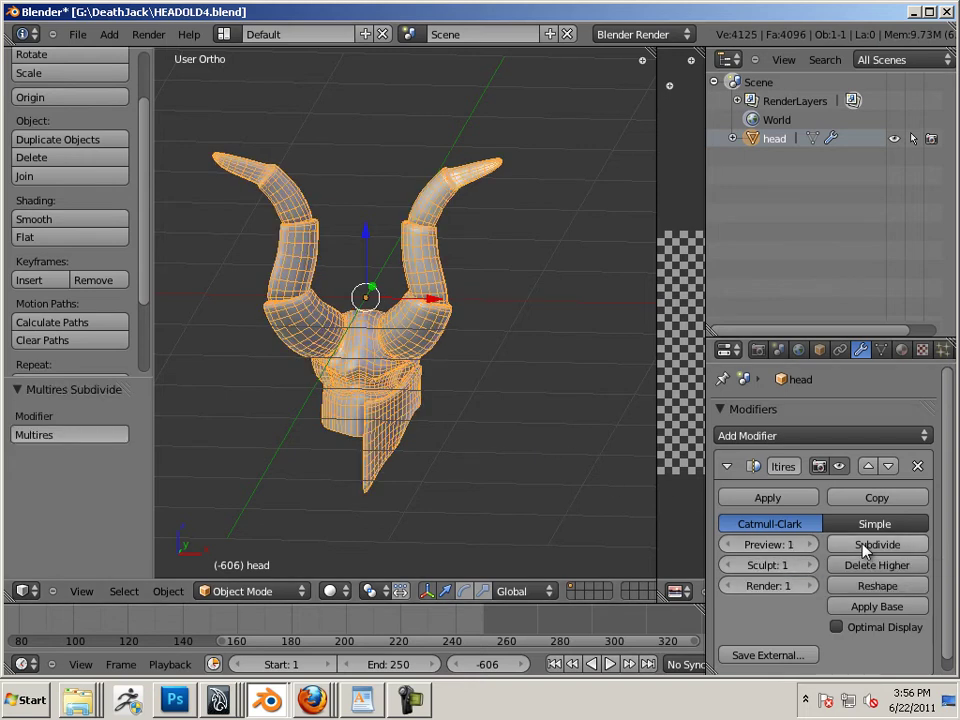
pyautogui.click(864, 546)
pyautogui.click(863, 547)
pyautogui.click(863, 547)
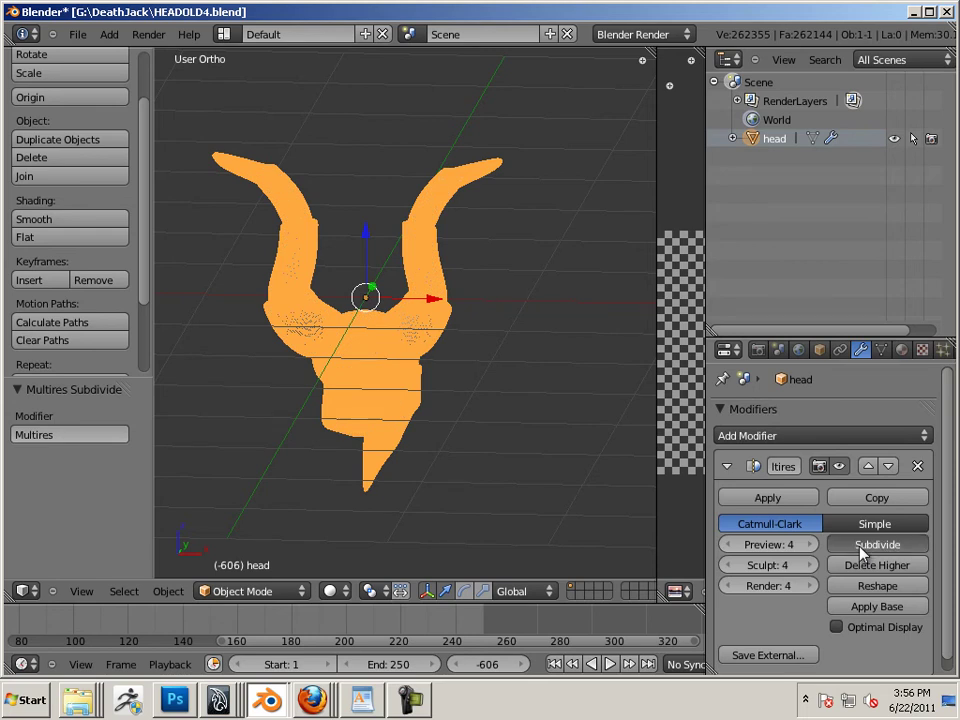
pyautogui.click(863, 546)
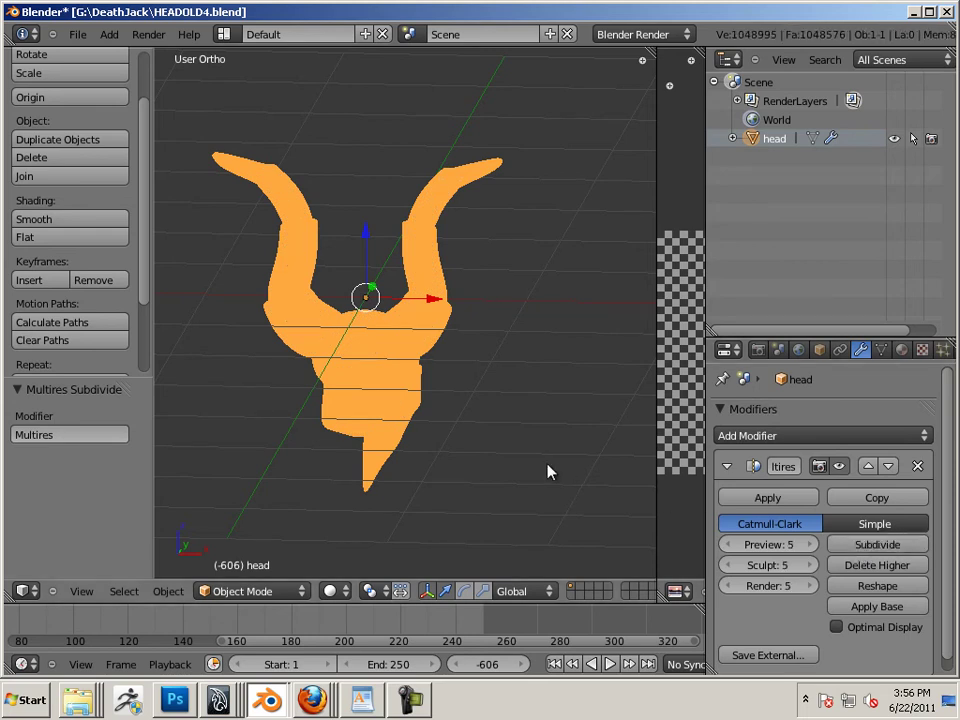
# Turn off the head's Wire display in Object properties.
pyautogui.click(821, 350)
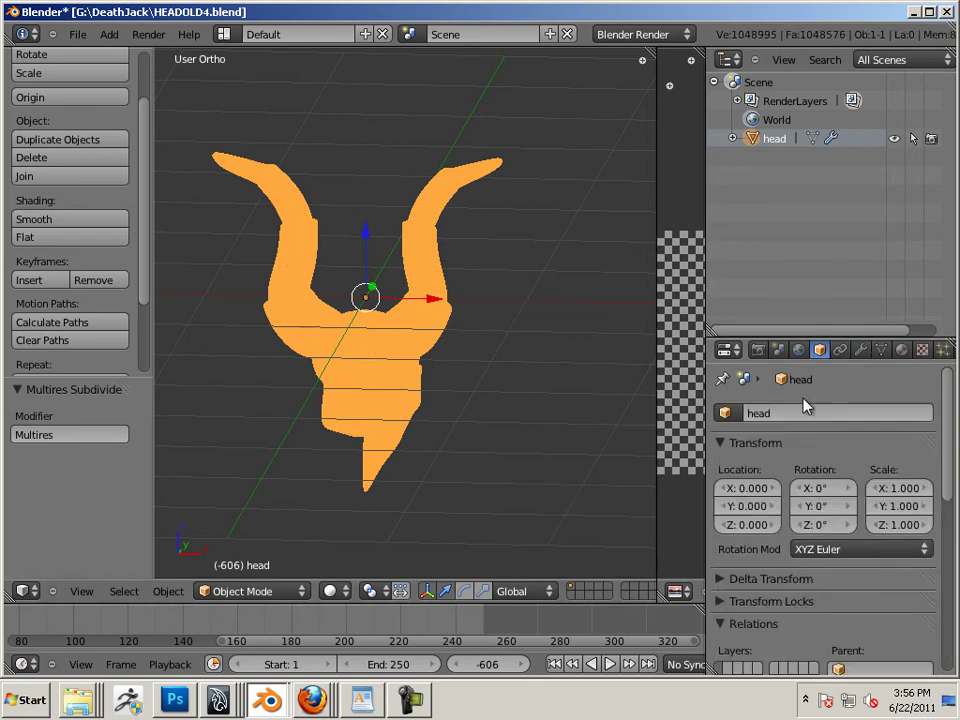
pyautogui.scroll(-10, 771, 529)
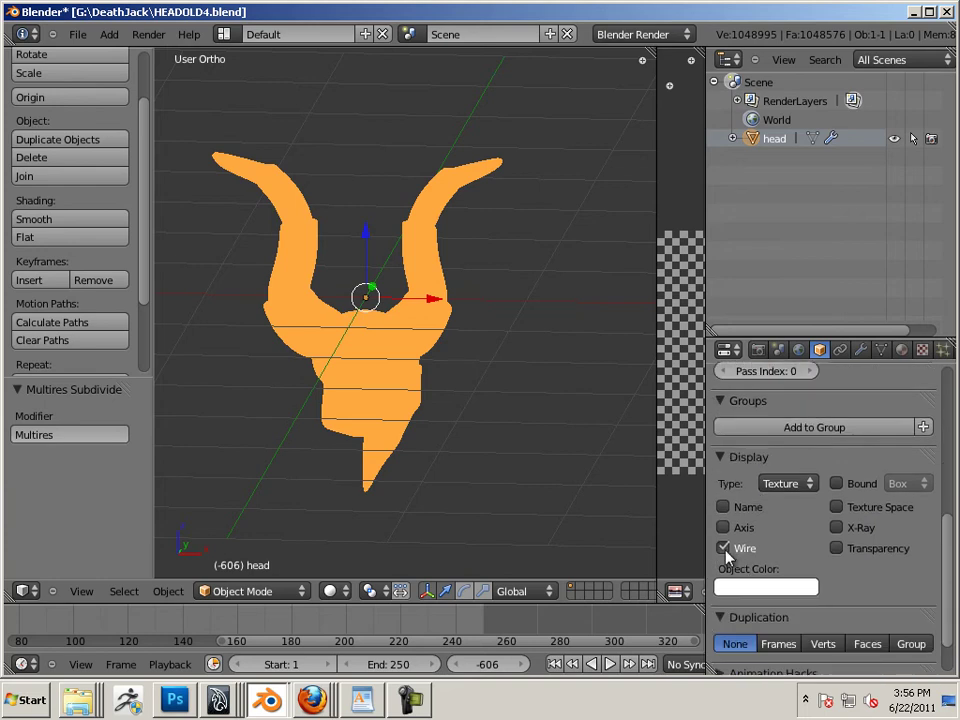
pyautogui.click(723, 548)
pyautogui.scroll(5, 500, 480)
pyautogui.scroll(-4, 530, 487)
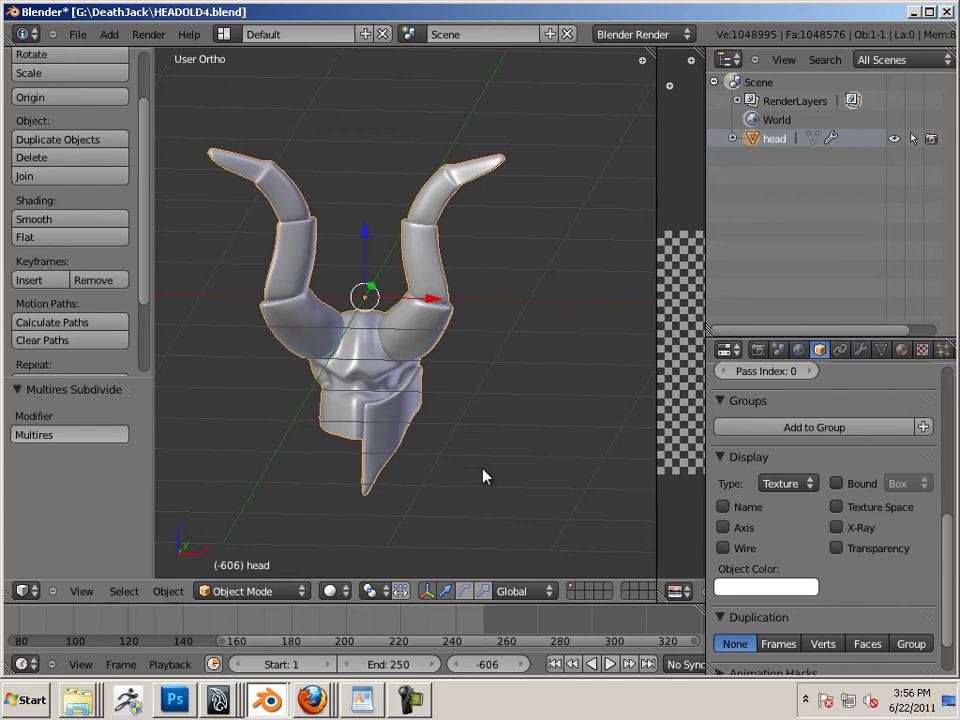
# Duplicate the head and move the copy 2.136 along X.
pyautogui.hotkey('shift', 'd')
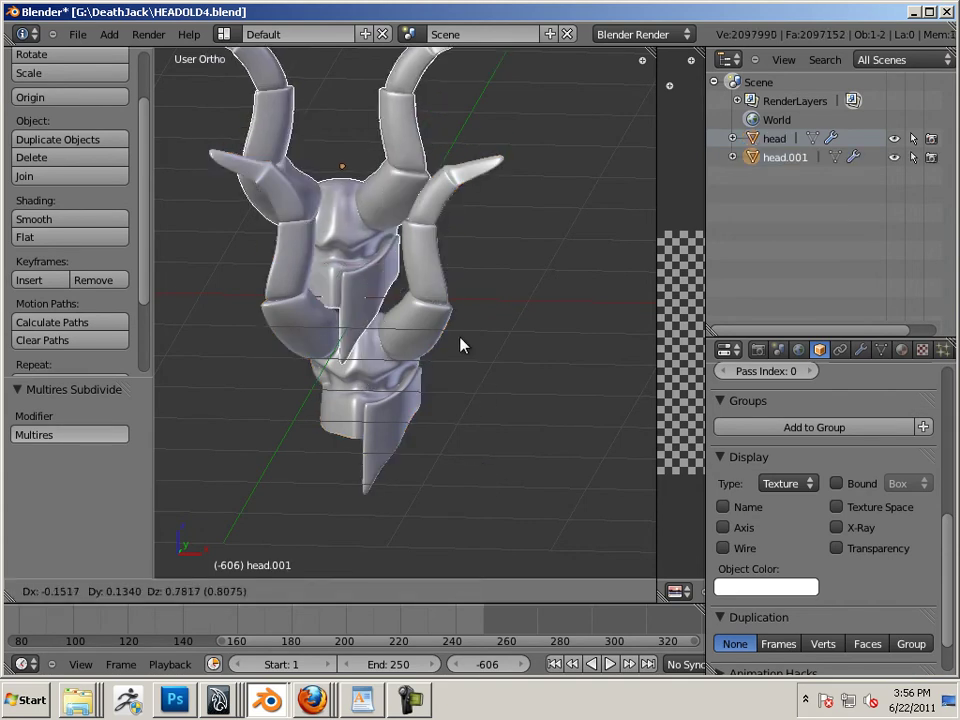
pyautogui.rightClick(459, 340)
pyautogui.moveTo(437, 306); pyautogui.dragTo(785, 340)
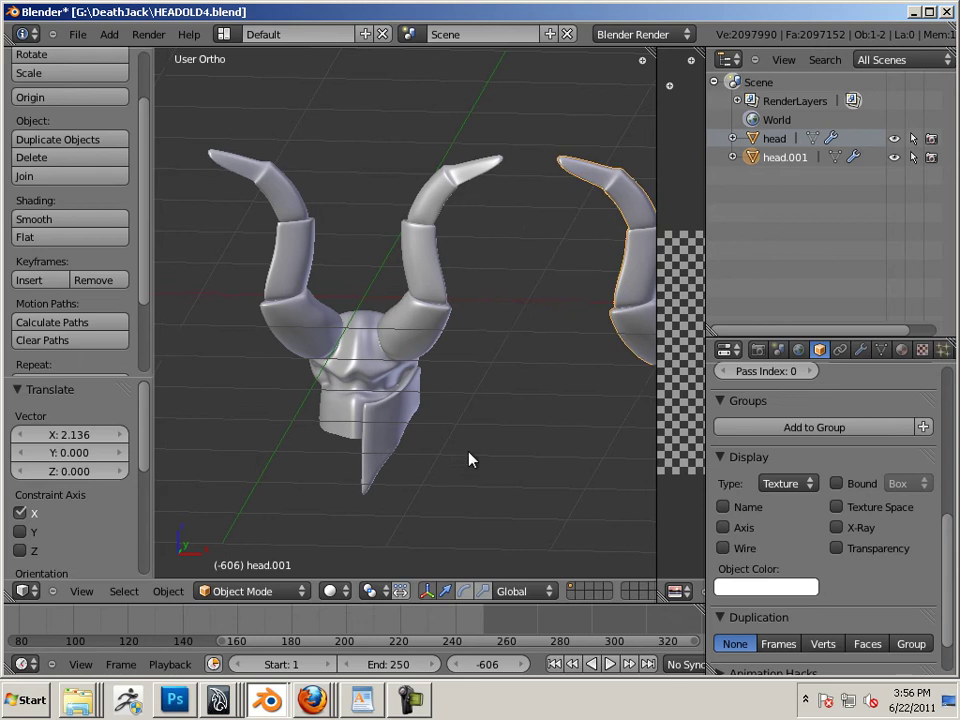
pyautogui.keyDown('shift'); pyautogui.moveTo(469, 456); pyautogui.dragTo(350, 450, button='middle'); pyautogui.keyUp('shift')
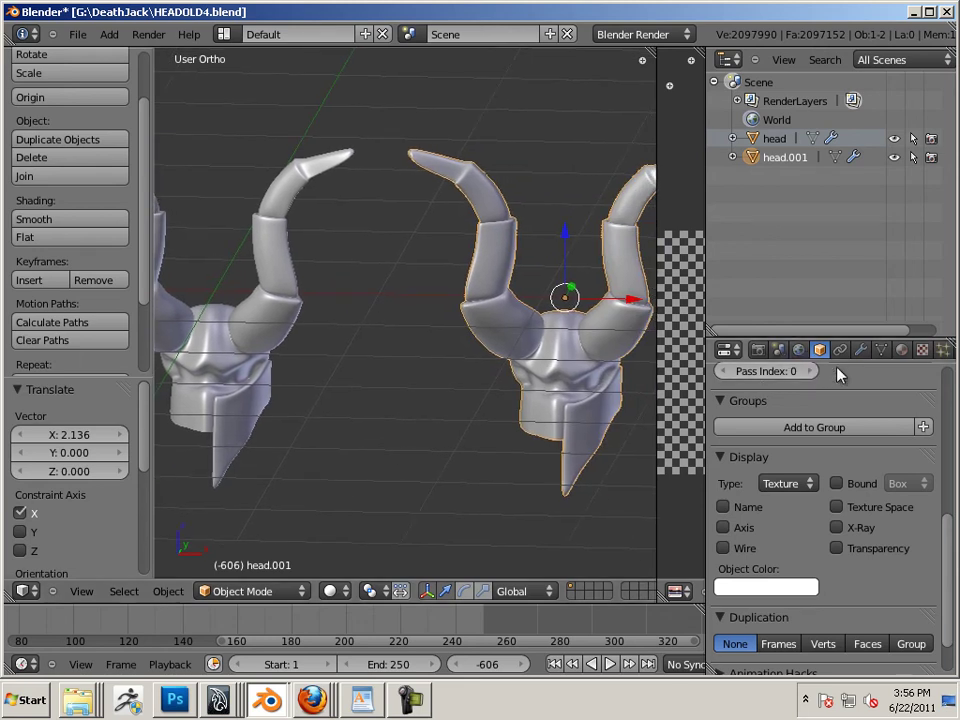
pyautogui.scroll(-2, 770, 537)
pyautogui.scroll(8, 771, 531)
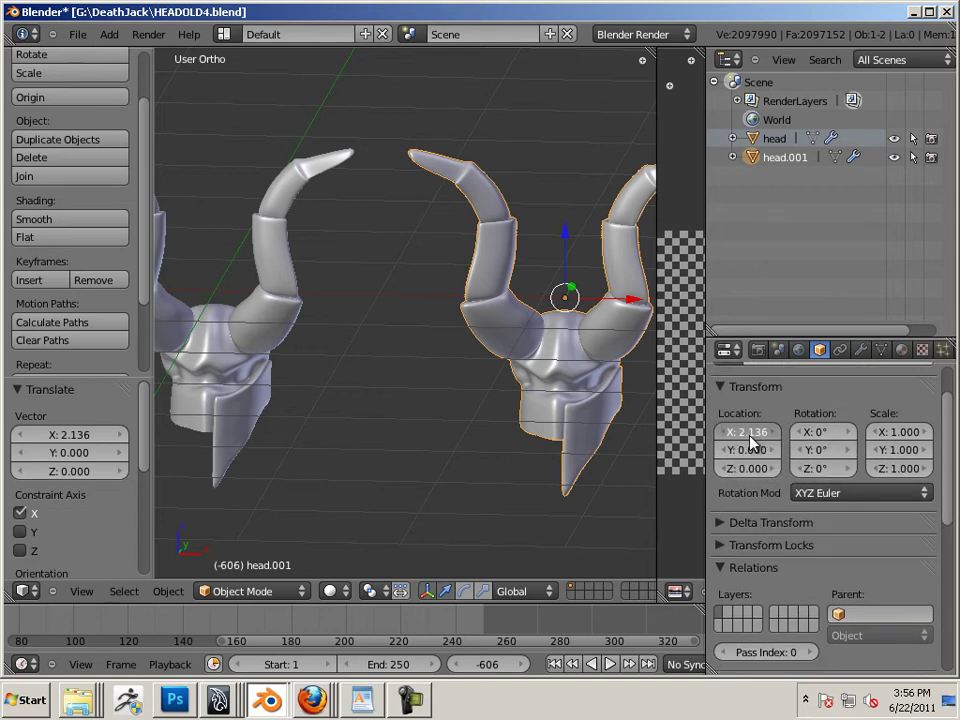
pyautogui.click(758, 432)
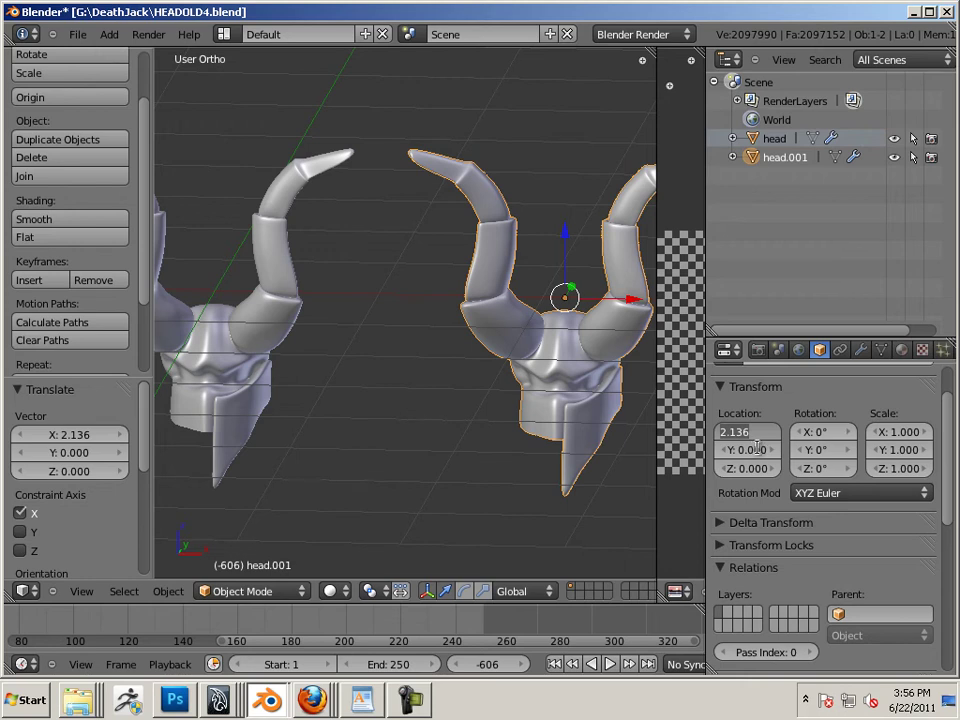
# Rename the original head to headlow and start renaming head.001 to headhigh.
pyautogui.click(778, 140)
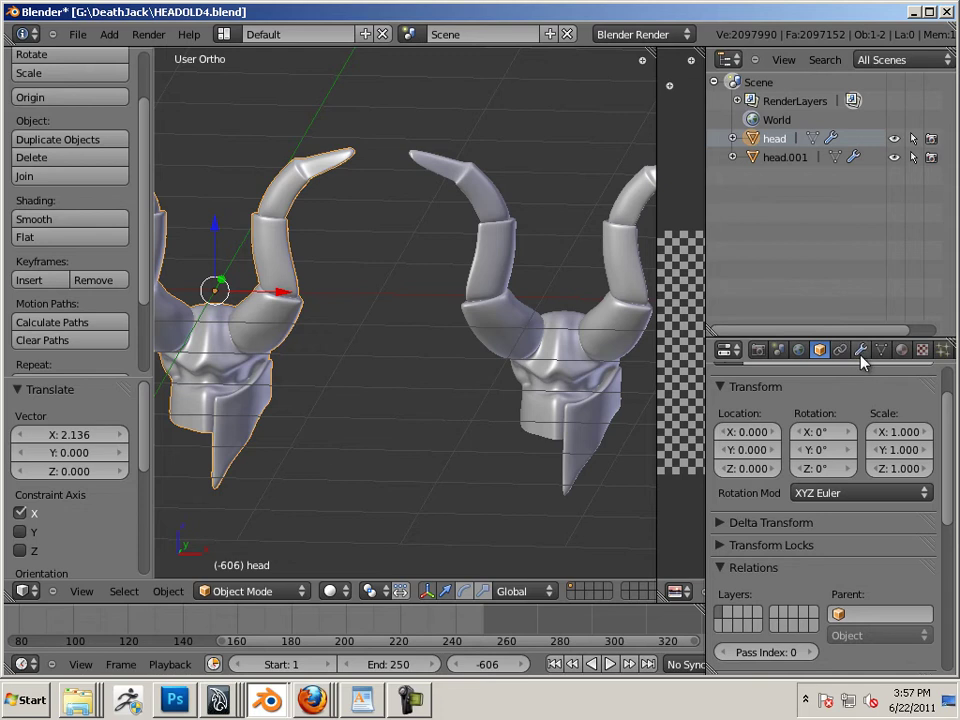
pyautogui.scroll(2, 834, 428)
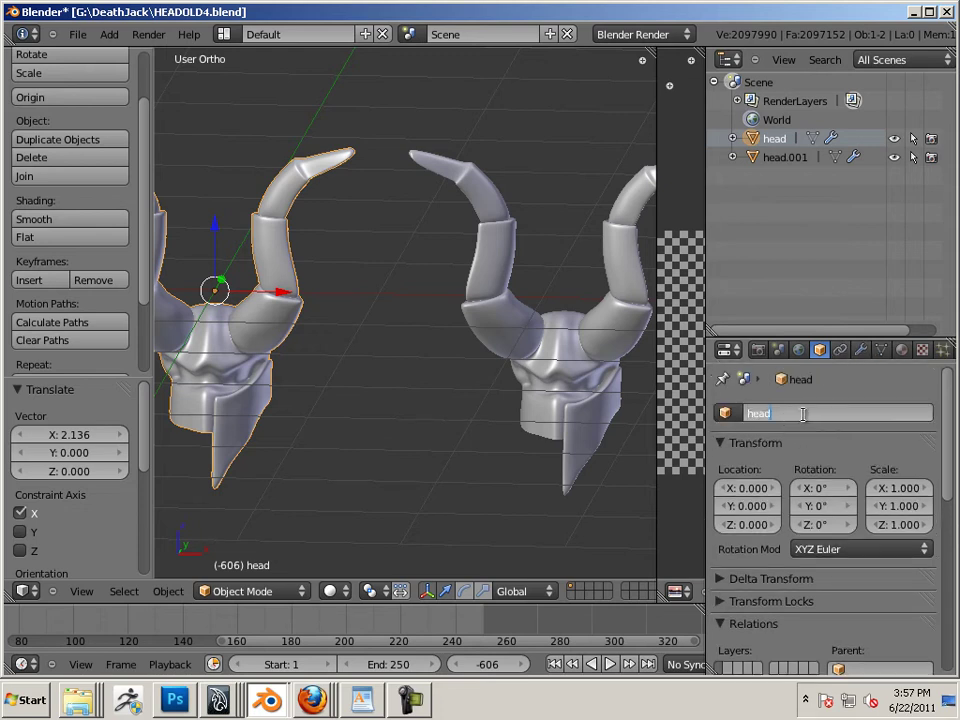
pyautogui.press('Return')
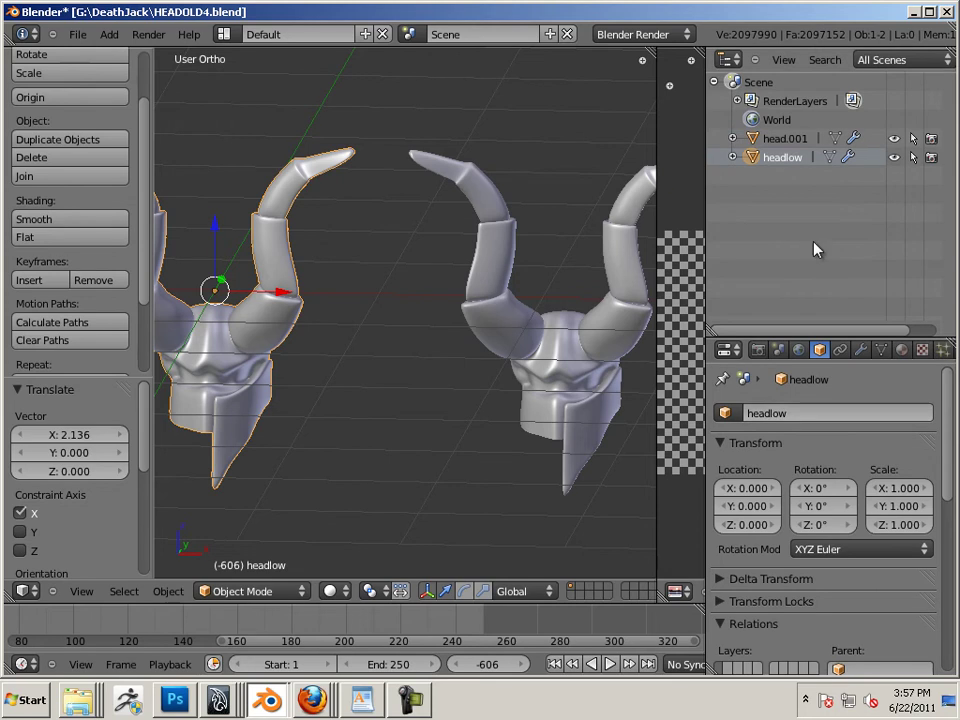
pyautogui.click(784, 140)
pyautogui.click(818, 410)
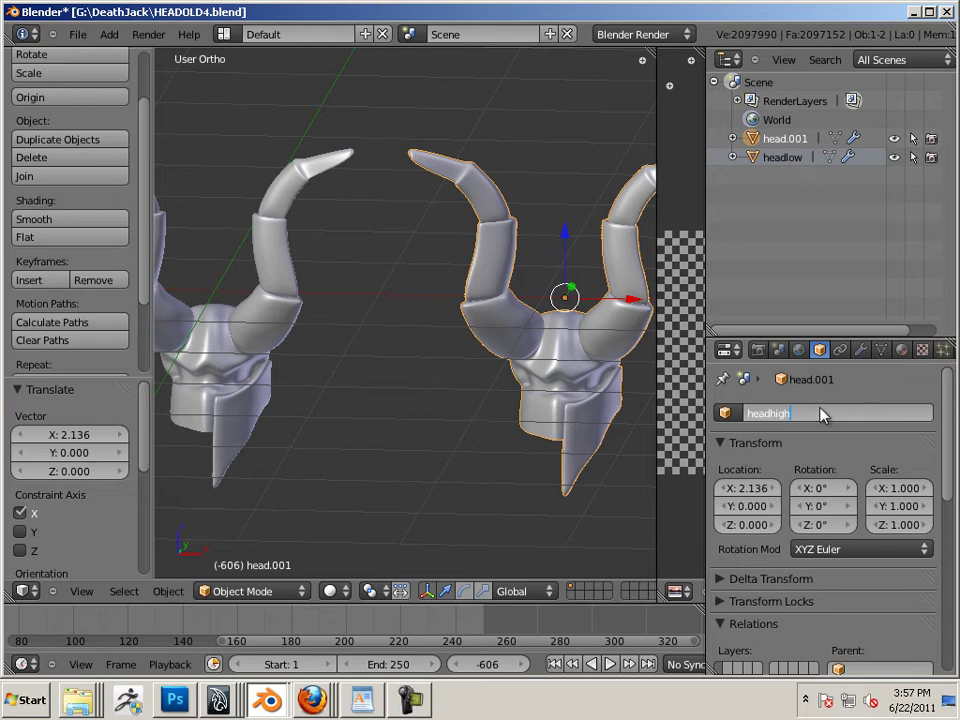
# Confirm the headhigh name, frame it, and enter Edit Mode.
pyautogui.press('Return')
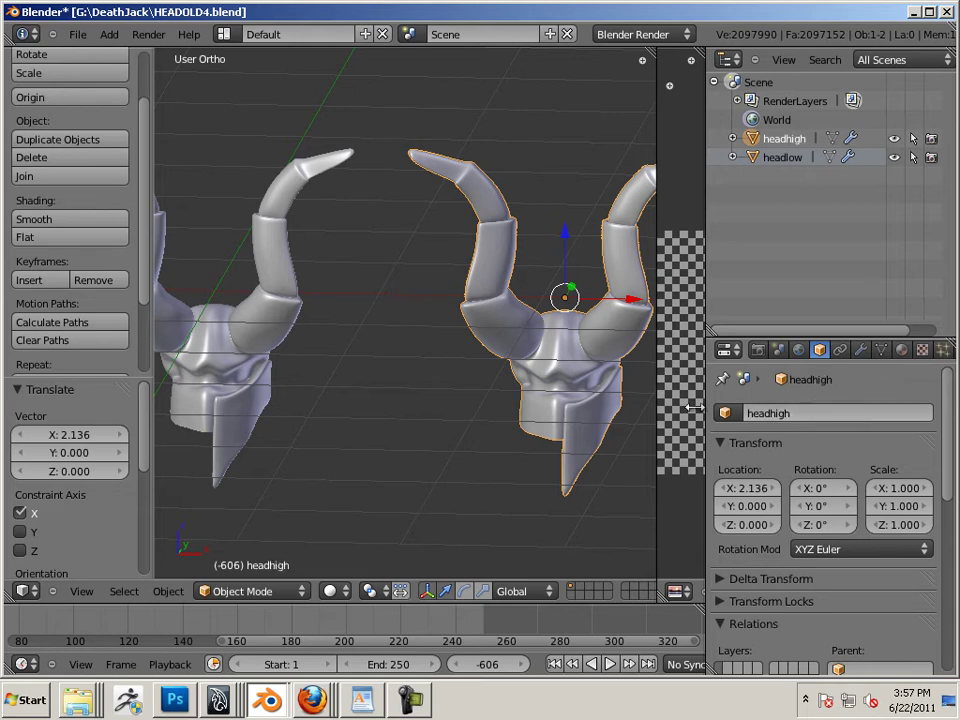
pyautogui.press('KP_Decimal')
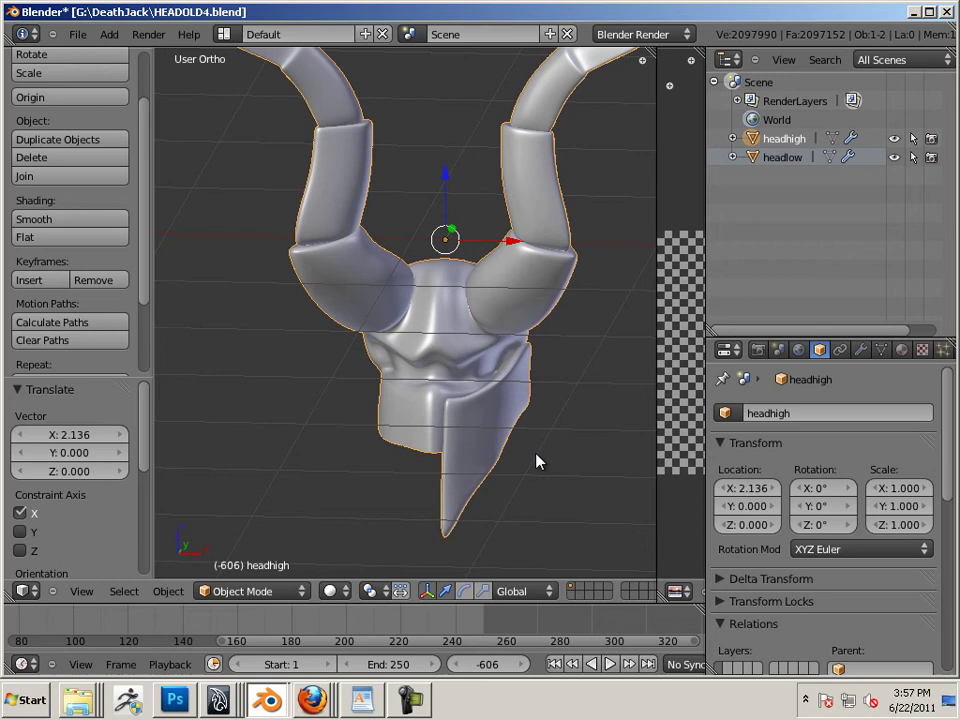
pyautogui.scroll(3, 545, 461)
pyautogui.keyDown('shift'); pyautogui.moveTo(574, 465); pyautogui.dragTo(537, 393, button='middle'); pyautogui.keyUp('shift')
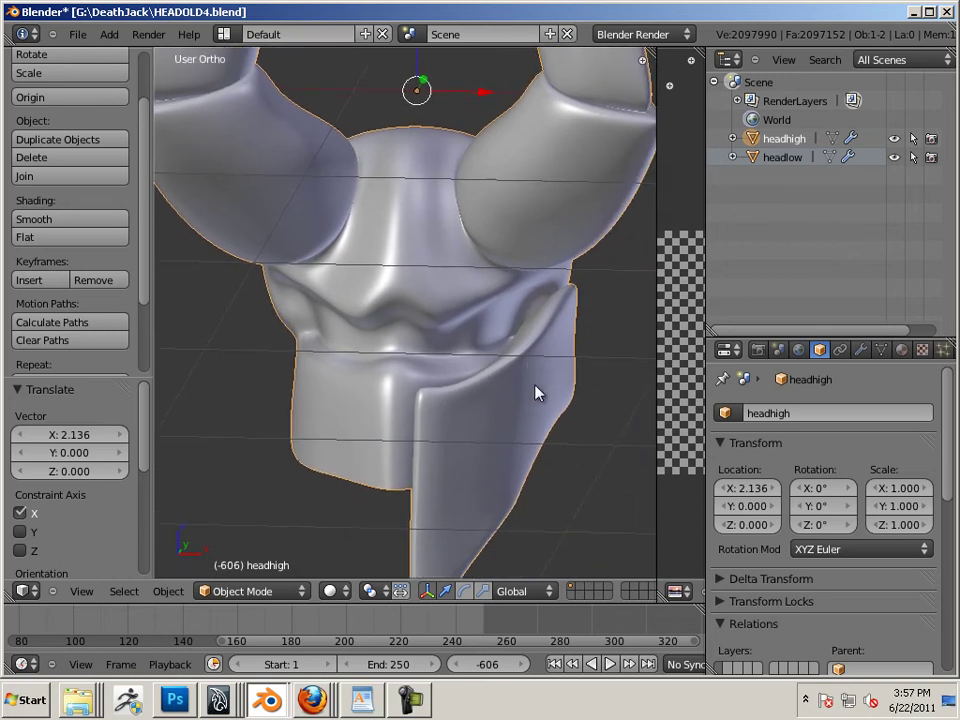
pyautogui.scroll(4, 540, 400)
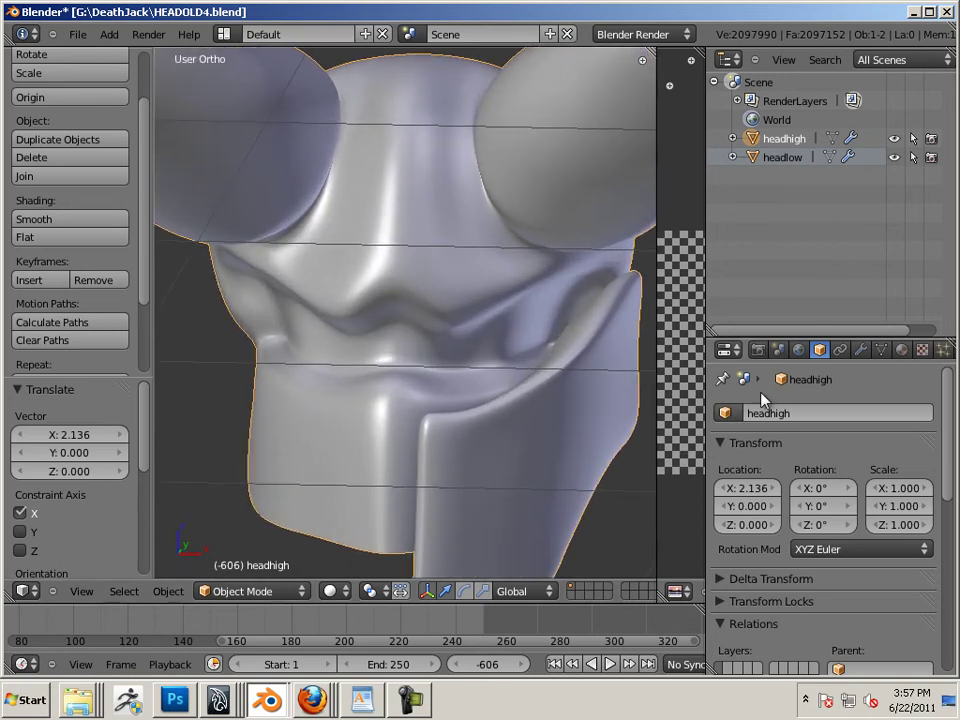
pyautogui.press('Tab')
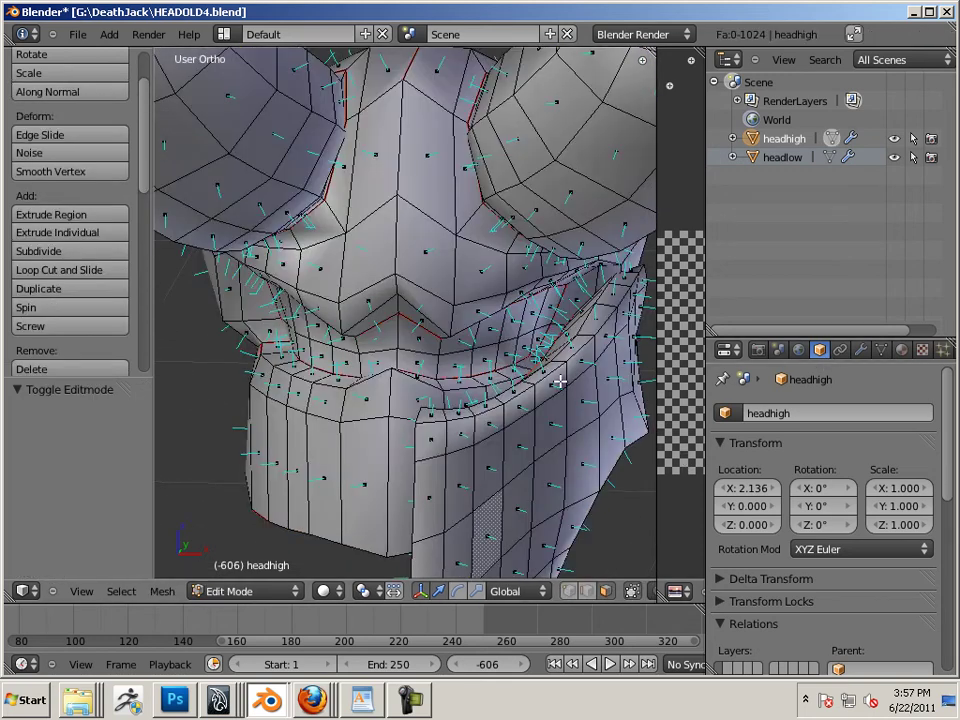
pyautogui.scroll(3, 560, 381)
pyautogui.moveTo(560, 381); pyautogui.dragTo(574, 285, button='middle')
# Select the band of faces along the visor's upper edge.
pyautogui.rightClick(574, 285)
pyautogui.keyDown('shift'); pyautogui.rightClick(480, 286); pyautogui.keyUp('shift')
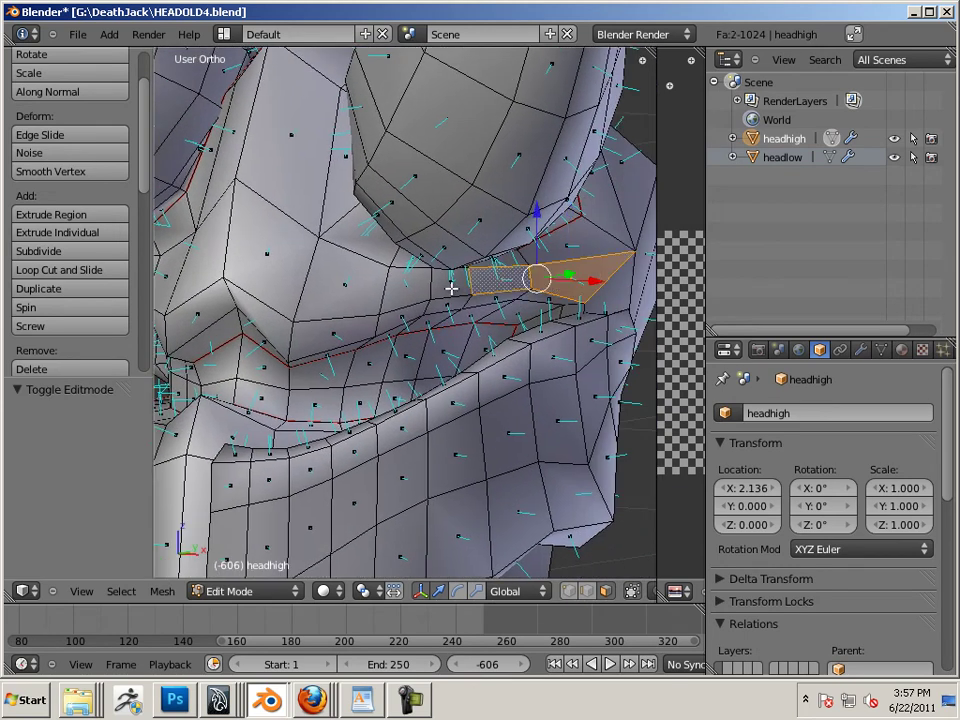
pyautogui.keyDown('shift'); pyautogui.rightClick(440, 286); pyautogui.keyUp('shift')
pyautogui.keyDown('shift'); pyautogui.rightClick(392, 286); pyautogui.keyUp('shift')
pyautogui.keyDown('shift'); pyautogui.rightClick(335, 280); pyautogui.keyUp('shift')
pyautogui.keyDown('shift'); pyautogui.rightClick(264, 266); pyautogui.keyUp('shift')
pyautogui.moveTo(264, 266); pyautogui.dragTo(512, 304, button='middle')
pyautogui.keyDown('shift'); pyautogui.rightClick(445, 320); pyautogui.keyUp('shift')
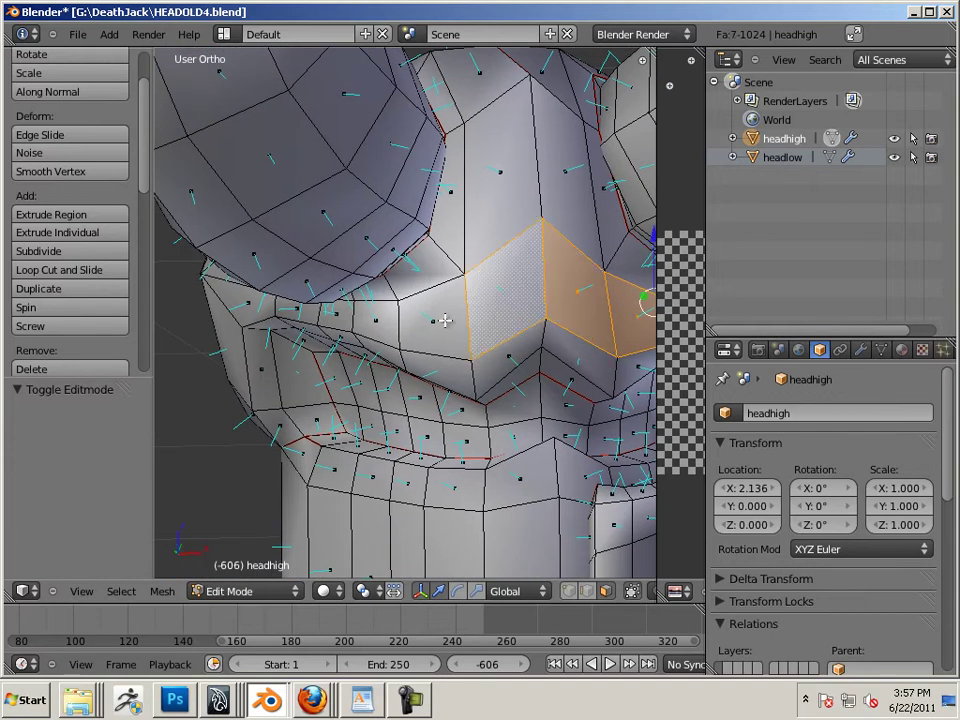
pyautogui.keyDown('shift'); pyautogui.rightClick(440, 320); pyautogui.keyUp('shift')
pyautogui.keyDown('shift'); pyautogui.rightClick(378, 316); pyautogui.keyUp('shift')
pyautogui.keyDown('shift'); pyautogui.rightClick(340, 316); pyautogui.keyUp('shift')
pyautogui.keyDown('shift'); pyautogui.rightClick(300, 307); pyautogui.keyUp('shift')
pyautogui.keyDown('shift'); pyautogui.rightClick(250, 300); pyautogui.keyUp('shift')
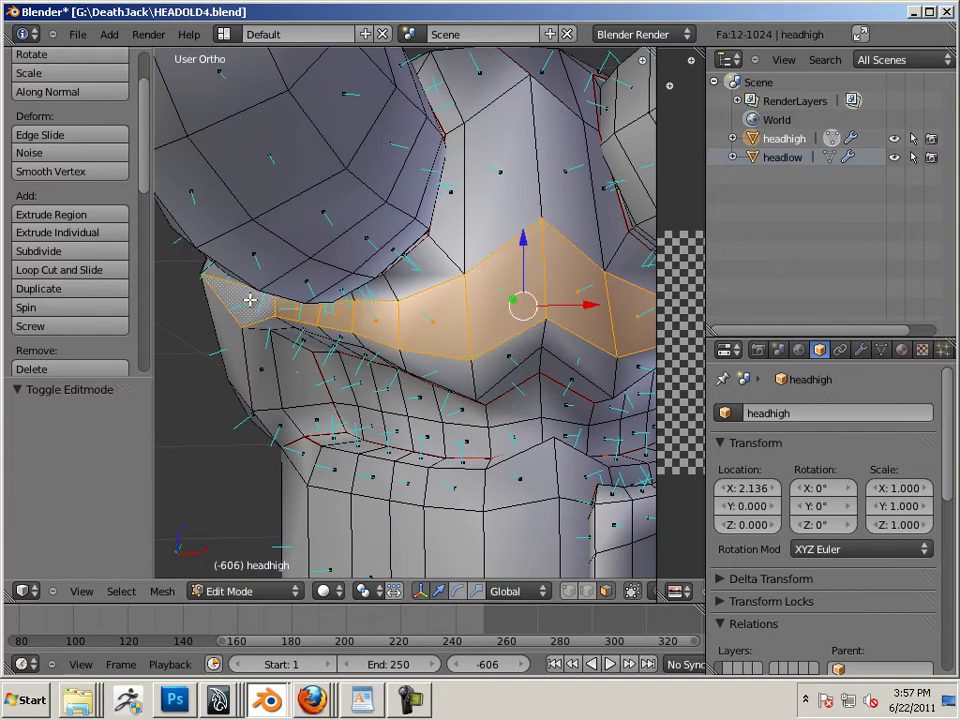
pyautogui.scroll(-4, 250, 300)
pyautogui.moveTo(250, 300); pyautogui.dragTo(450, 312, button='middle')
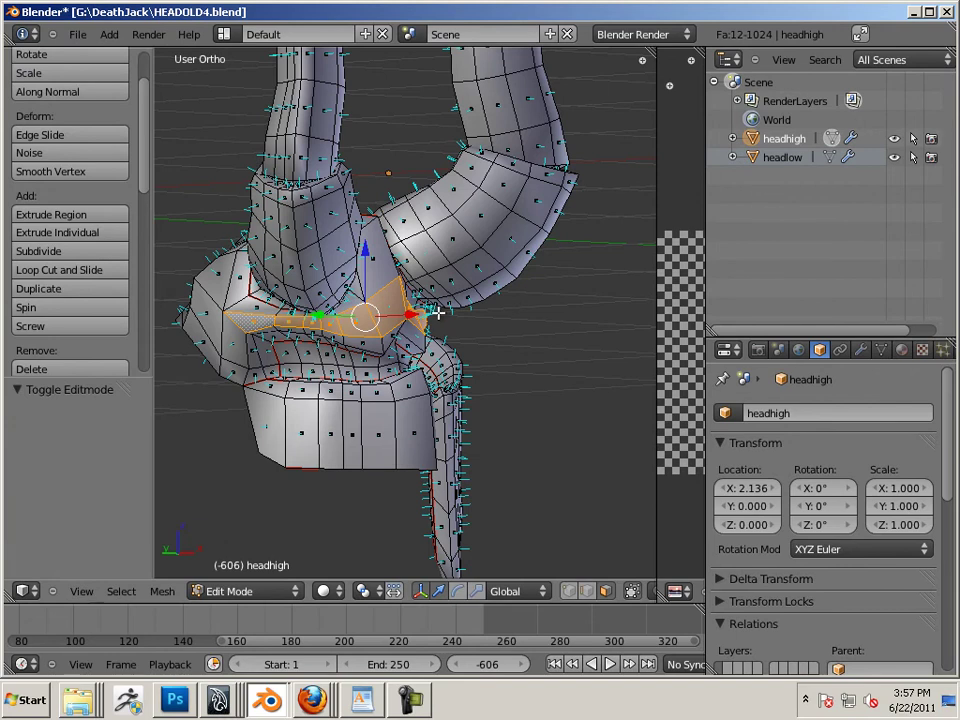
# Extrude the visor-edge faces and sink them along their normals by -0.03752.
pyautogui.press('e')
pyautogui.press('Escape')
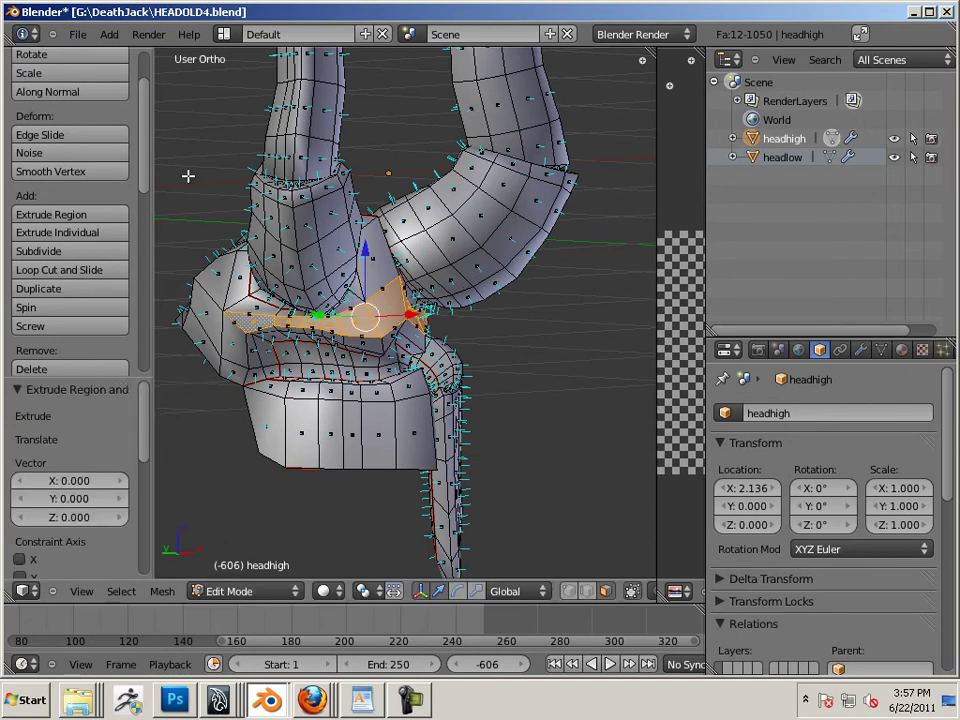
pyautogui.scroll(3, 70, 110)
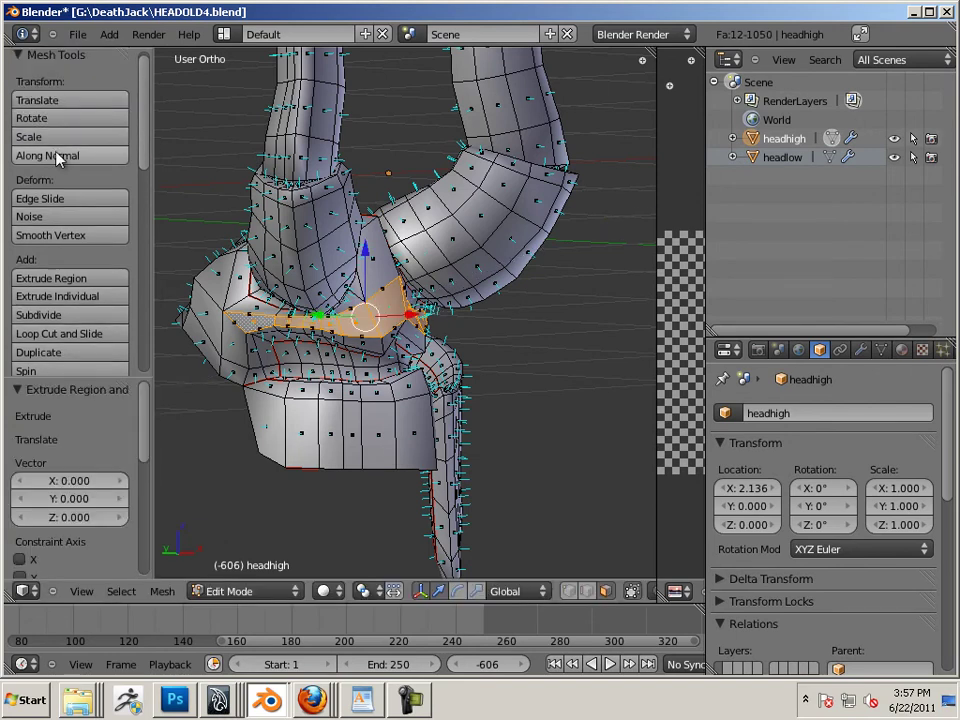
pyautogui.click(58, 157)
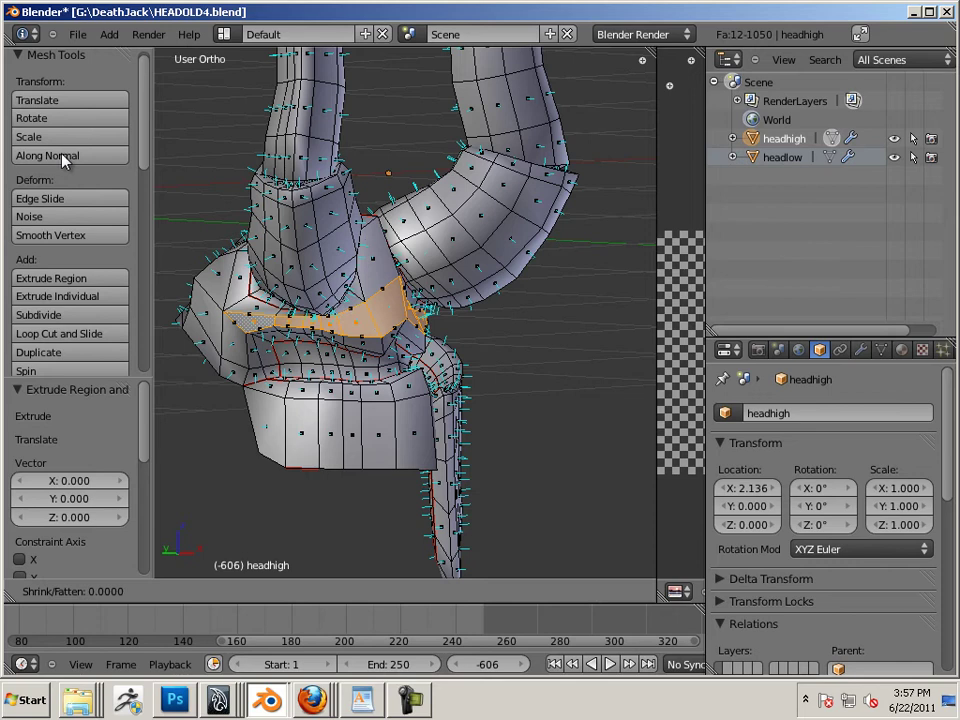
pyautogui.click(159, 168)
pyautogui.moveTo(583, 401); pyautogui.dragTo(411, 312, button='middle')
# Select a strip of faces along the chin edge toward the horn.
pyautogui.scroll(6, 411, 312)
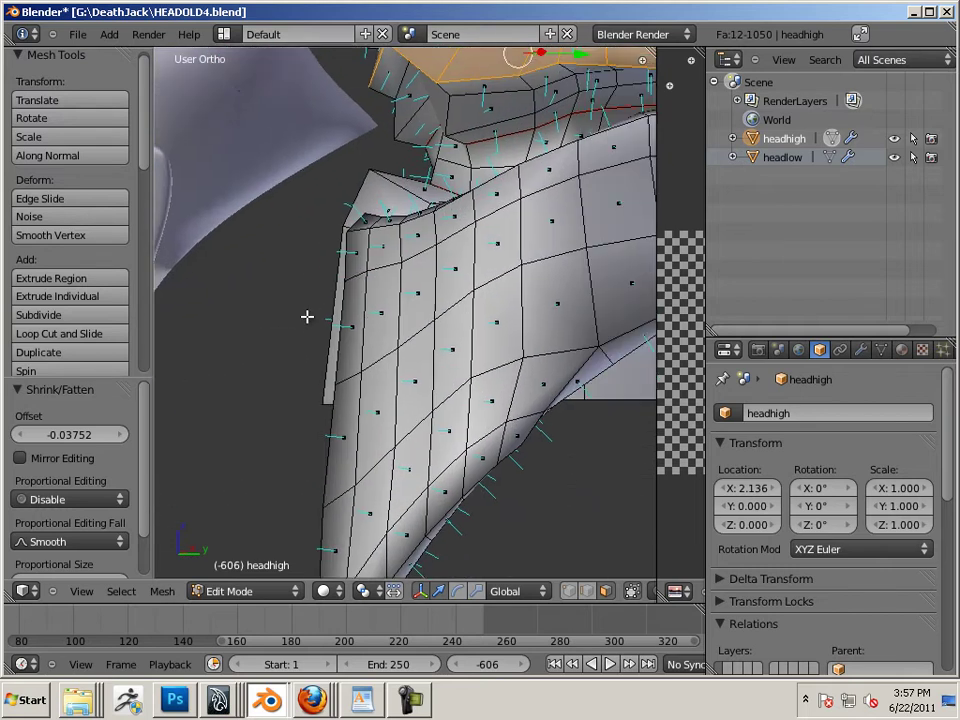
pyautogui.keyDown('shift'); pyautogui.moveTo(530, 150); pyautogui.dragTo(559, 272, button='middle'); pyautogui.keyUp('shift')
pyautogui.rightClick(592, 212)
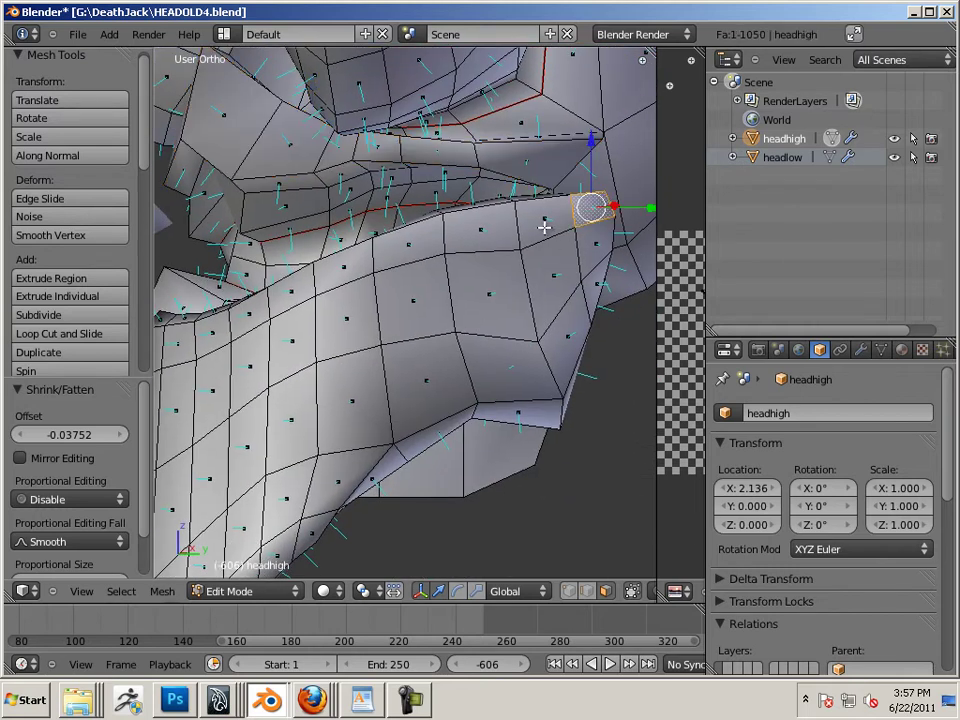
pyautogui.keyDown('shift'); pyautogui.rightClick(535, 220); pyautogui.keyUp('shift')
pyautogui.keyDown('shift'); pyautogui.rightClick(478, 230); pyautogui.keyUp('shift')
pyautogui.keyDown('shift'); pyautogui.rightClick(408, 245); pyautogui.keyUp('shift')
pyautogui.keyDown('shift'); pyautogui.rightClick(345, 270); pyautogui.keyUp('shift')
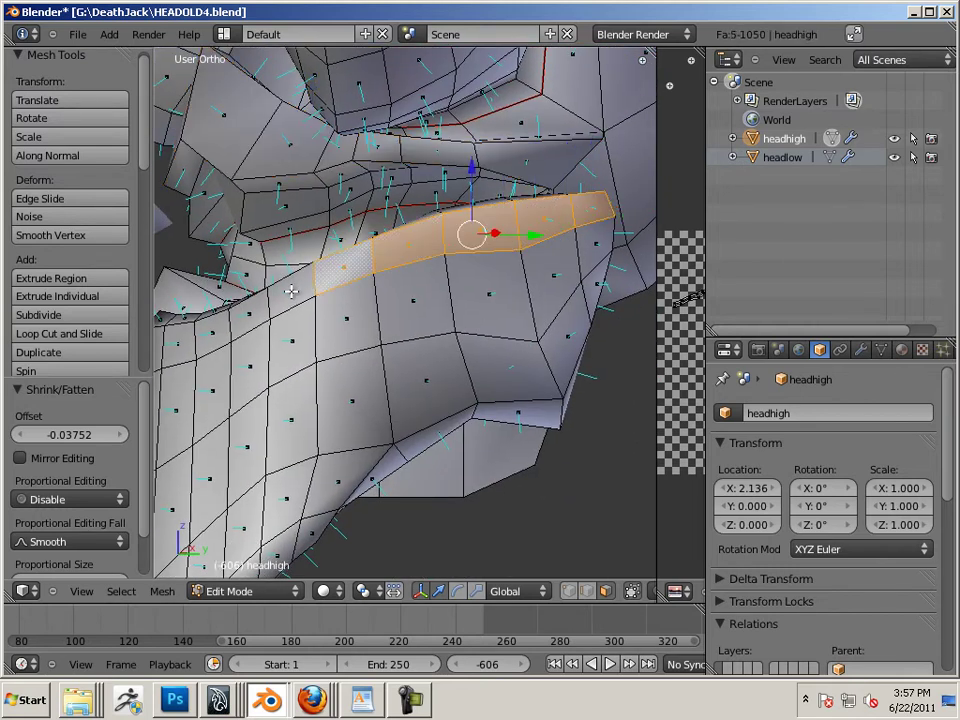
pyautogui.keyDown('shift'); pyautogui.rightClick(293, 285); pyautogui.keyUp('shift')
pyautogui.moveTo(293, 285); pyautogui.dragTo(520, 288, button='middle')
pyautogui.keyDown('shift'); pyautogui.rightClick(491, 290); pyautogui.keyUp('shift')
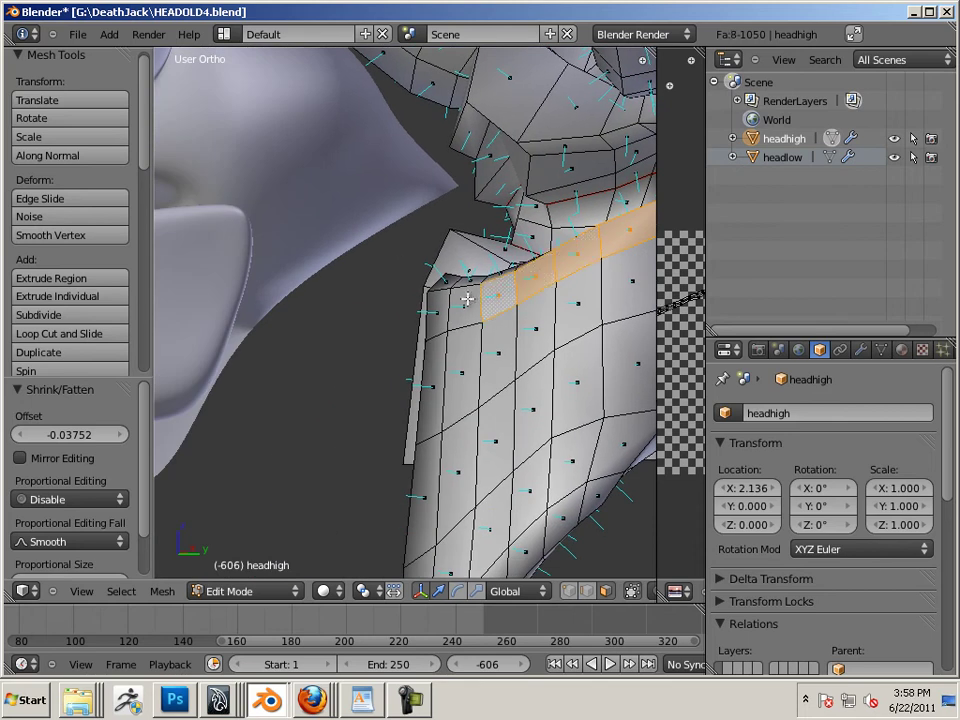
pyautogui.keyDown('shift'); pyautogui.rightClick(467, 299); pyautogui.keyUp('shift')
pyautogui.keyDown('shift'); pyautogui.rightClick(435, 302); pyautogui.keyUp('shift')
# Extend the selection with faces down the visor's front edge.
pyautogui.moveTo(435, 381); pyautogui.dragTo(465, 272, button='middle')
pyautogui.keyDown('shift'); pyautogui.rightClick(448, 285); pyautogui.keyUp('shift')
pyautogui.keyDown('shift'); pyautogui.rightClick(432, 283); pyautogui.keyUp('shift')
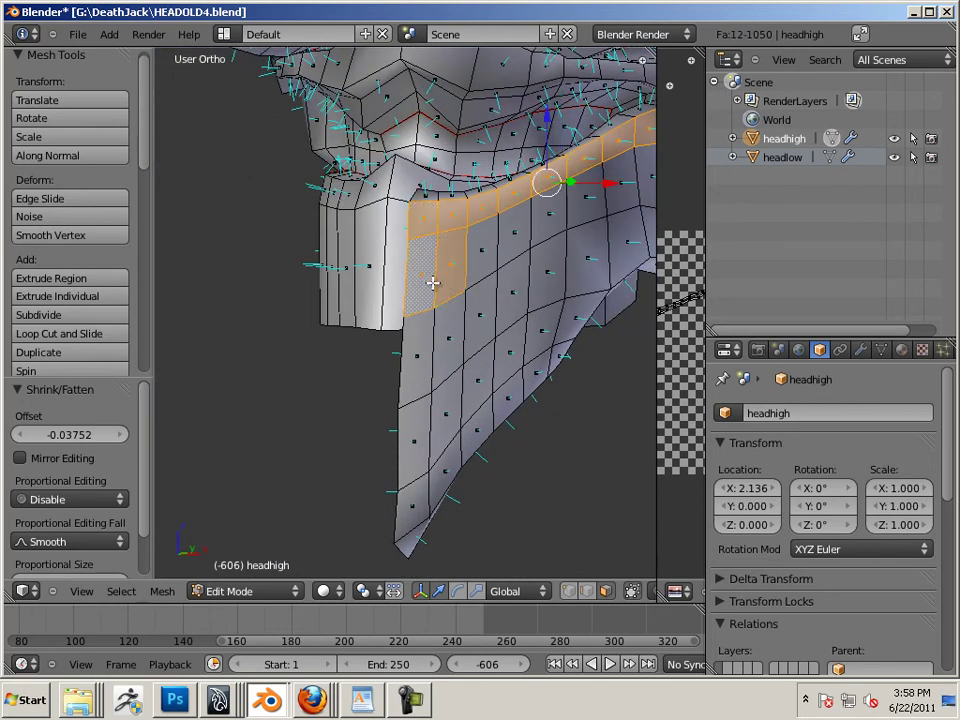
pyautogui.keyDown('shift'); pyautogui.rightClick(437, 358); pyautogui.keyUp('shift')
pyautogui.keyDown('shift'); pyautogui.rightClick(437, 396); pyautogui.keyUp('shift')
pyautogui.keyDown('shift'); pyautogui.rightClick(439, 441); pyautogui.keyUp('shift')
pyautogui.keyDown('shift'); pyautogui.rightClick(438, 471); pyautogui.keyUp('shift')
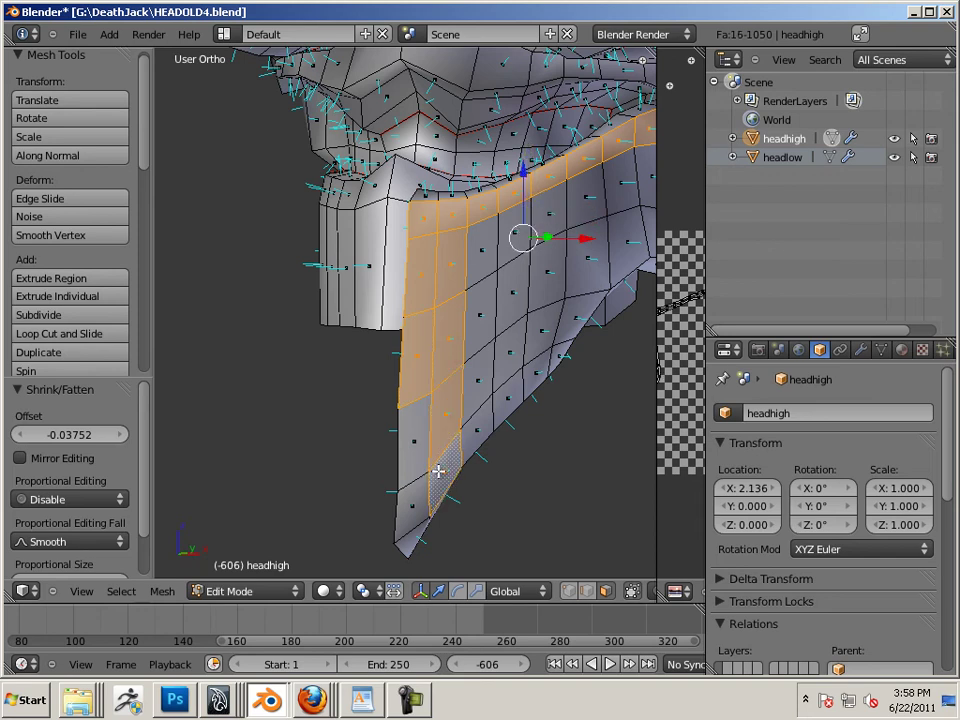
pyautogui.keyDown('shift'); pyautogui.rightClick(412, 488); pyautogui.keyUp('shift')
pyautogui.keyDown('shift'); pyautogui.rightClick(420, 440); pyautogui.keyUp('shift')
pyautogui.moveTo(495, 506); pyautogui.dragTo(578, 452, button='middle')
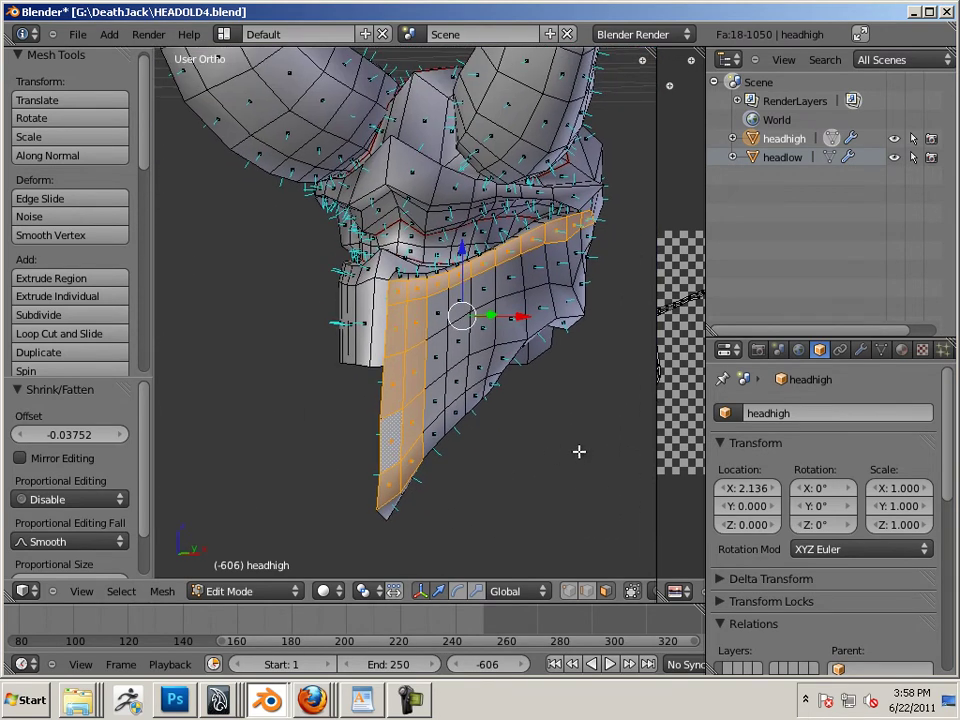
# Extrude the face strip in place and offset it along its normals.
pyautogui.press('e')
pyautogui.rightClick(311, 319)
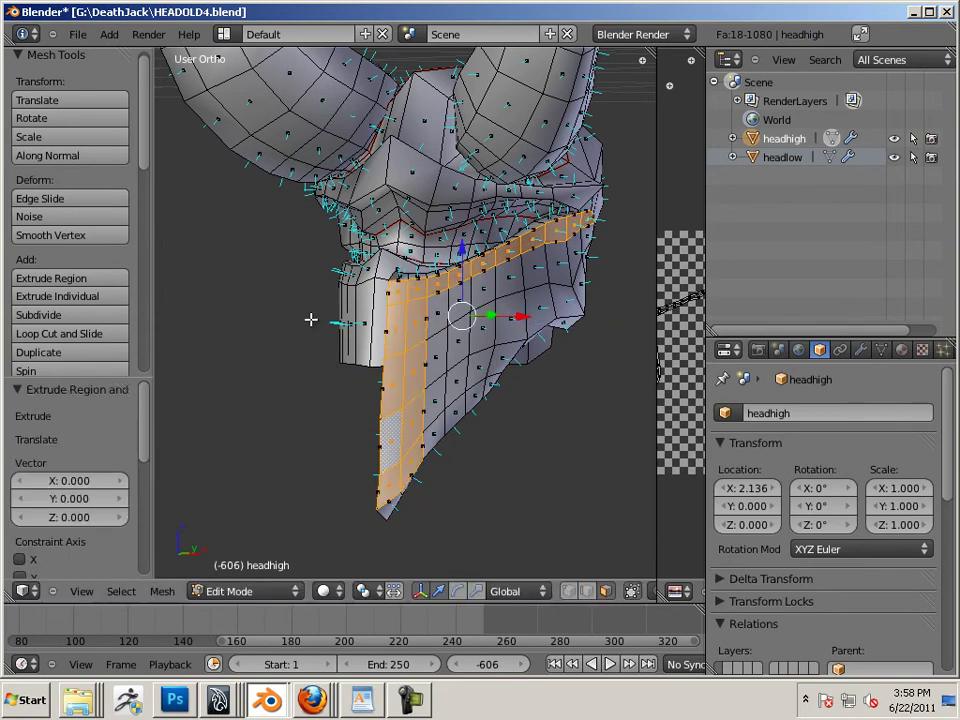
pyautogui.click(64, 157)
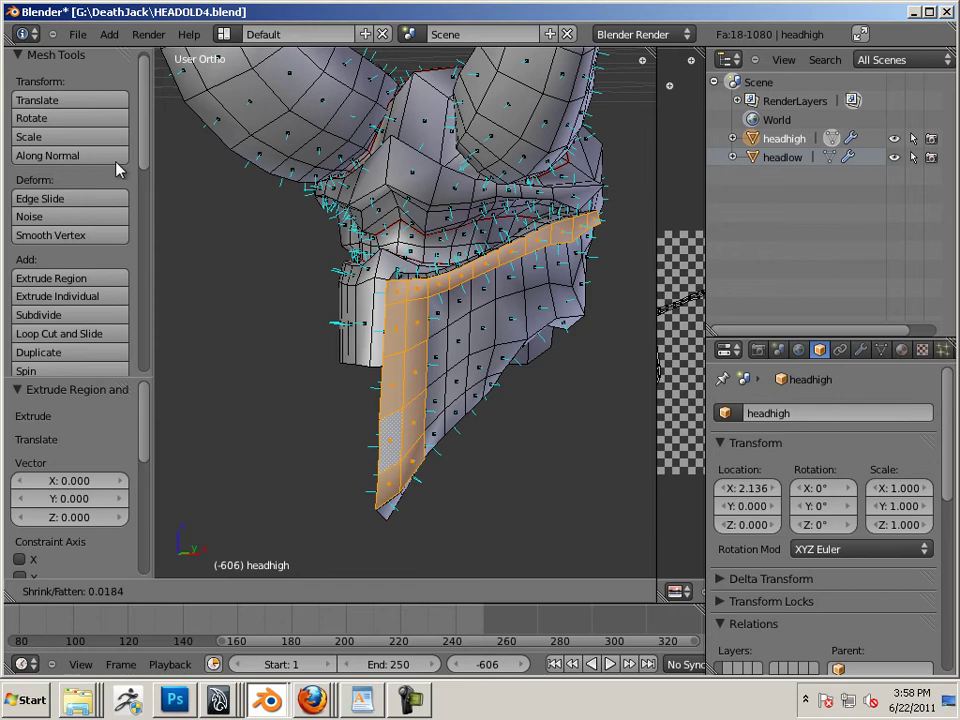
pyautogui.click(90, 167)
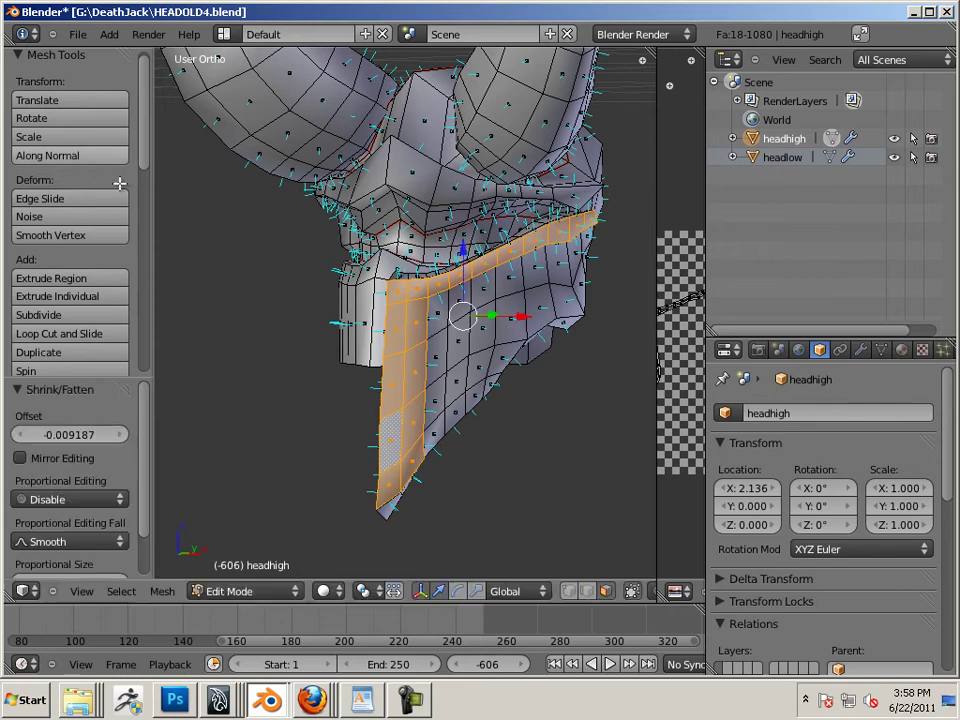
pyautogui.moveTo(230, 330); pyautogui.dragTo(118, 278, button='middle')
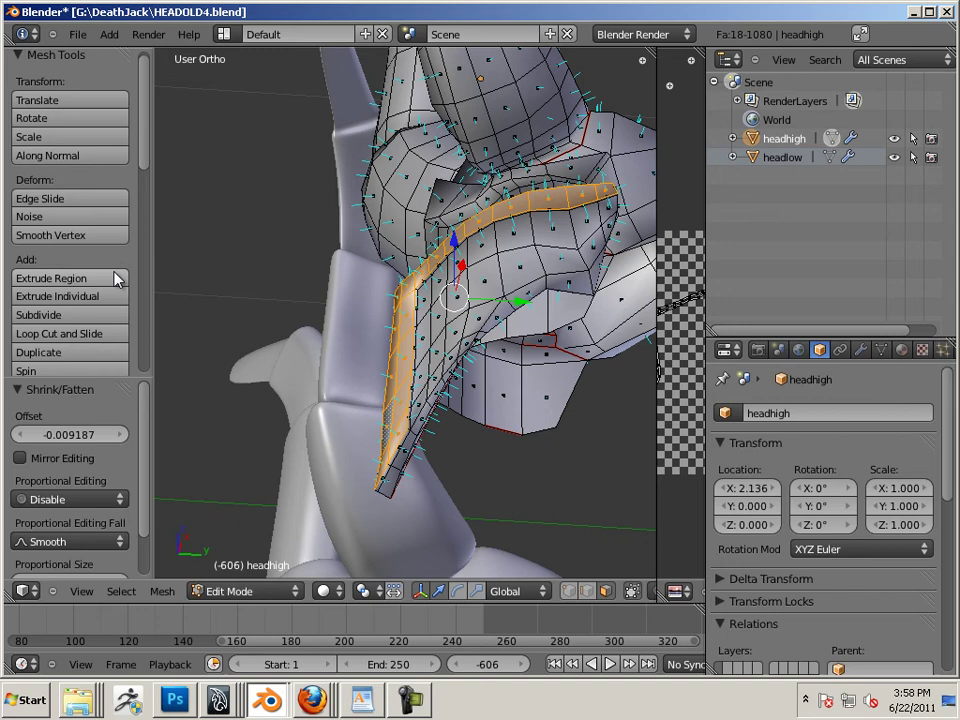
# Extrude the strip a second time and apply another normal offset.
pyautogui.click(118, 278)
pyautogui.moveTo(229, 272); pyautogui.dragTo(176, 271, button='middle')
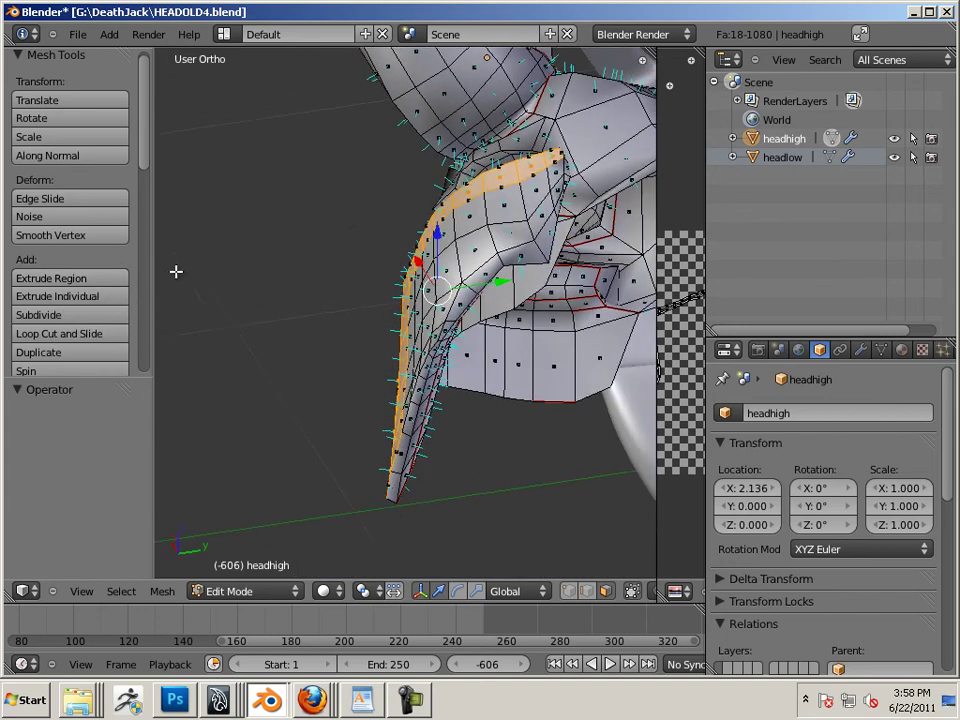
pyautogui.click(64, 155)
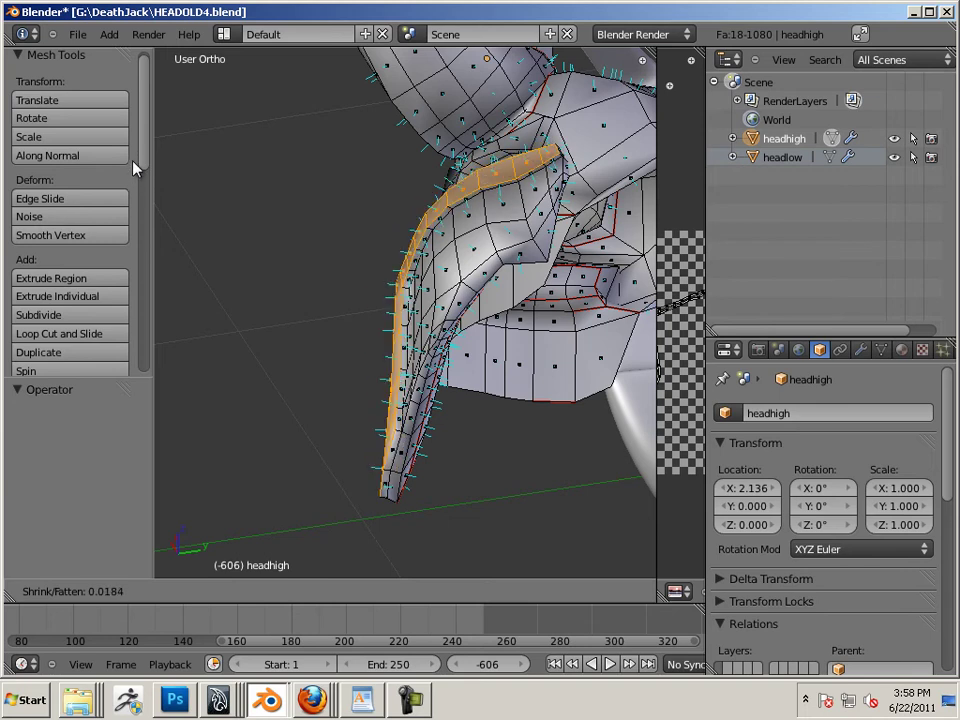
pyautogui.click(214, 219)
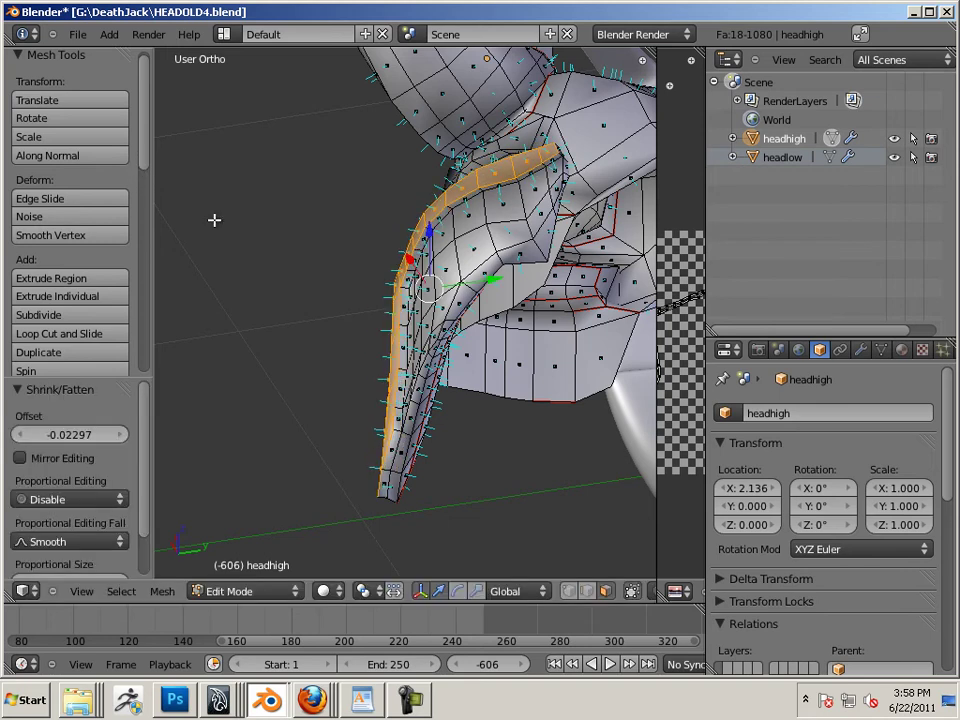
pyautogui.moveTo(214, 219); pyautogui.dragTo(553, 375, button='middle')
# Deselect all faces and return to Object Mode to view the smooth trimmed helmet.
pyautogui.press('a')
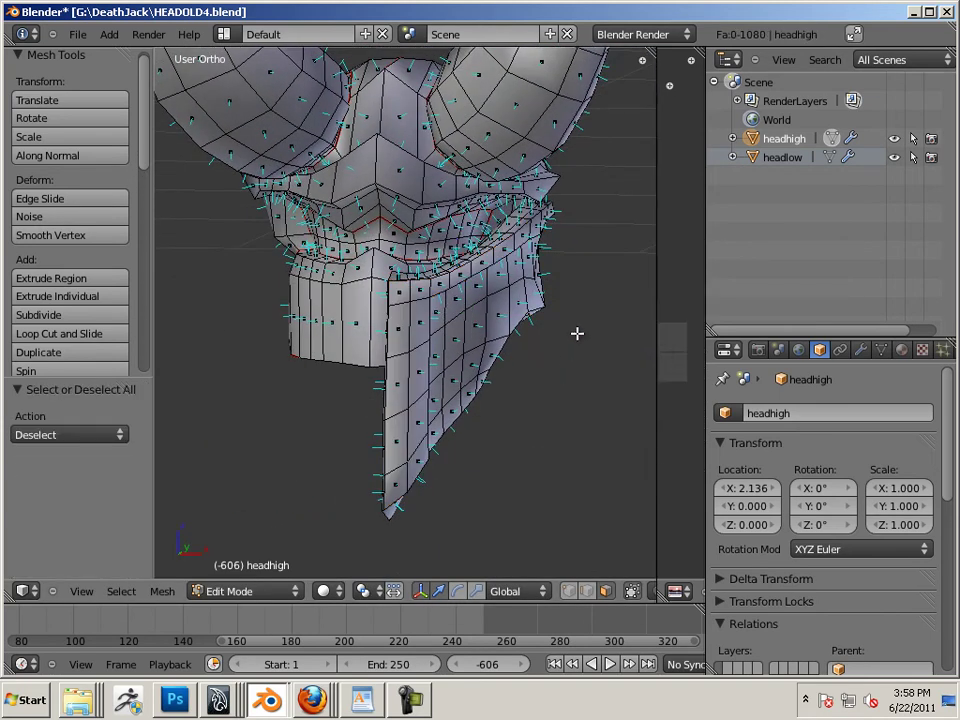
pyautogui.moveTo(576, 332); pyautogui.dragTo(579, 416, button='middle')
pyautogui.scroll(-5, 525, 393)
pyautogui.moveTo(525, 393); pyautogui.dragTo(545, 310, button='middle')
pyautogui.scroll(4, 310, 369)
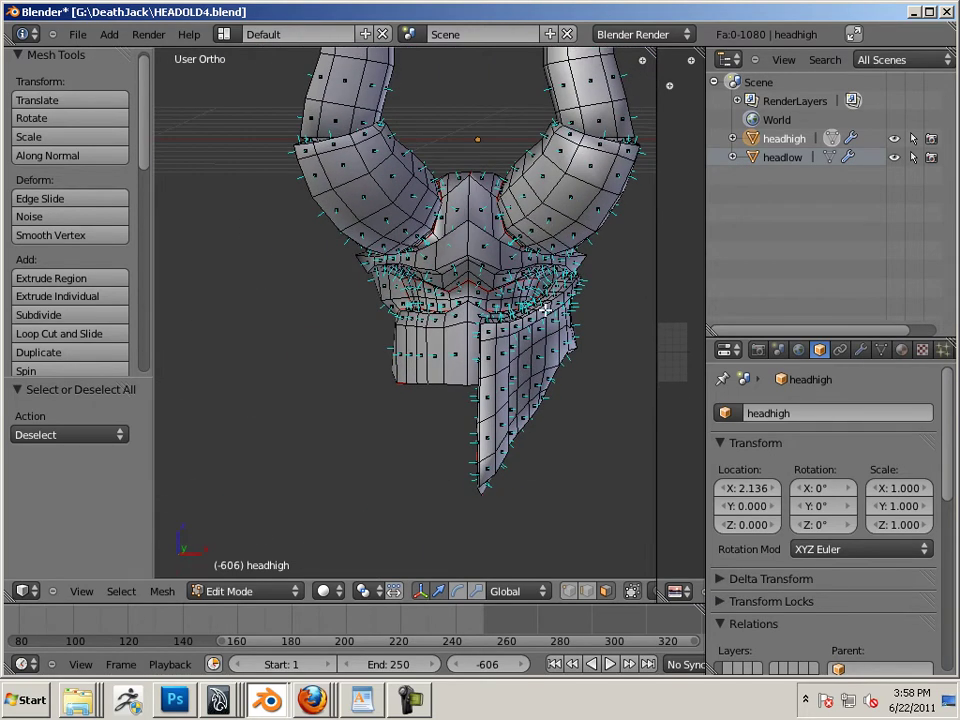
pyautogui.press('Tab')
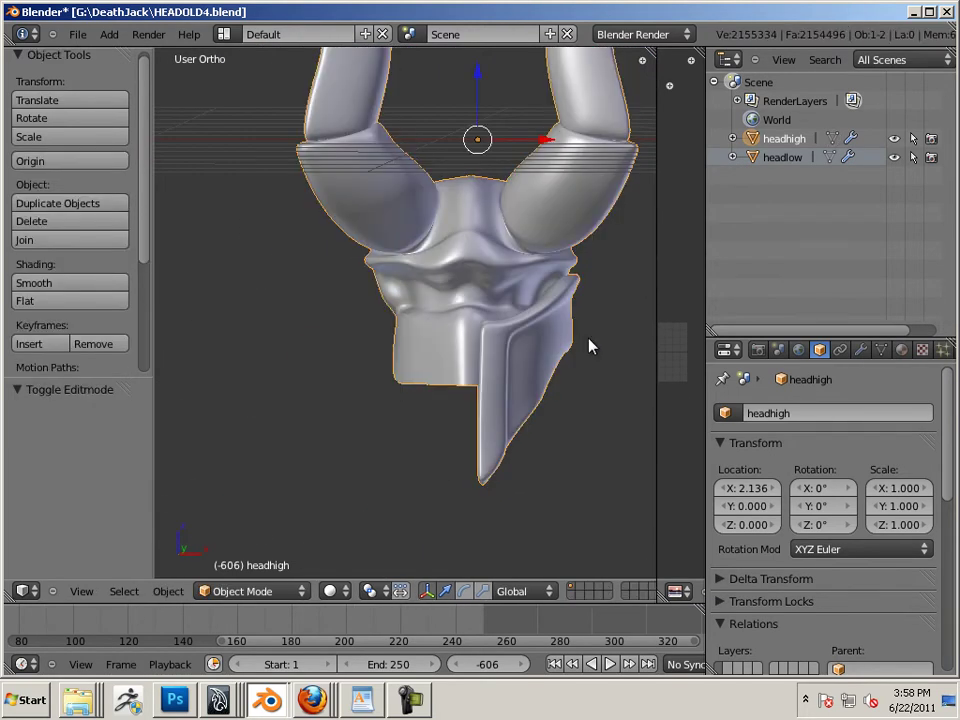
pyautogui.moveTo(597, 372); pyautogui.dragTo(617, 379, button='middle')
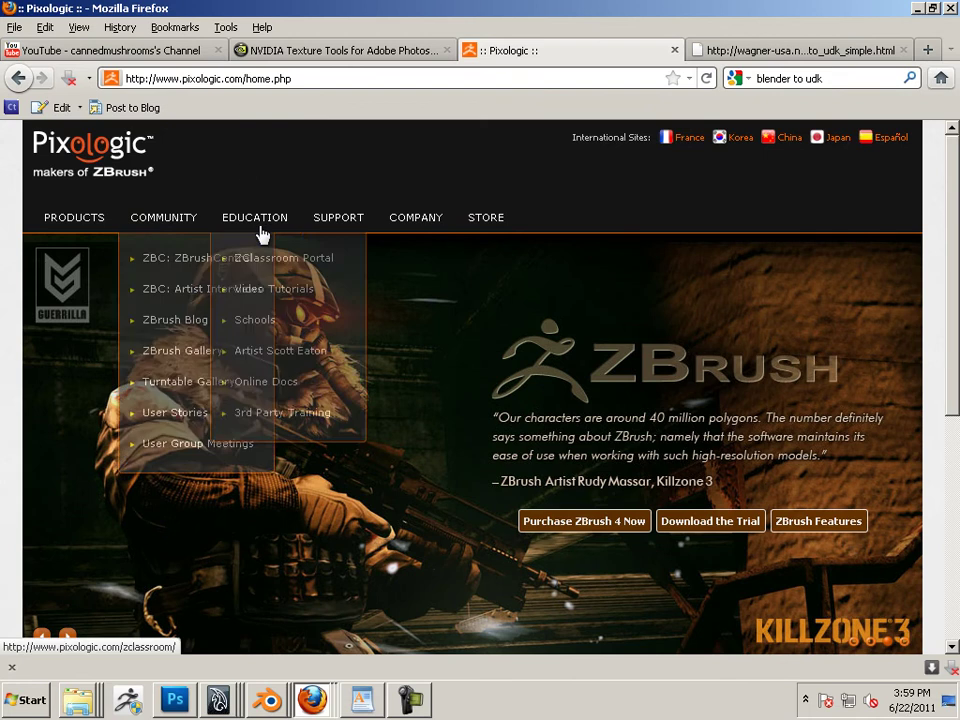
# Open Download Center from the Pixologic site's SUPPORT menu.
pyautogui.moveTo(334, 224)
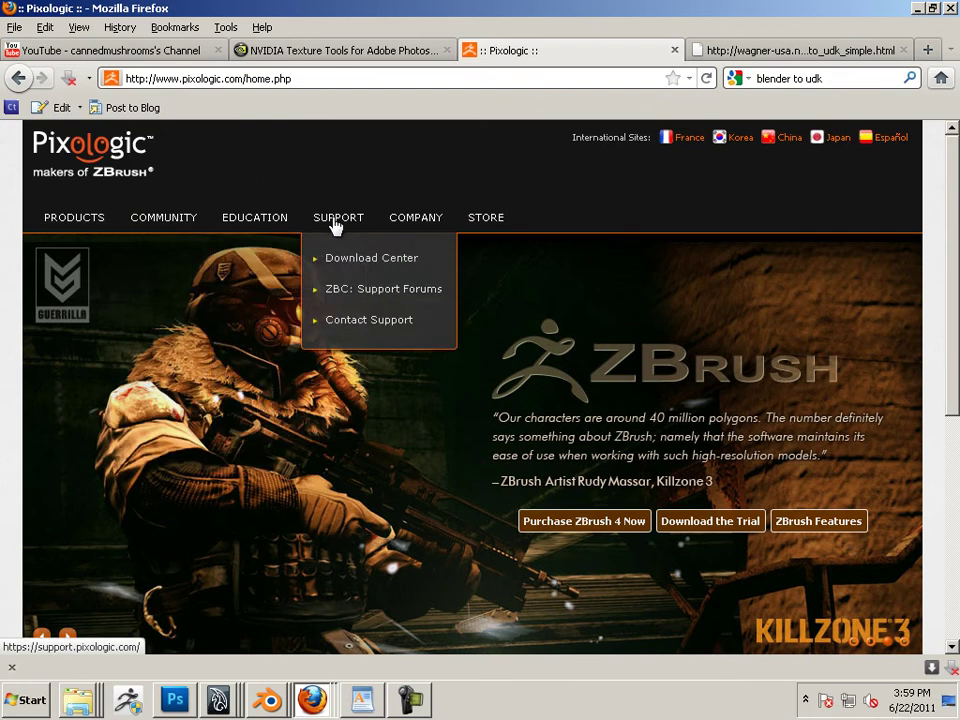
pyautogui.click(406, 262)
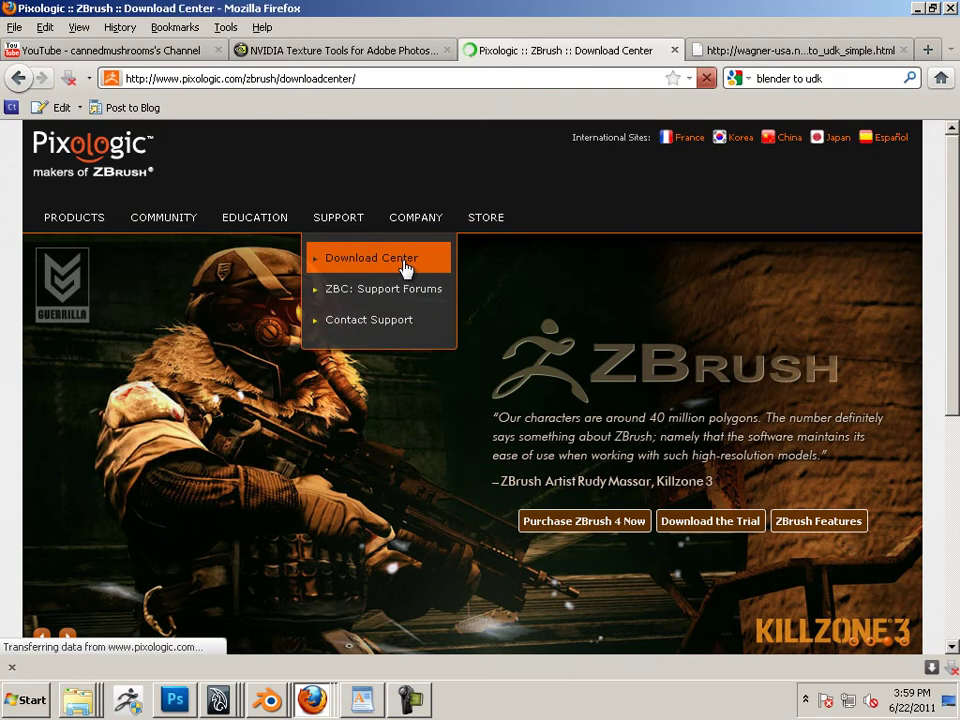
pyautogui.scroll(-5, 403, 266)
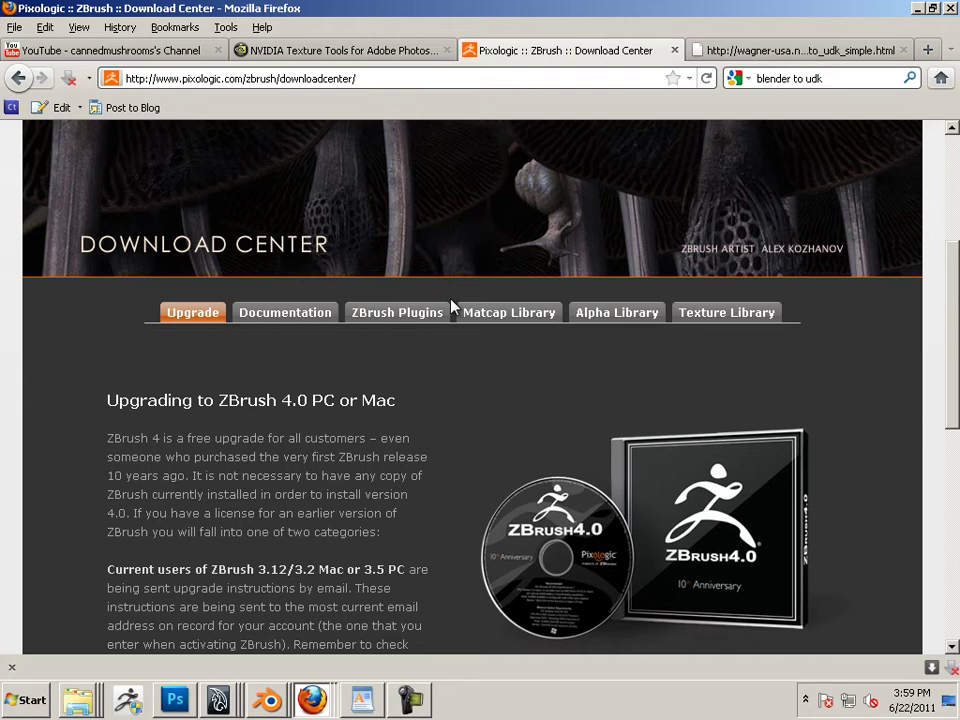
# Open the INDUSTRIAL category in the Pixologic Alpha Library.
pyautogui.click(614, 316)
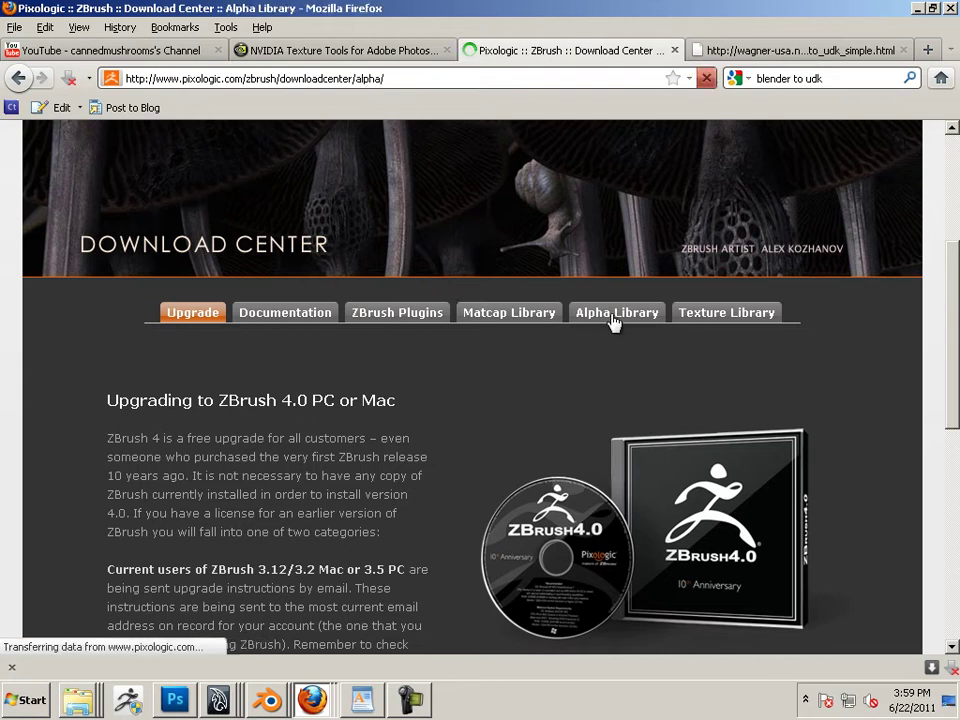
pyautogui.scroll(-8, 610, 322)
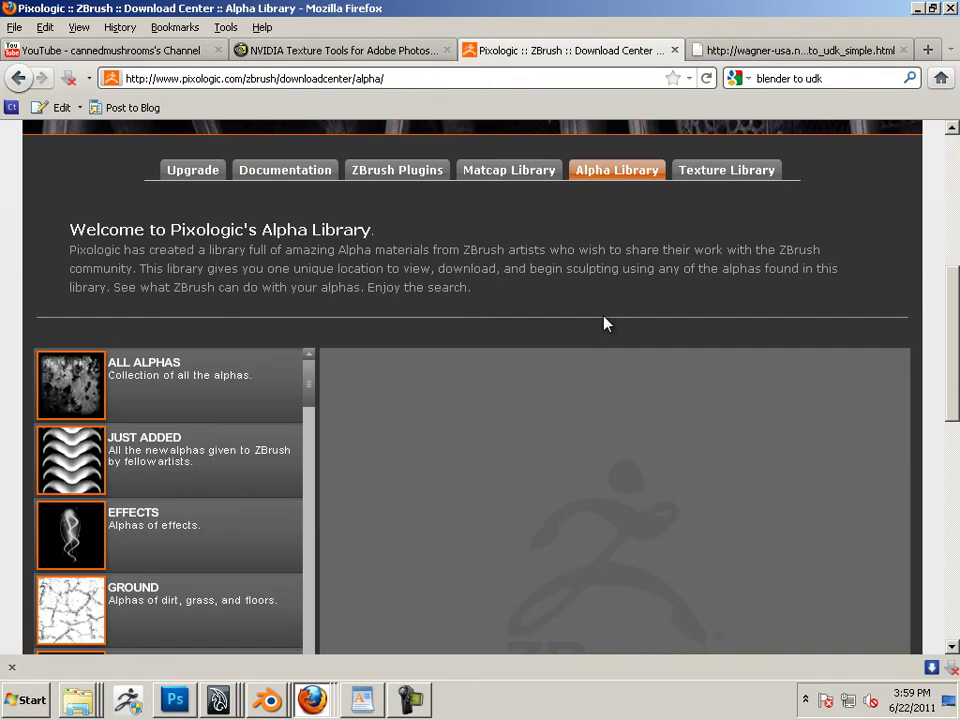
pyautogui.scroll(-6, 604, 323)
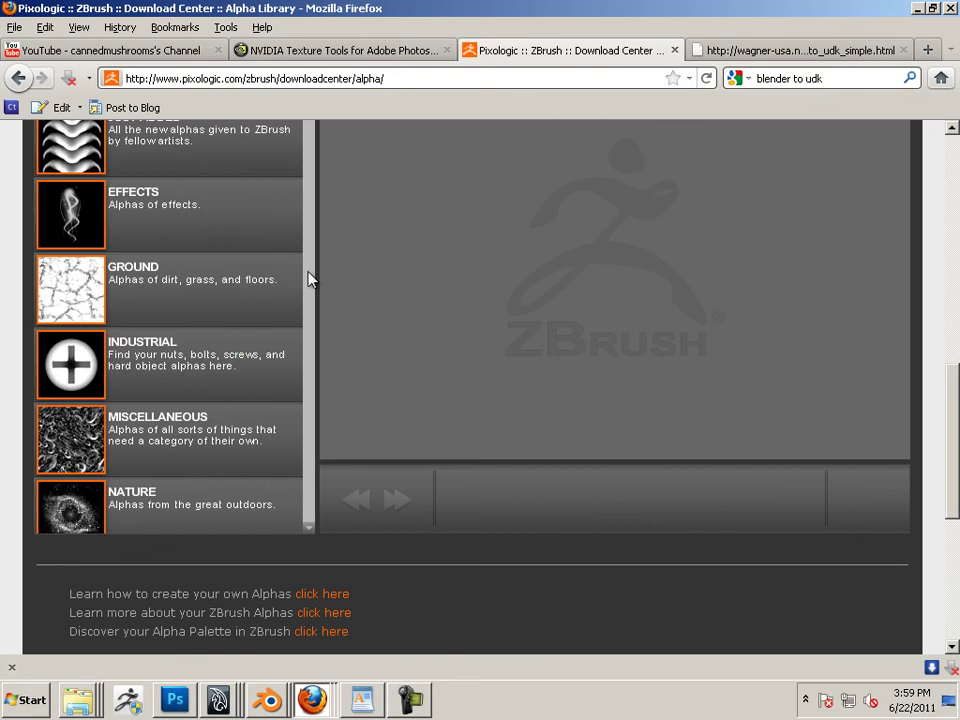
pyautogui.click(92, 372)
# Find and preview the Blank Hexnut Round Top alpha, 46 of 83.
pyautogui.scroll(-4, 222, 393)
pyautogui.scroll(5, 222, 393)
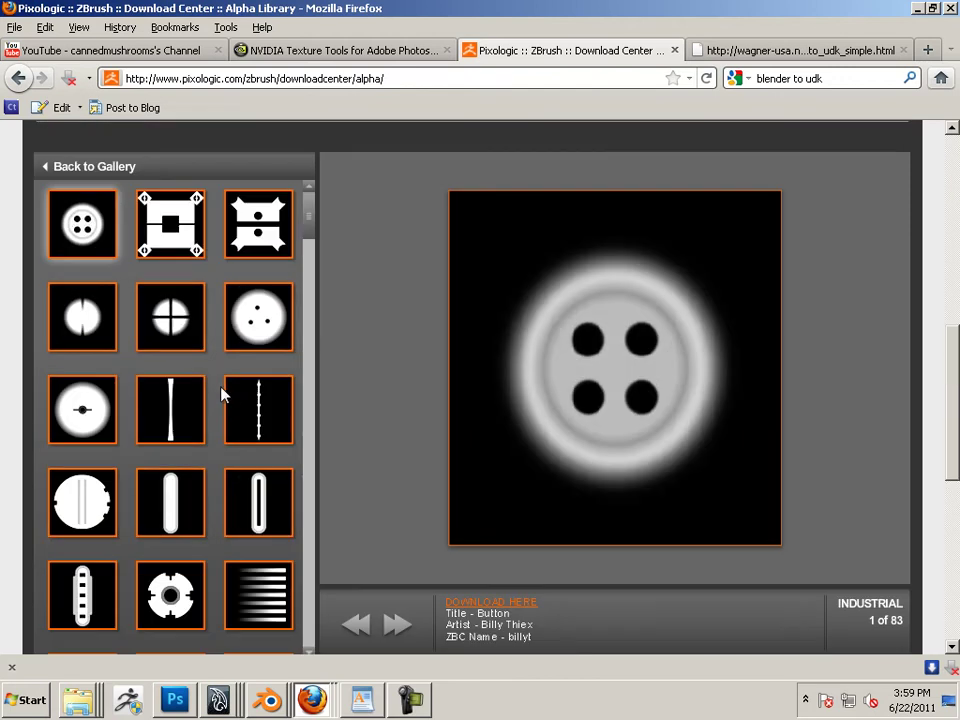
pyautogui.scroll(-3, 306, 293)
pyautogui.scroll(-4, 306, 293)
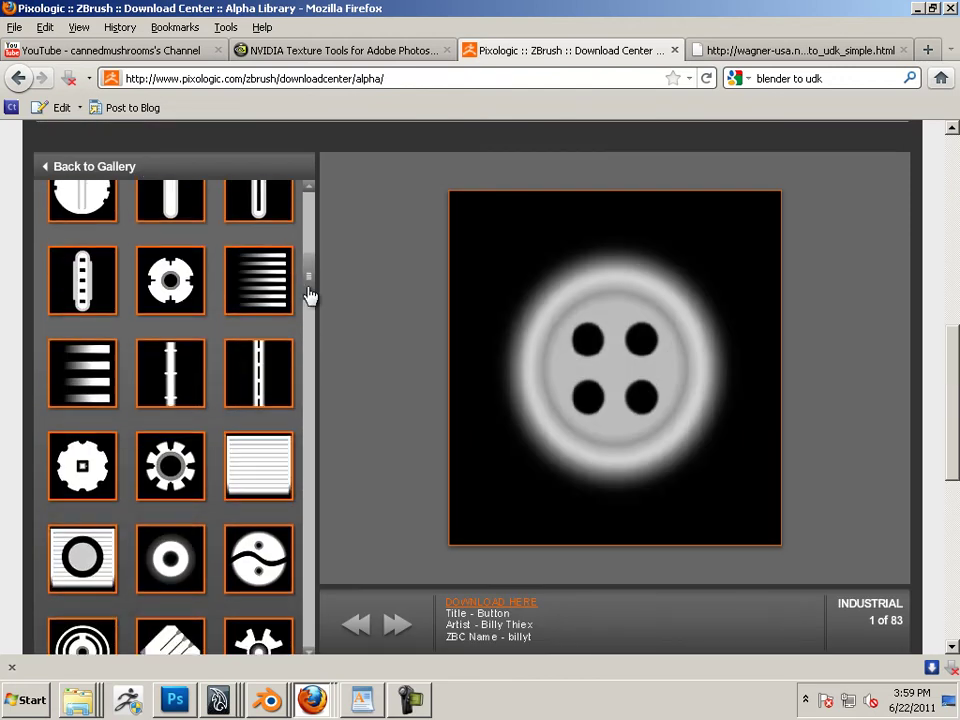
pyautogui.moveTo(313, 340); pyautogui.dragTo(331, 468)
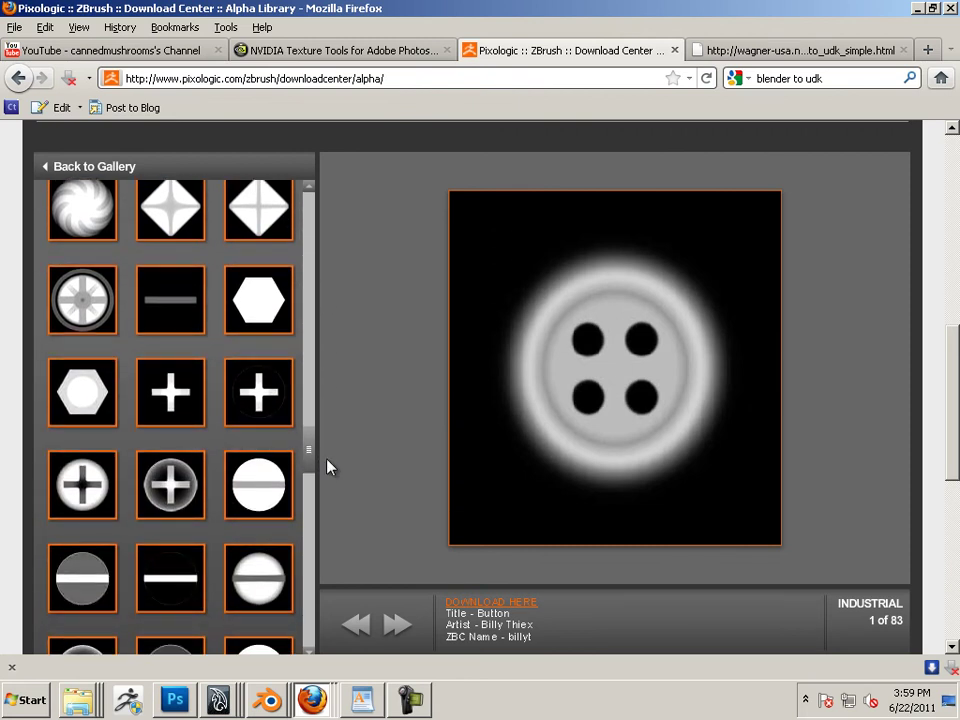
pyautogui.click(100, 414)
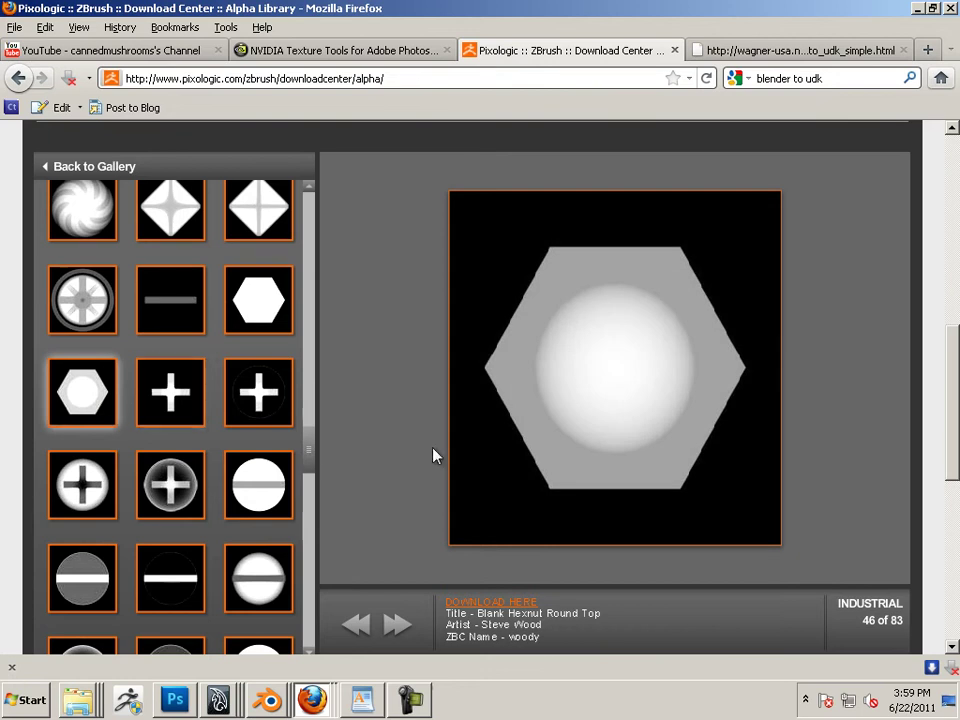
# Download sw_hexnut_round_top01.zip and save it to the Desktop.
pyautogui.click(500, 604)
pyautogui.click(262, 264)
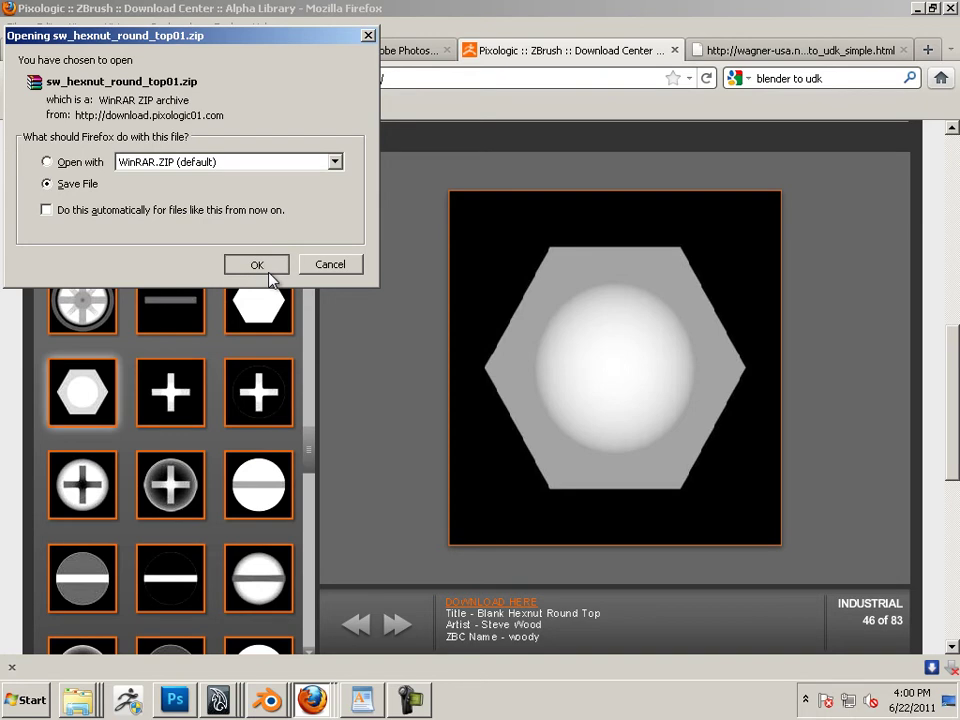
pyautogui.click(256, 268)
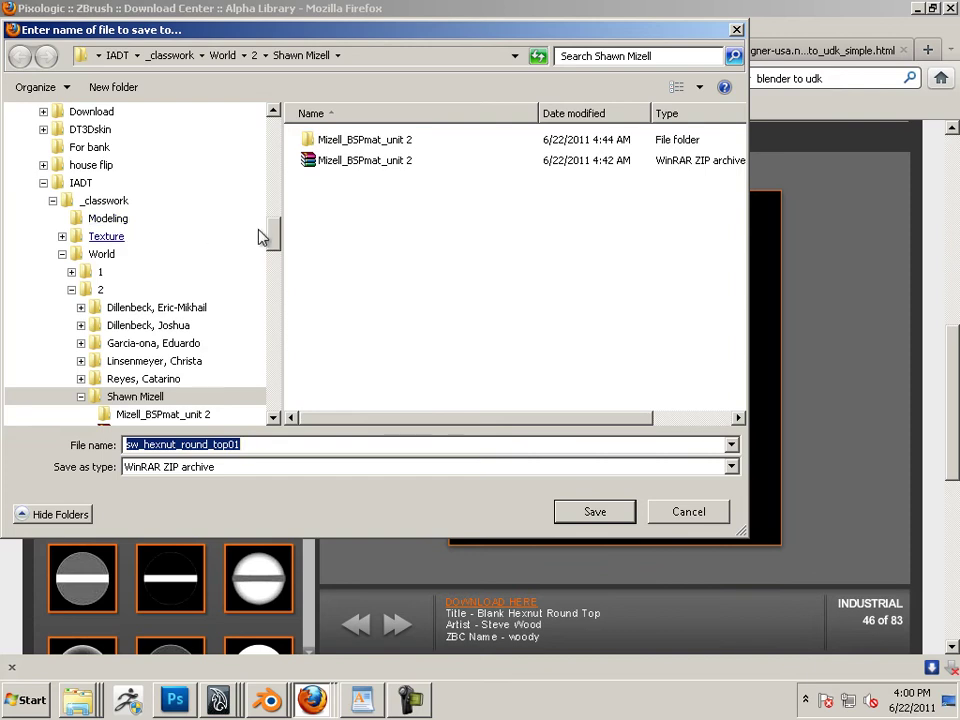
pyautogui.moveTo(270, 236); pyautogui.dragTo(172, 136)
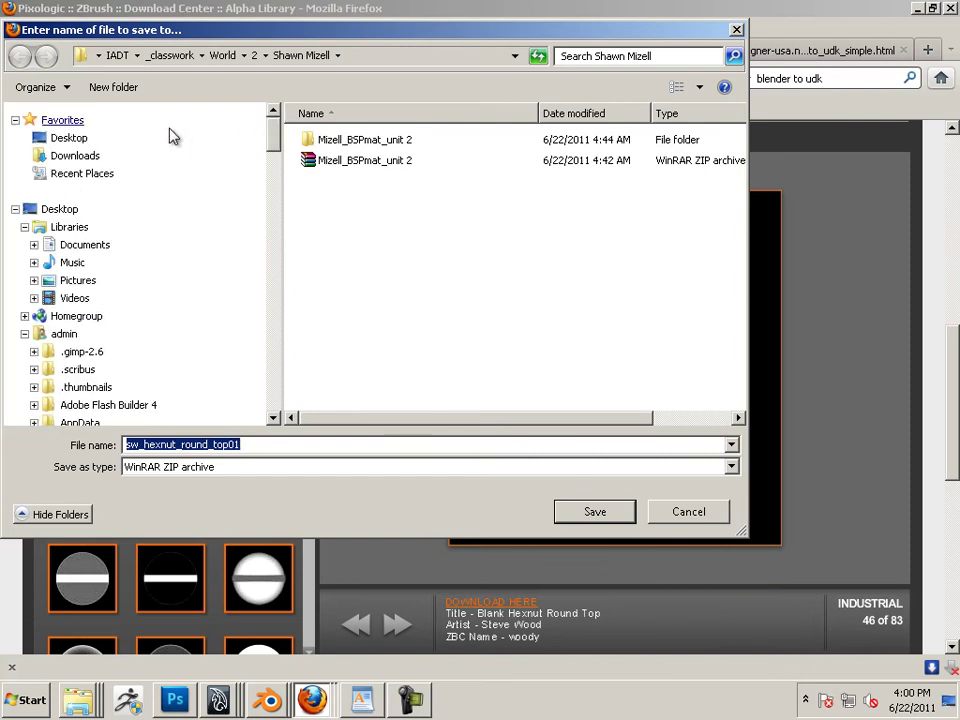
pyautogui.click(61, 212)
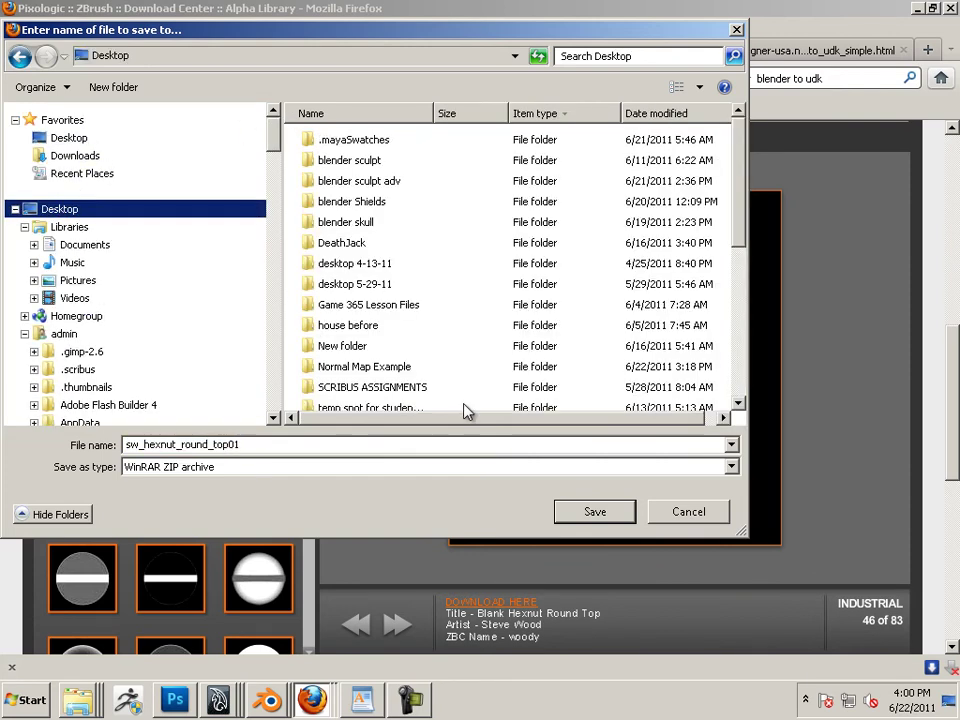
pyautogui.click(590, 512)
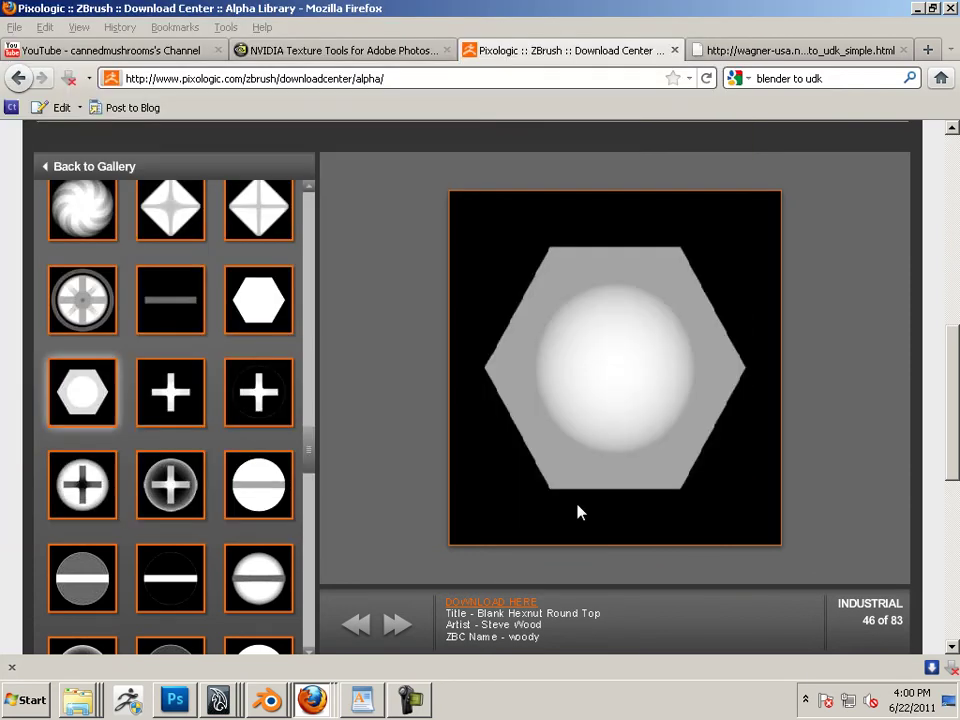
# Open Firefox's Downloads list and select sw_hexnut_round_top01.zip.
pyautogui.click(226, 28)
pyautogui.click(251, 48)
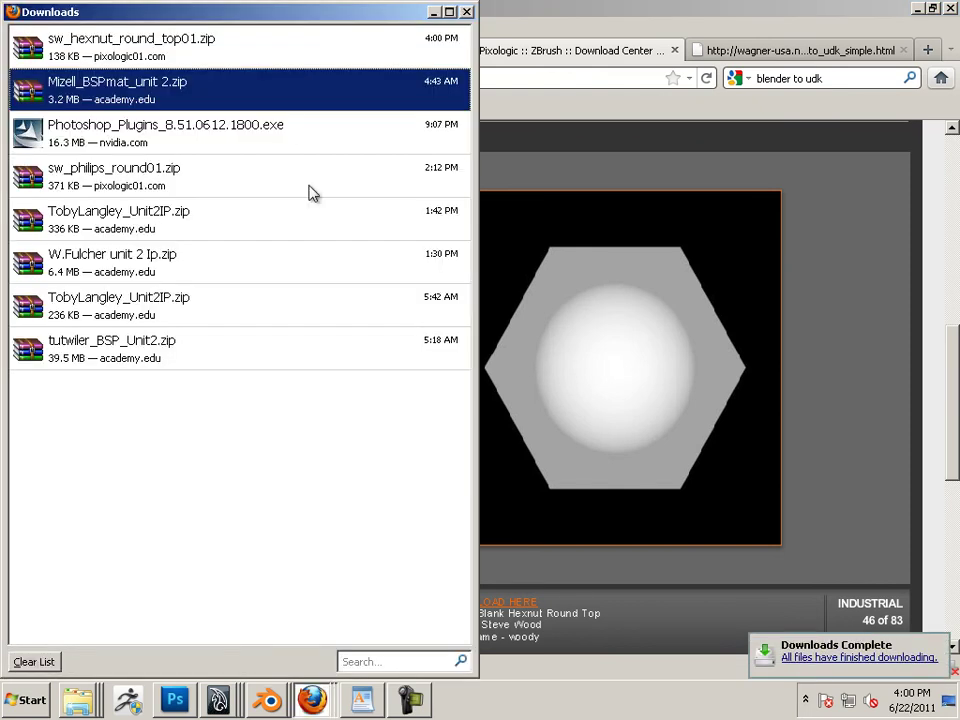
pyautogui.click(125, 50)
# Open the hexnut zip and bring up actions for the sw_hexnut_round_top01 PSD.
pyautogui.rightClick(127, 56)
pyautogui.click(195, 66)
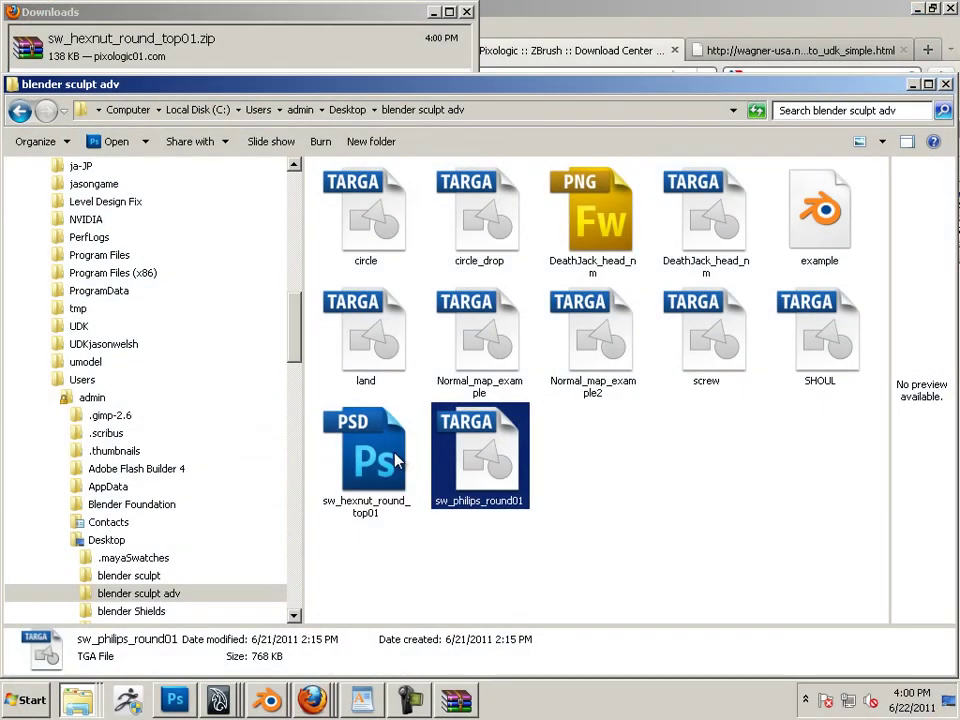
pyautogui.click(377, 457)
pyautogui.rightClick(377, 457)
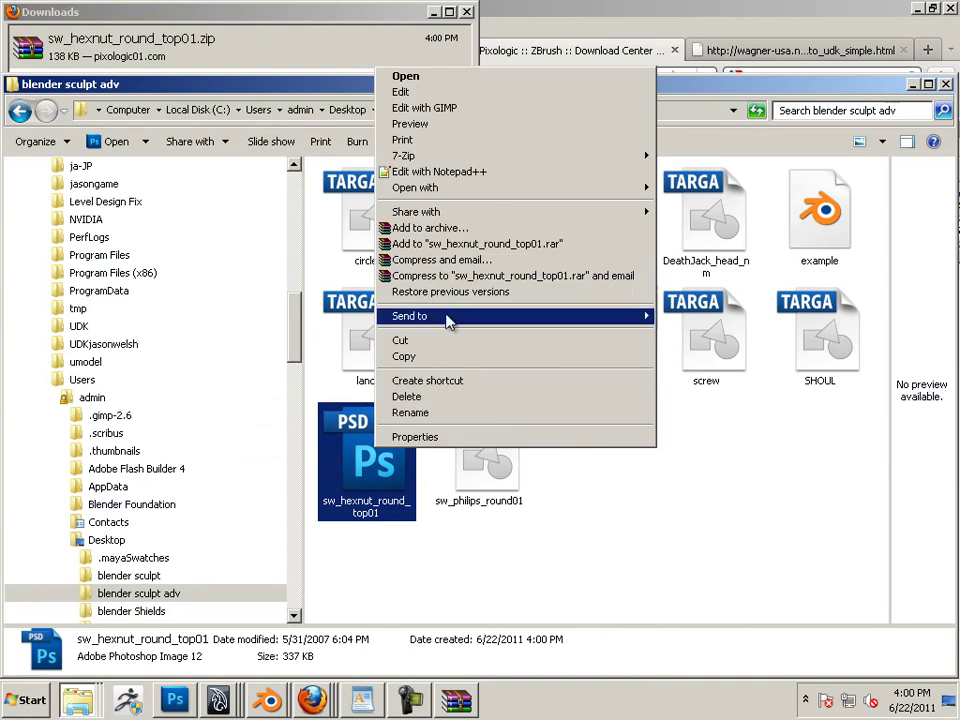
# Open sw_hexnut_round_top01.psd with Adobe Photoshop CS5.
pyautogui.moveTo(490, 157)
pyautogui.moveTo(493, 192)
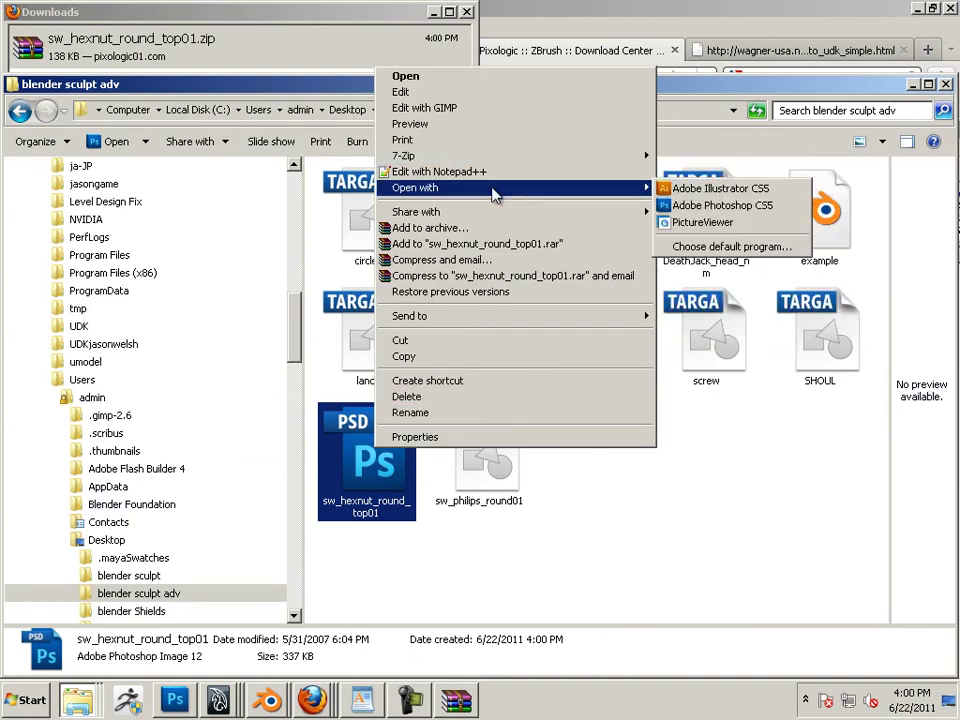
pyautogui.click(728, 208)
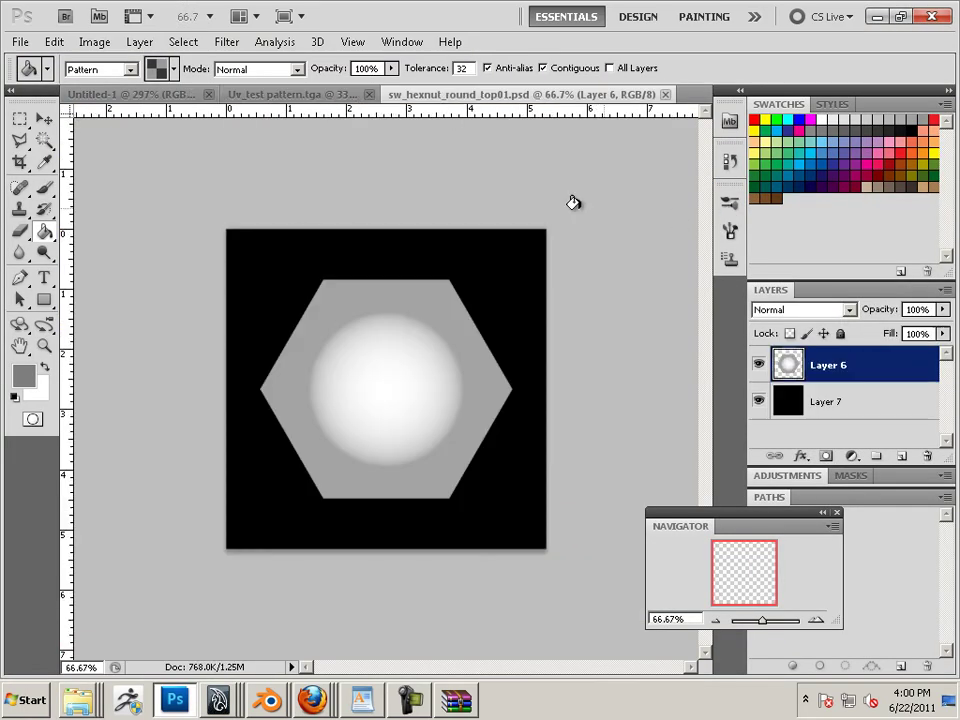
# Save the hexnut image as a 24-bit Targa, sw_hexnut_round_top01.tga, with default options.
pyautogui.click(24, 43)
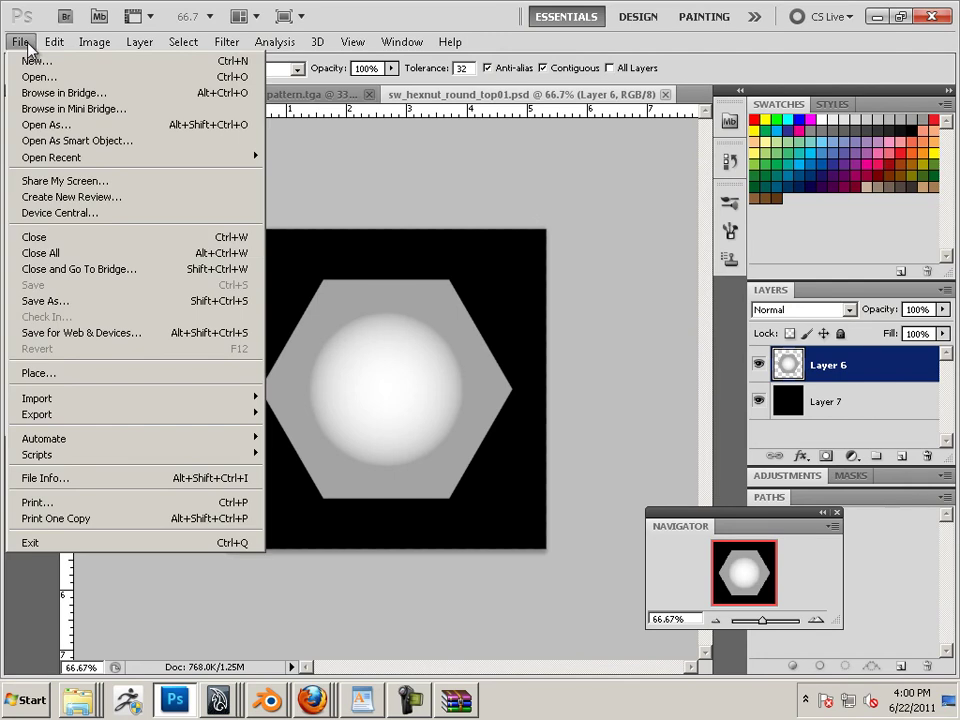
pyautogui.click(87, 302)
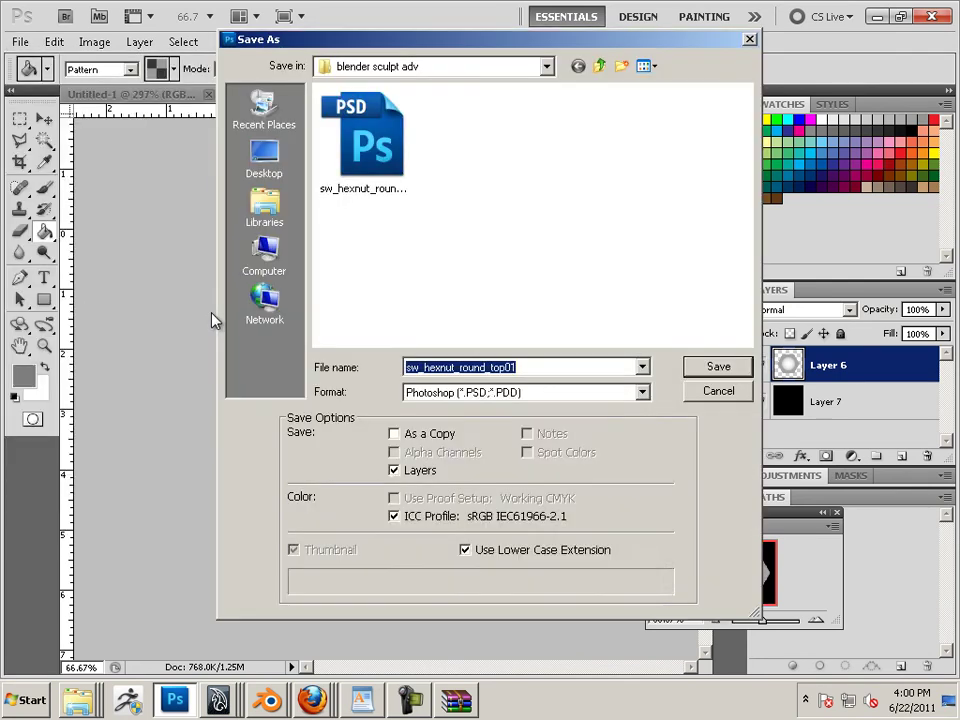
pyautogui.click(520, 392)
pyautogui.click(566, 641)
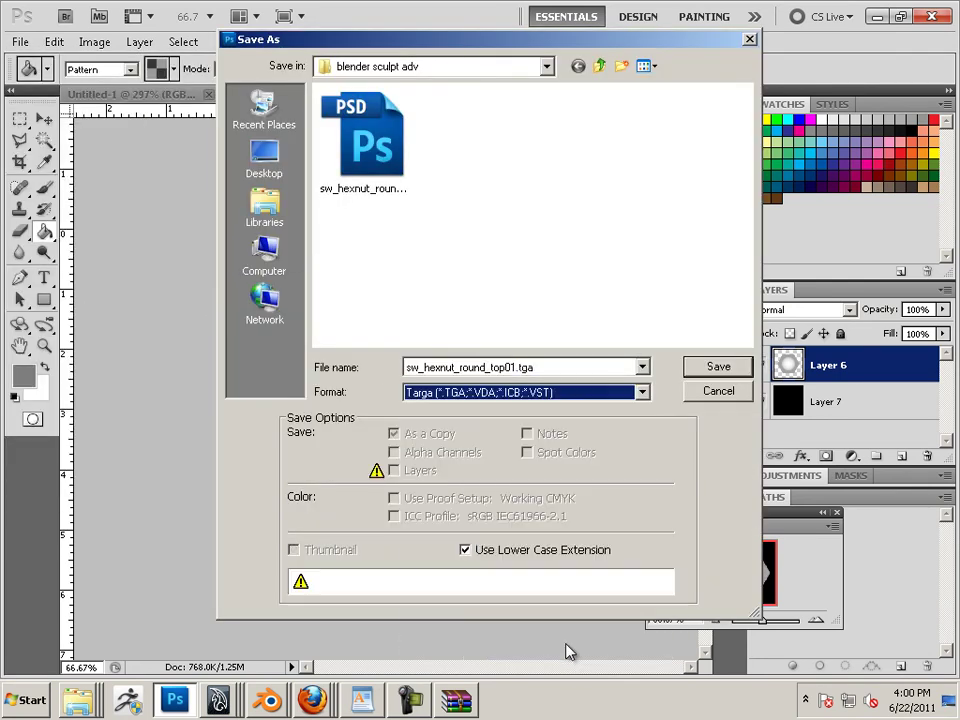
pyautogui.click(724, 367)
pyautogui.click(479, 288)
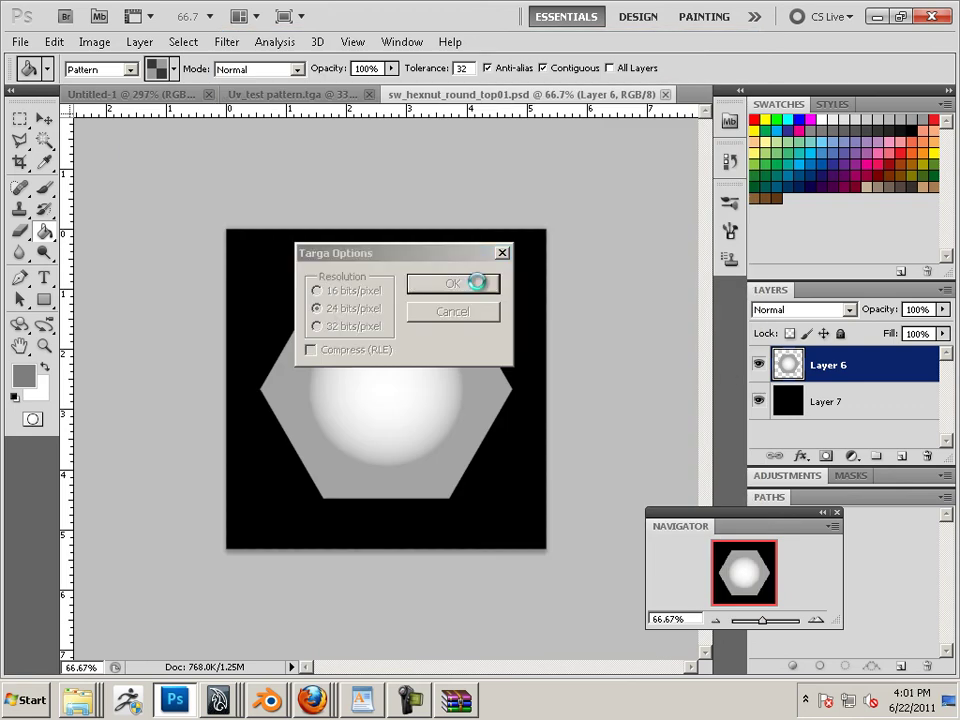
pyautogui.click(283, 706)
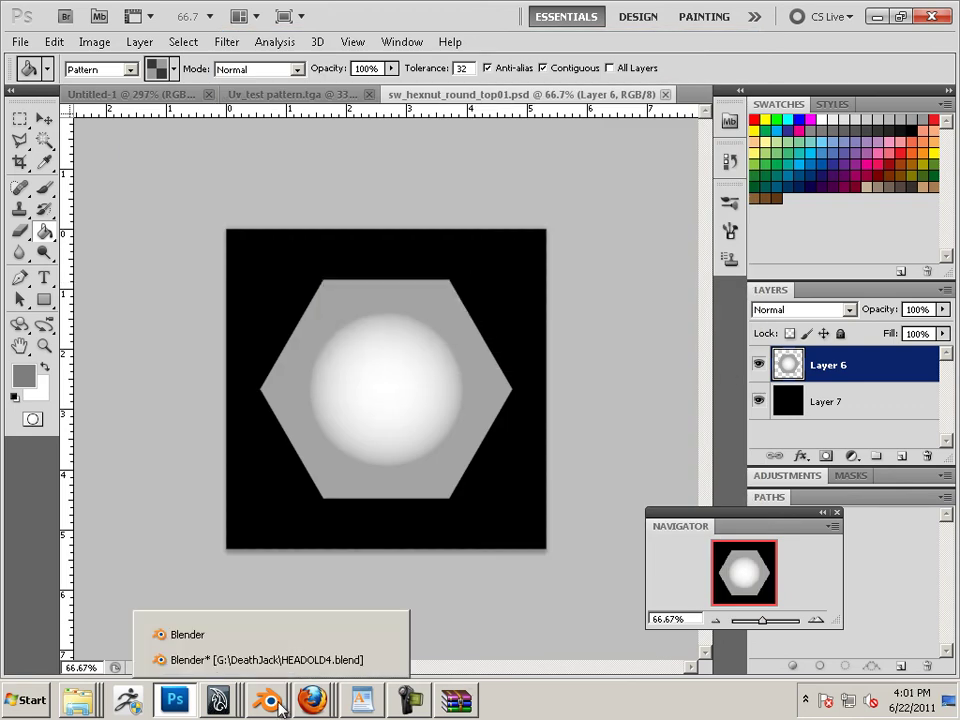
# In Blender, create a new texture of type Image or Movie.
pyautogui.click(280, 668)
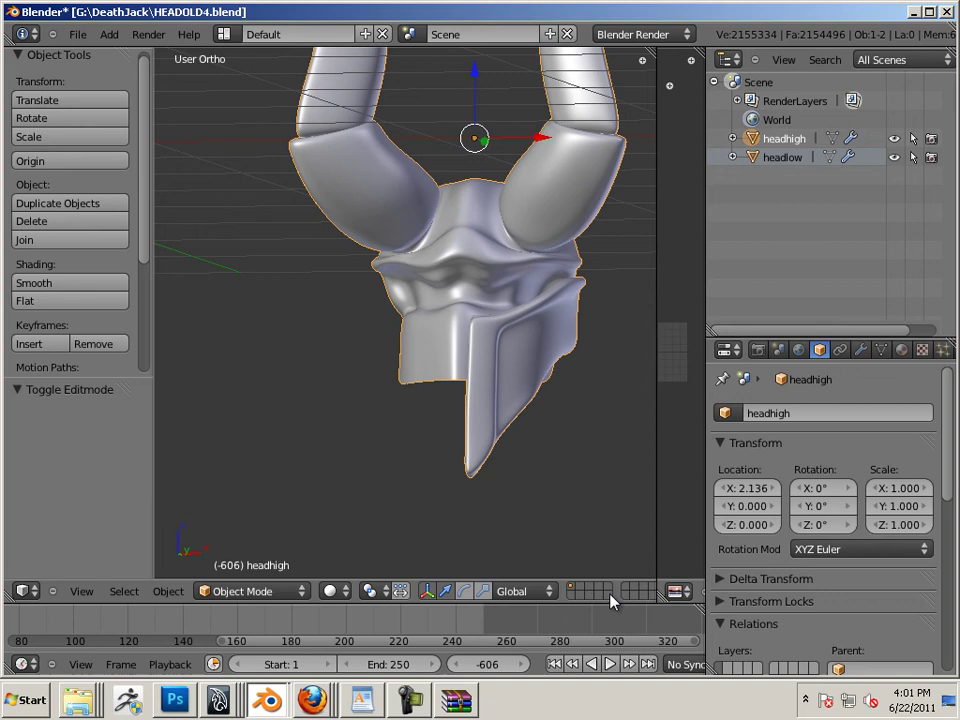
pyautogui.click(920, 354)
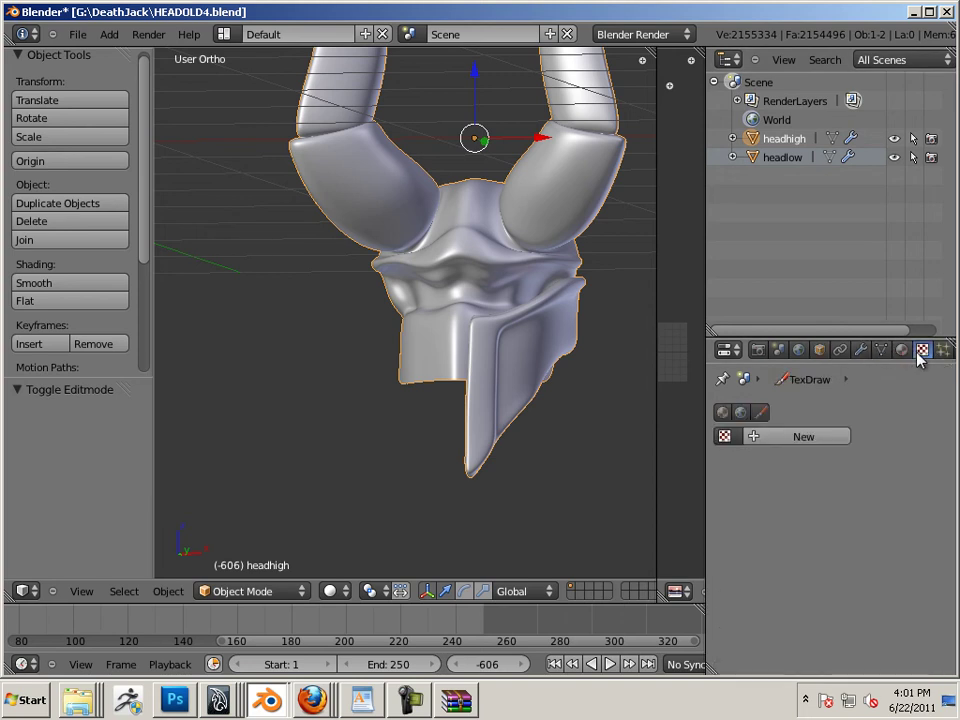
pyautogui.click(789, 440)
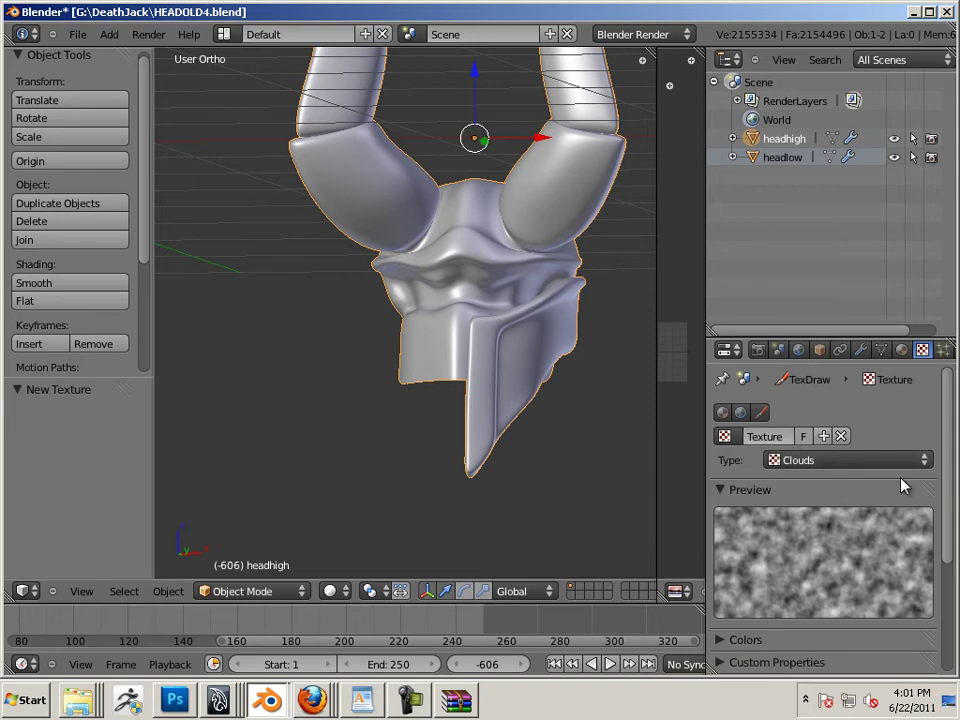
pyautogui.scroll(-5, 945, 476)
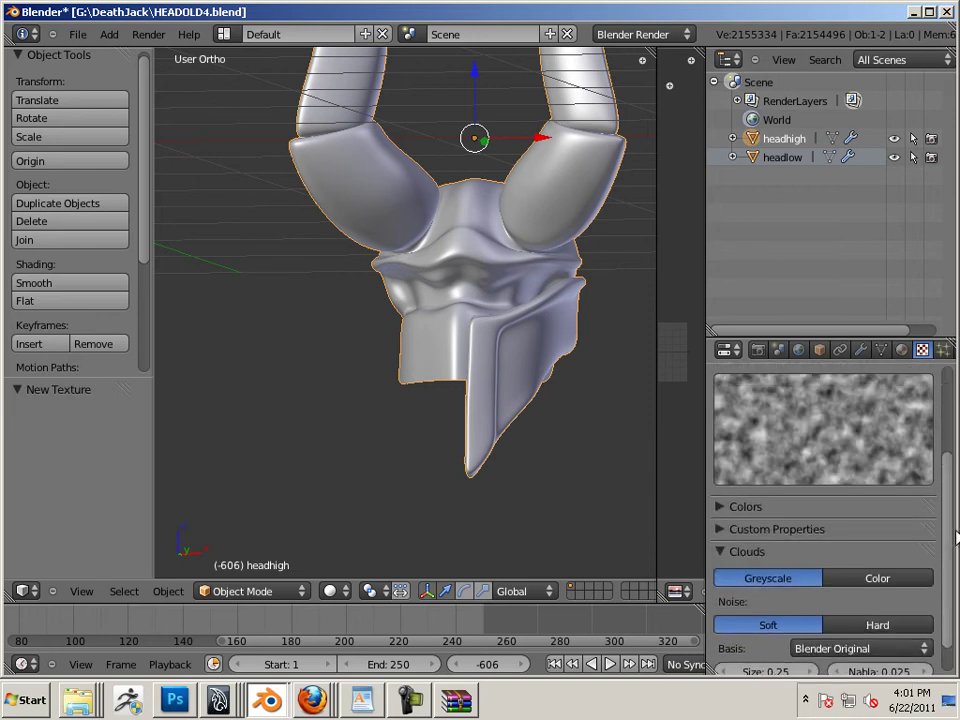
pyautogui.scroll(5, 815, 512)
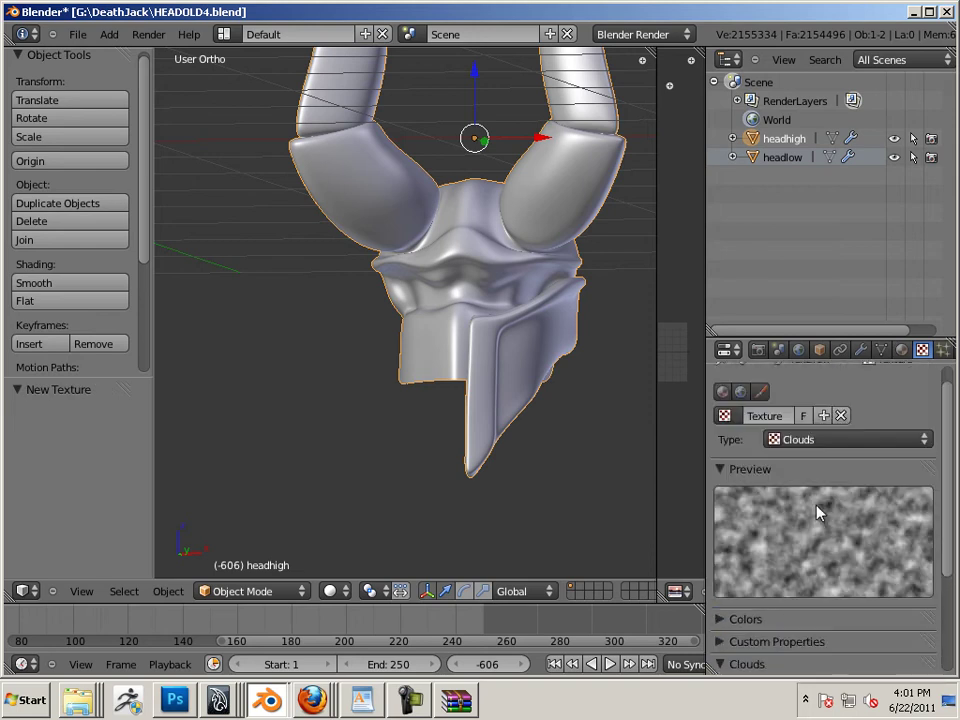
pyautogui.click(795, 440)
pyautogui.click(795, 319)
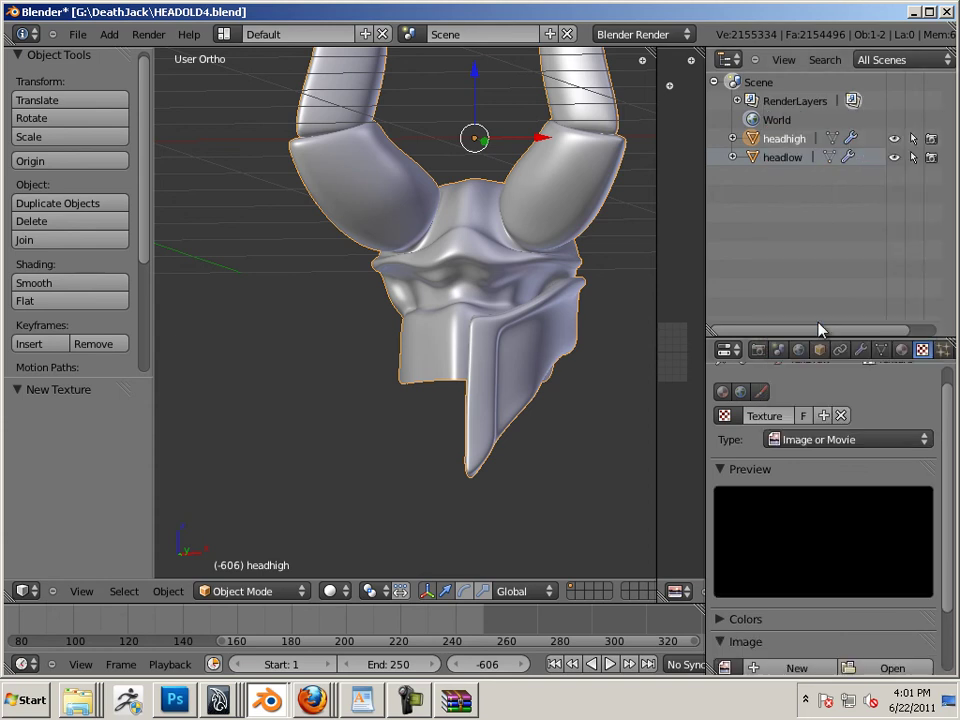
# Load sw_hexnut_round_top01.tga from the blender sculpt adv folder as the texture image.
pyautogui.scroll(-2, 884, 590)
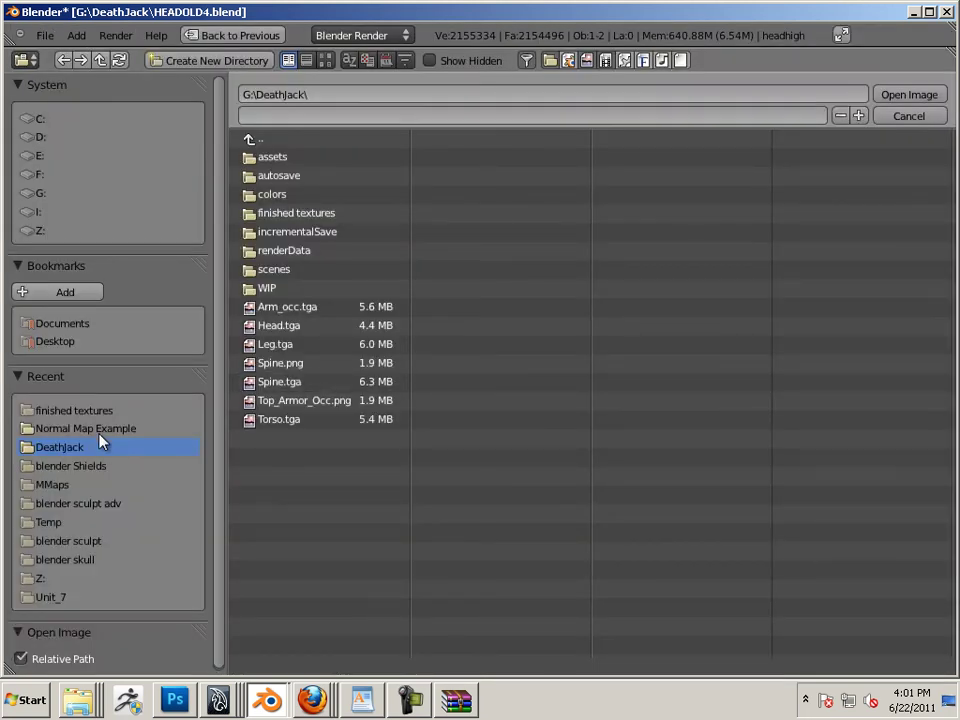
pyautogui.click(96, 503)
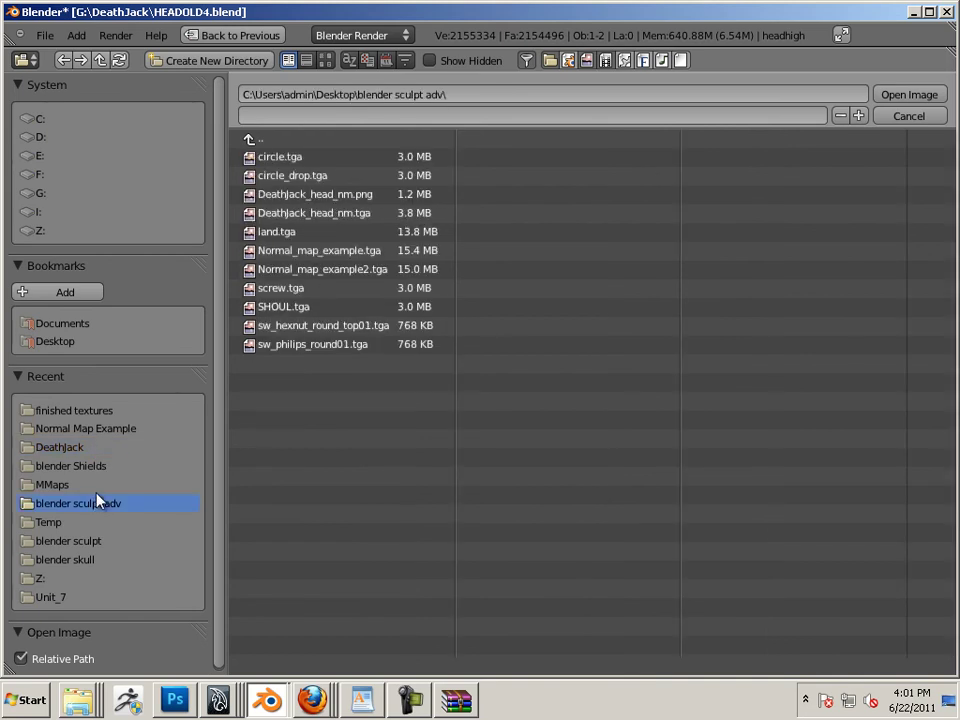
pyautogui.doubleClick(312, 325)
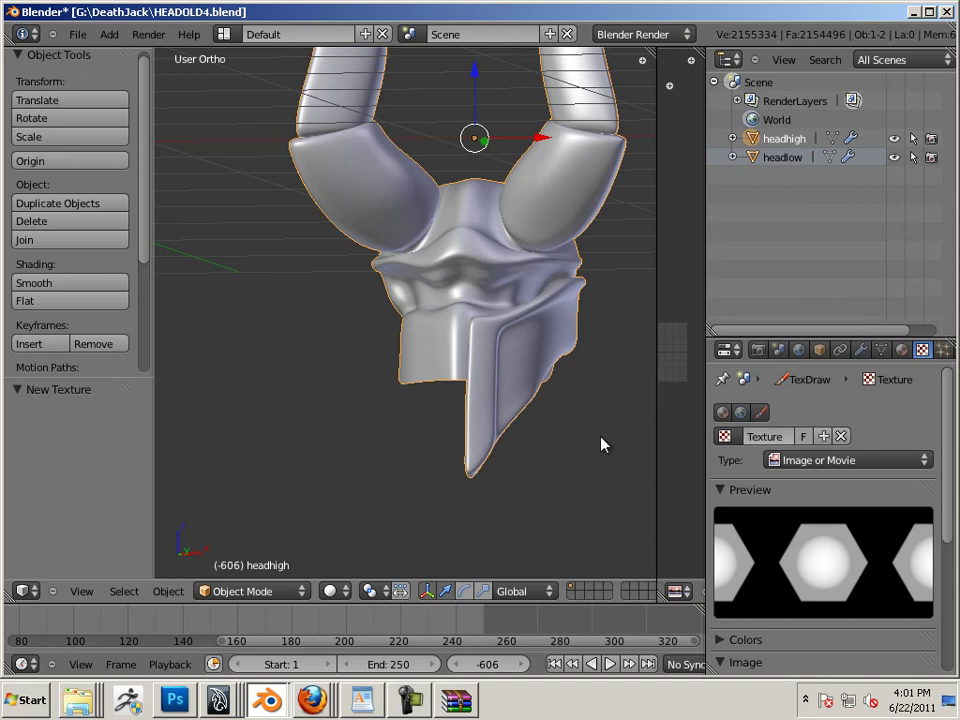
pyautogui.moveTo(945, 508)
pyautogui.mouseDown()
pyautogui.moveTo(951, 563)
pyautogui.moveTo(945, 508)
pyautogui.mouseUp()
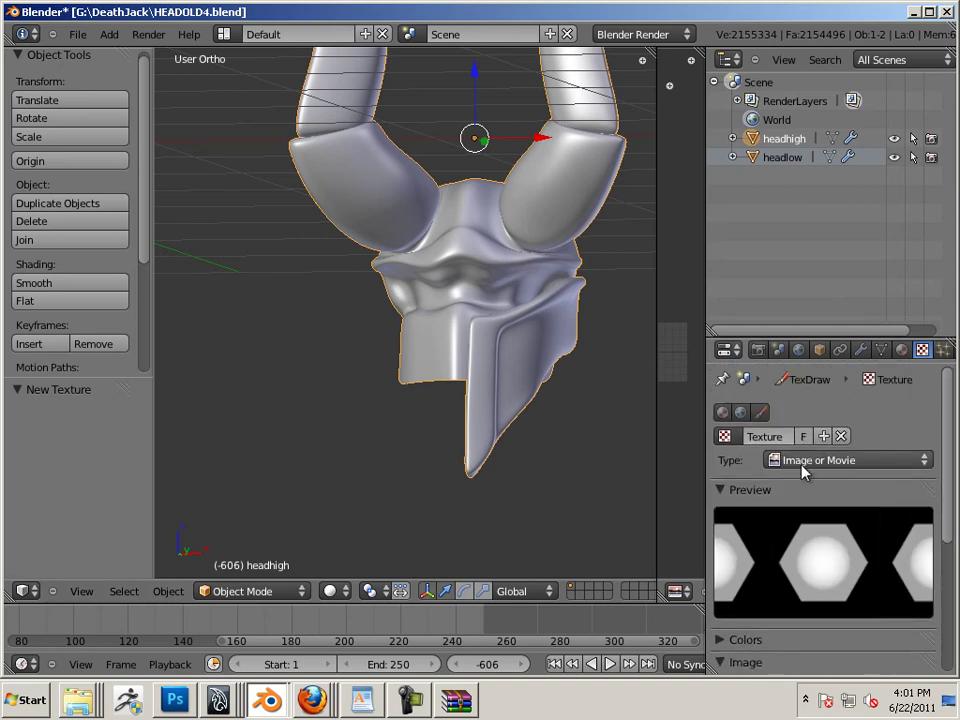
pyautogui.scroll(-5, 803, 471)
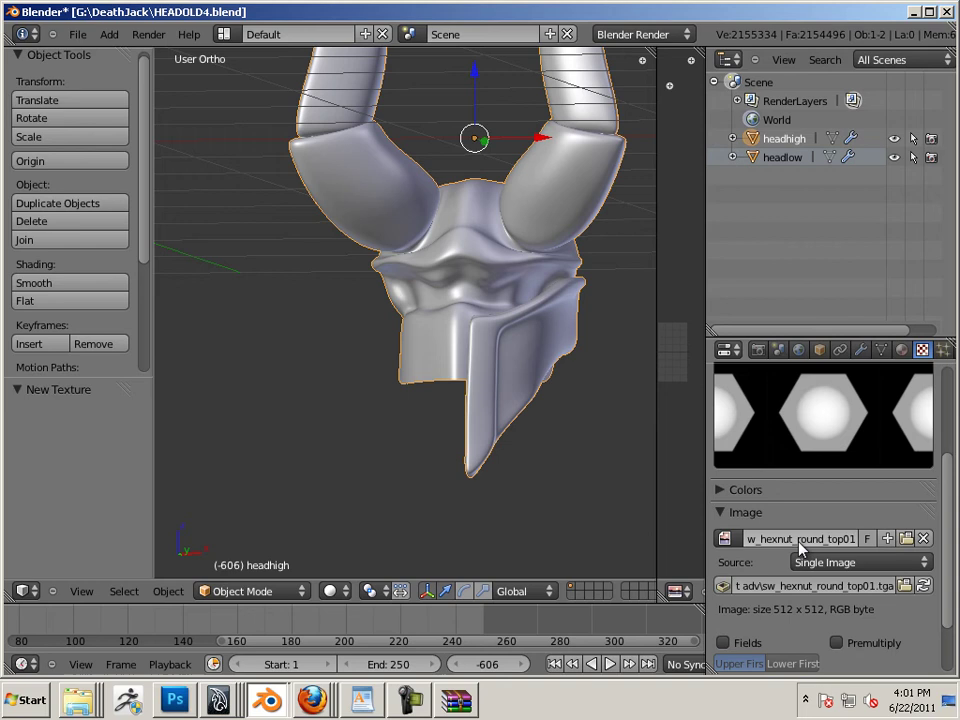
# Rename the loaded image datablock to 'hex'.
pyautogui.click(795, 538)
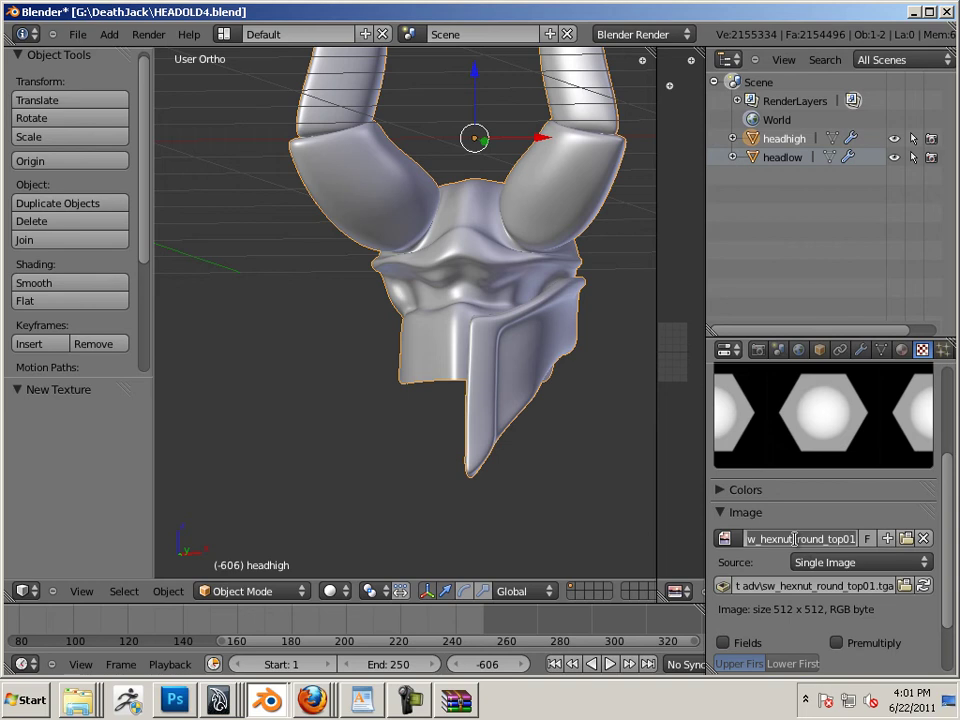
pyautogui.hotkey('ctrl', 'a')
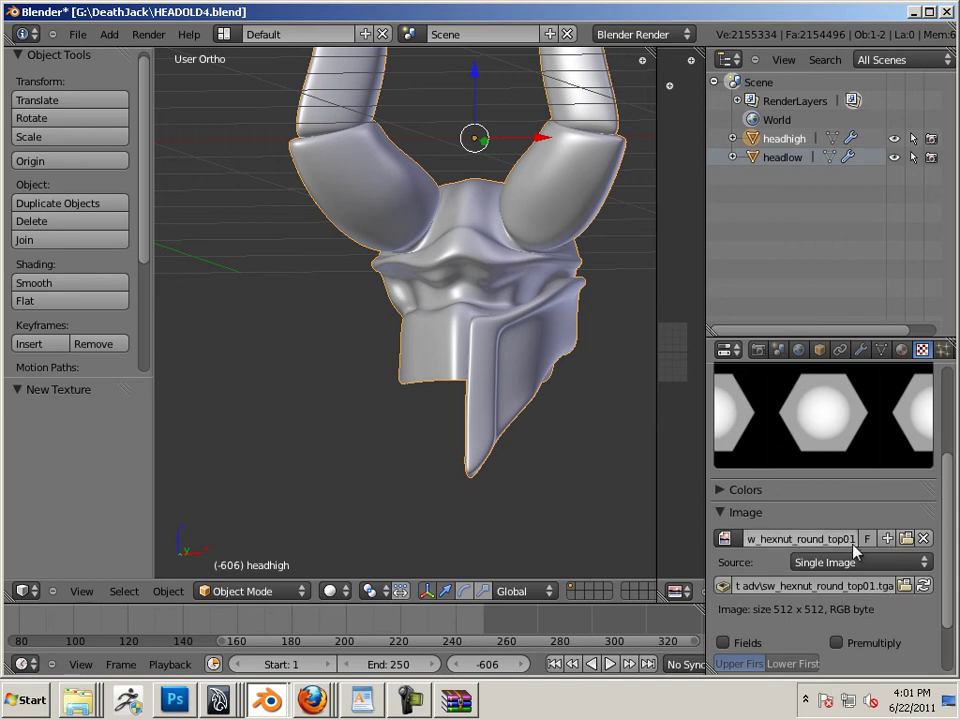
pyautogui.click(829, 533)
pyautogui.hotkey('ctrl', 'a')
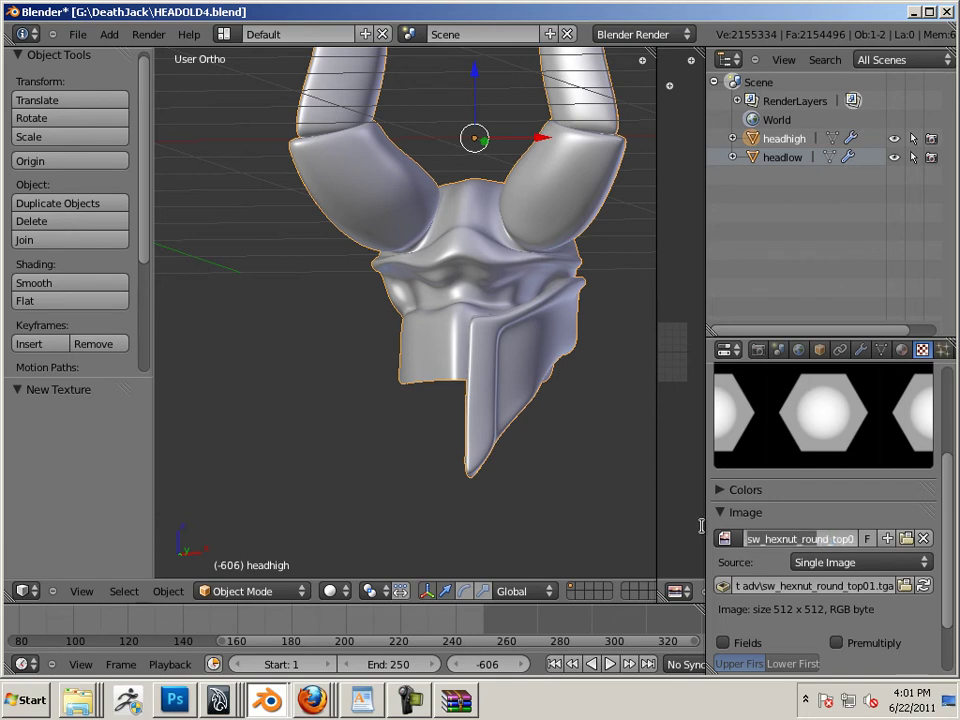
pyautogui.hotkey('ctrl', 'a')
pyautogui.press('BackSpace')
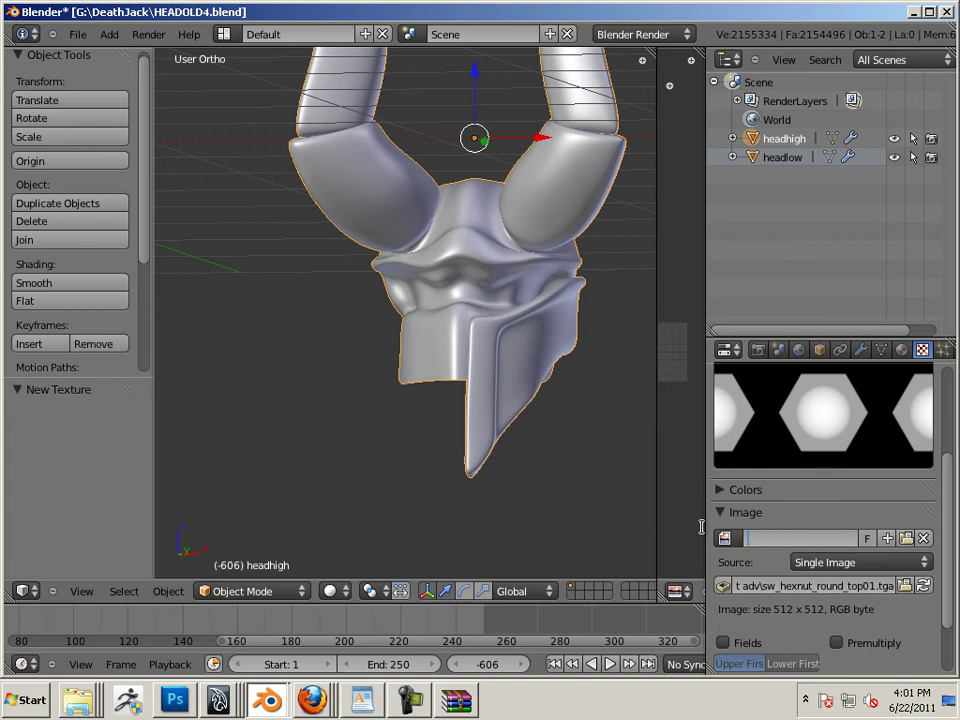
pyautogui.write('hex')
pyautogui.press('Return')
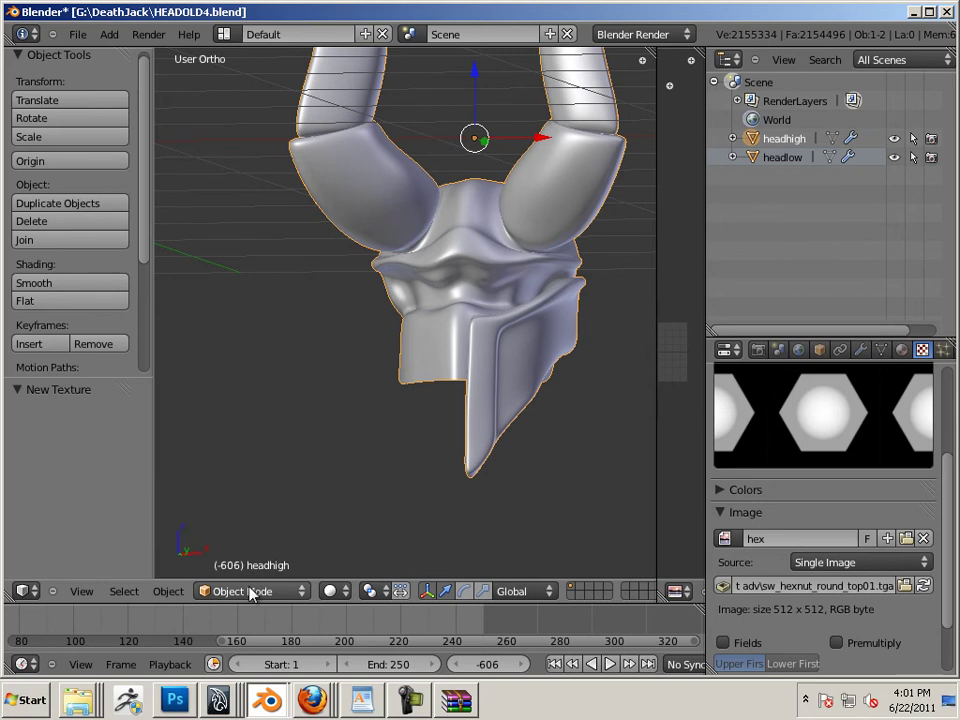
# Switch the head to Sculpt Mode and pick the Draw brush.
pyautogui.click(296, 590)
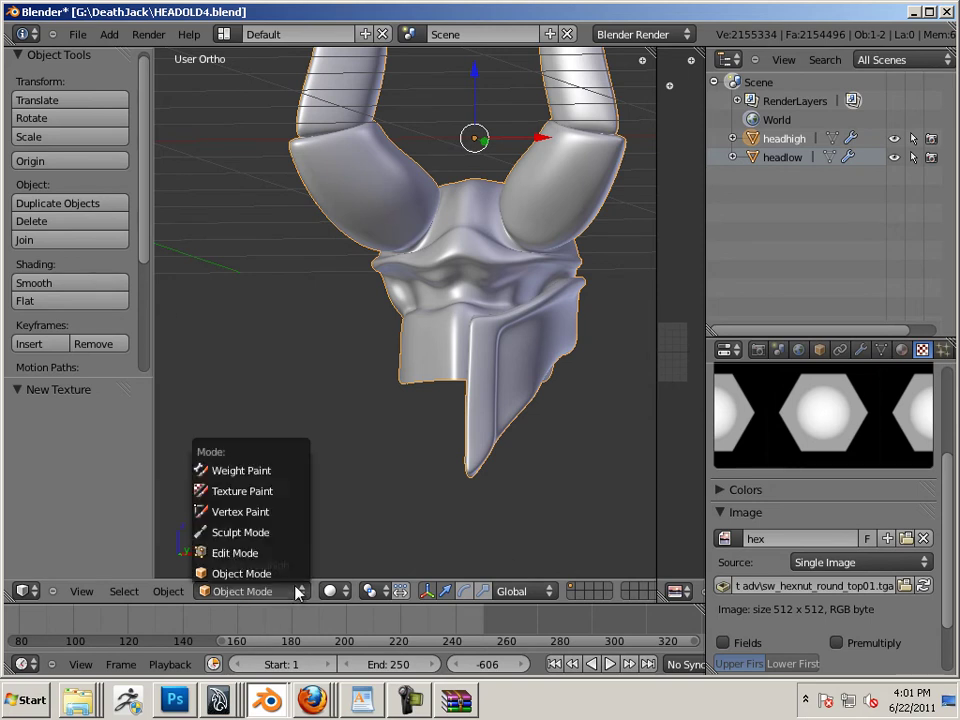
pyautogui.click(262, 533)
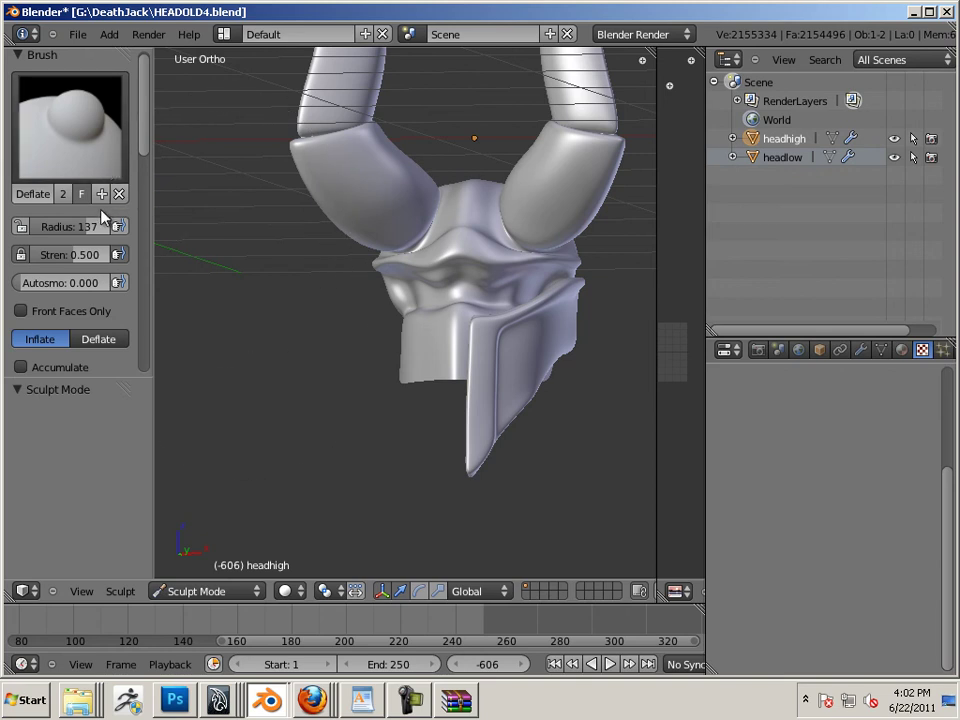
pyautogui.click(79, 150)
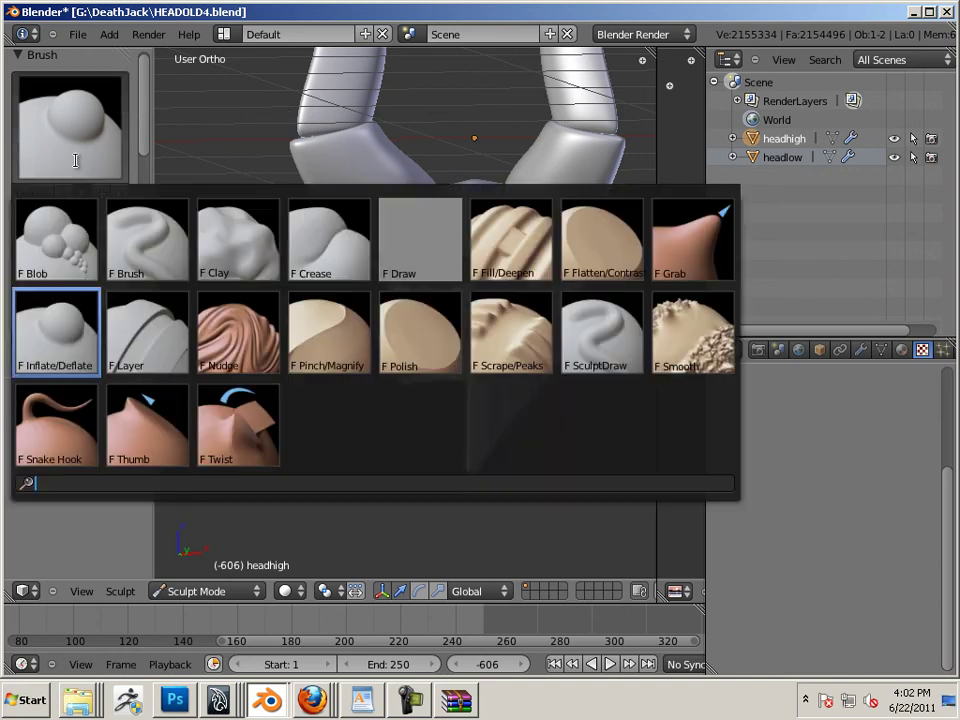
pyautogui.click(445, 251)
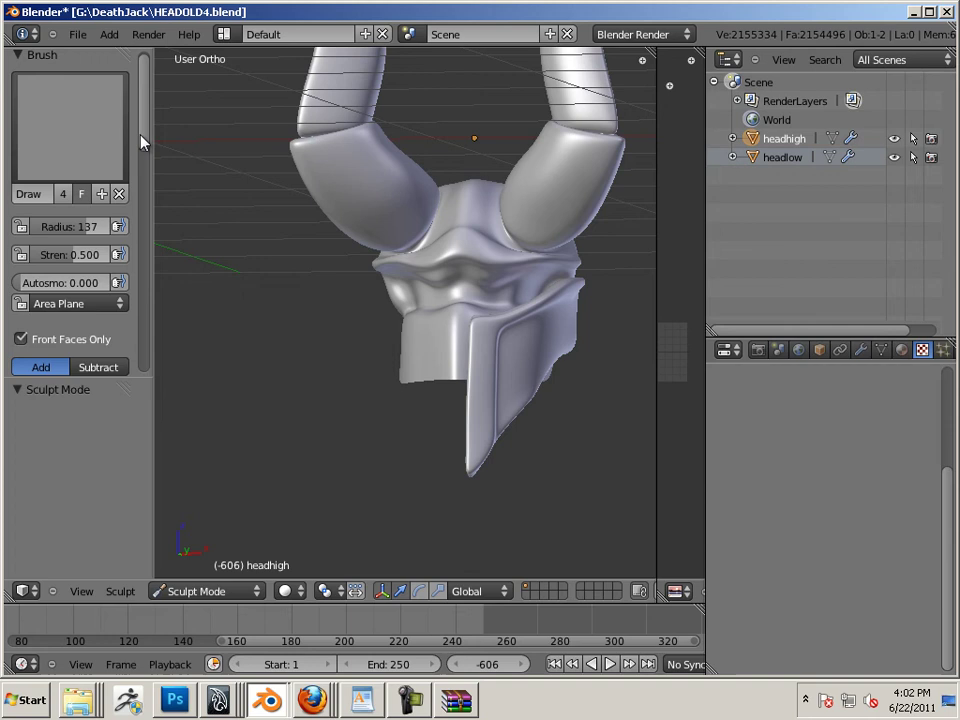
# Set the brush stroke method to Drag Dot.
pyautogui.scroll(-1, 141, 147)
pyautogui.scroll(-6, 143, 150)
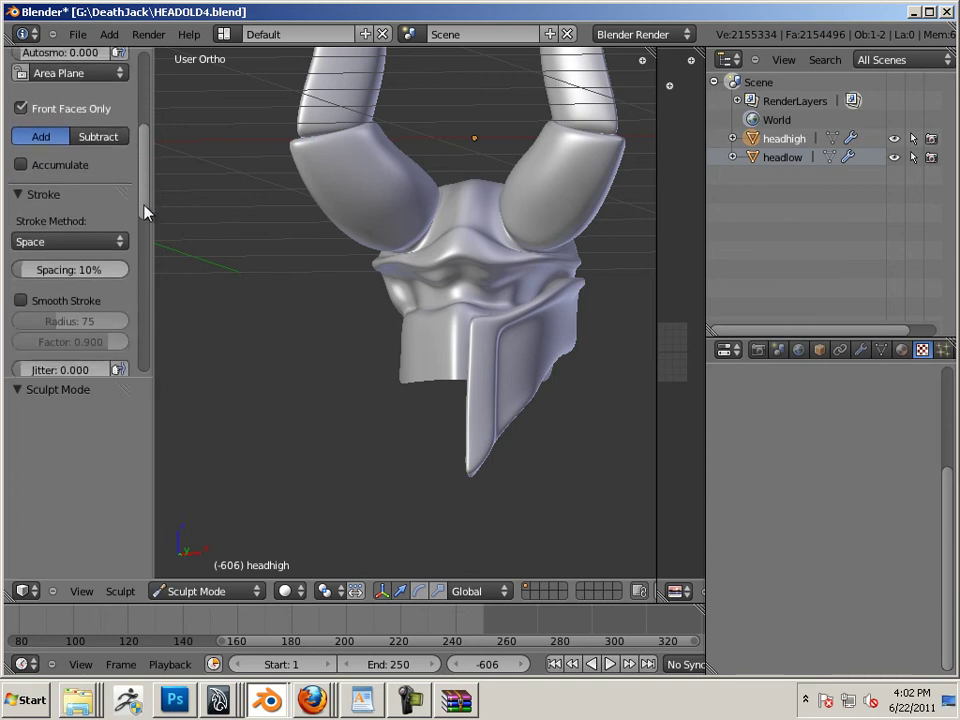
pyautogui.scroll(-1, 145, 228)
pyautogui.click(112, 156)
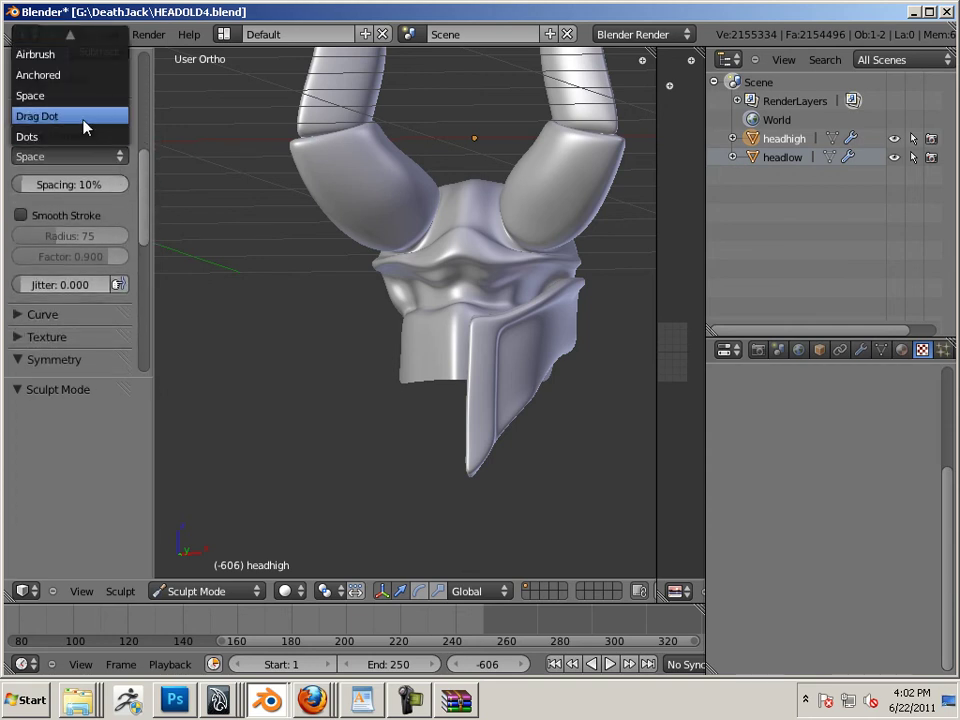
pyautogui.click(85, 117)
# Set the brush falloff curve to the Max preset.
pyautogui.scroll(-1, 146, 208)
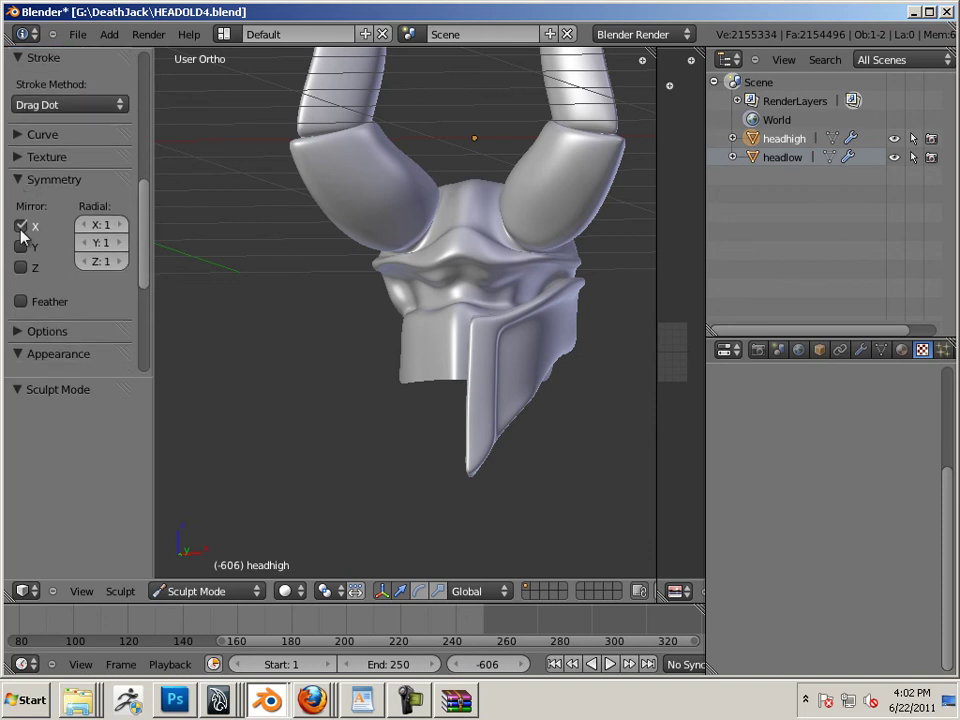
pyautogui.click(30, 135)
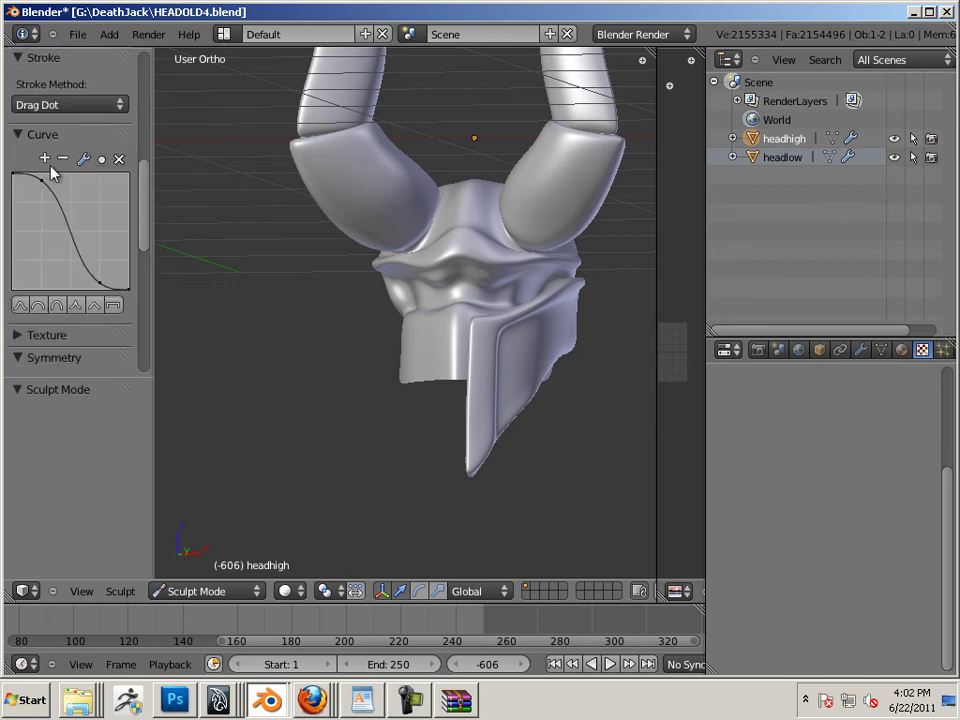
pyautogui.click(113, 308)
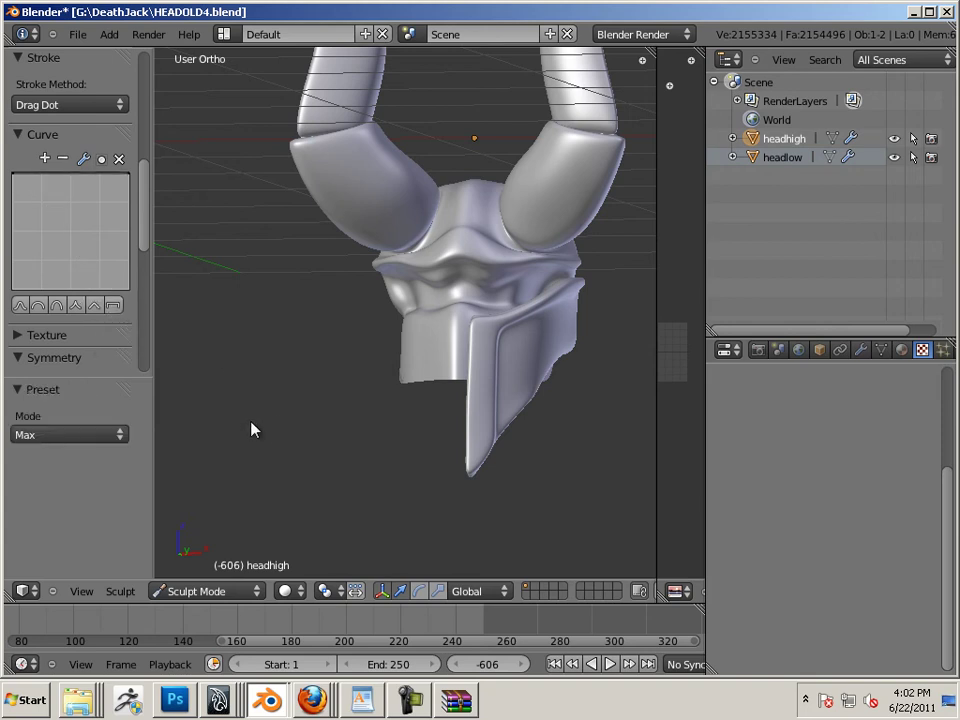
# Adjust brush size, stamp a test dot at the visor's inner corner, then undo it.
pyautogui.moveTo(252, 430); pyautogui.dragTo(246, 428, button='middle')
pyautogui.press('[')
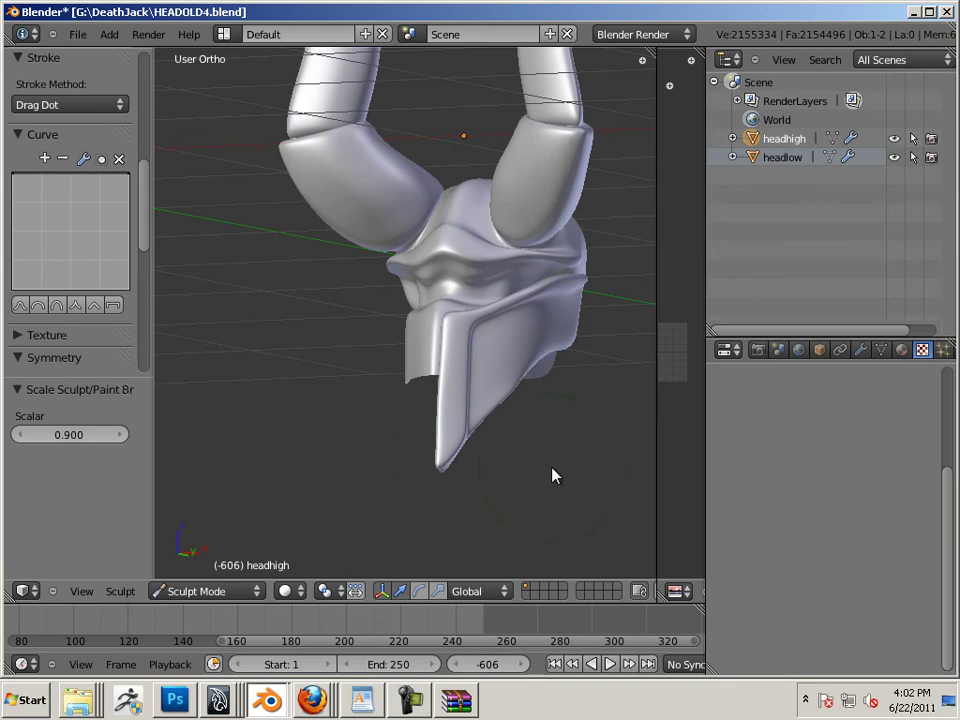
pyautogui.press(']')
pyautogui.scroll(3, 517, 442)
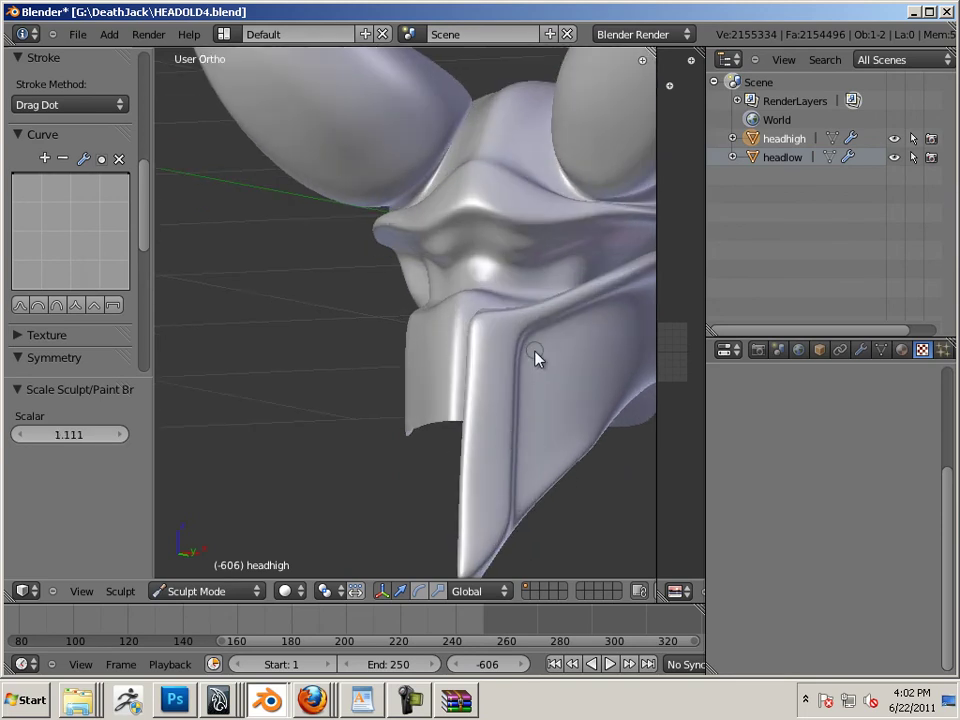
pyautogui.click(558, 414)
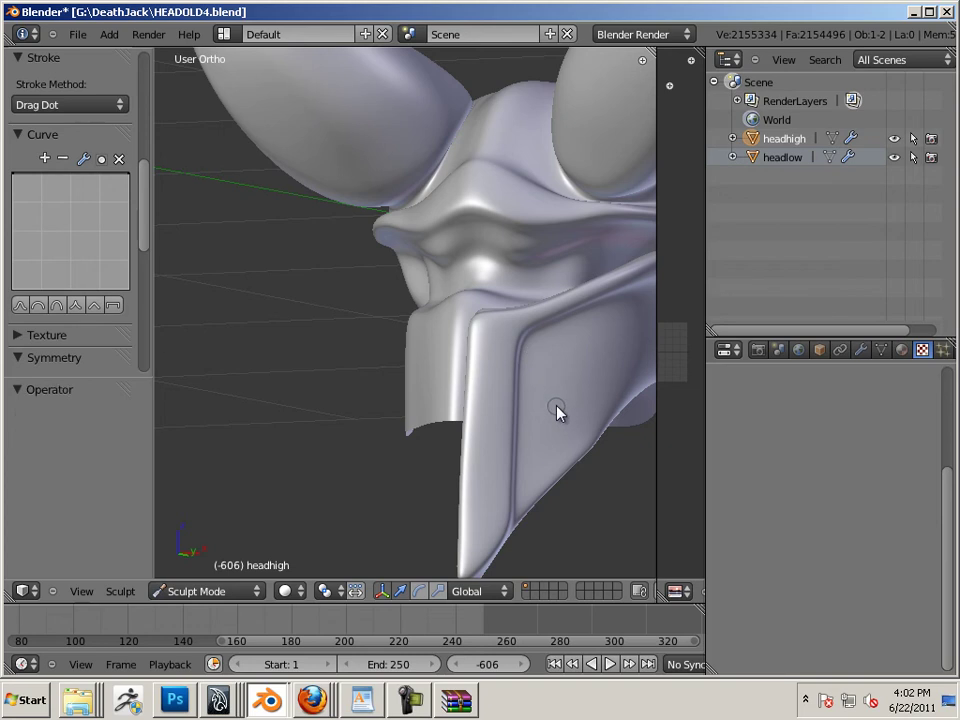
pyautogui.press(']')
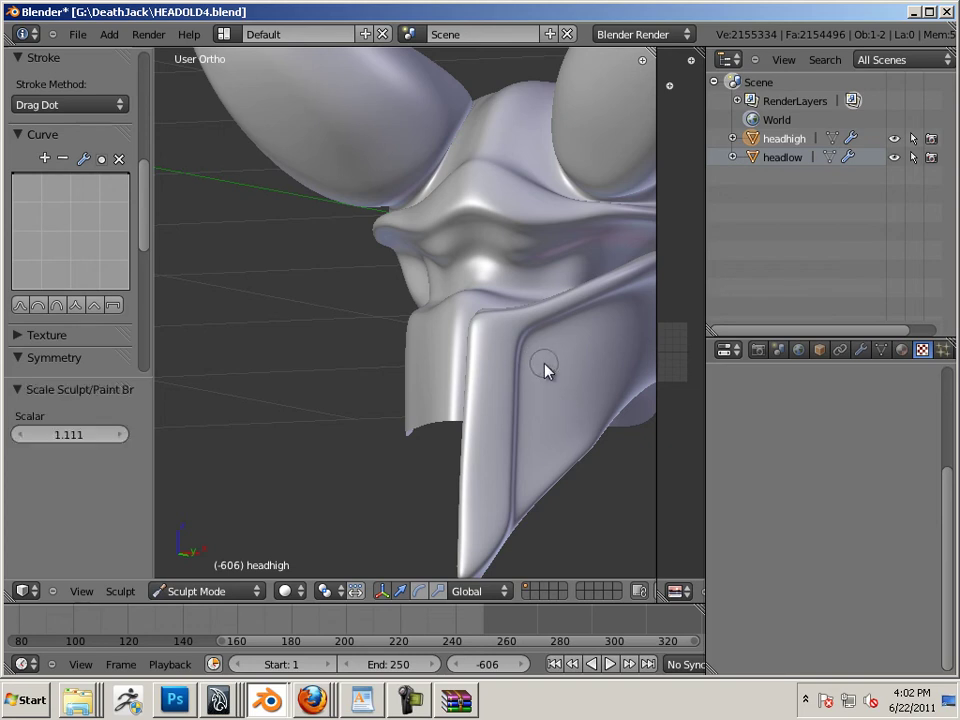
pyautogui.scroll(6, 600, 490)
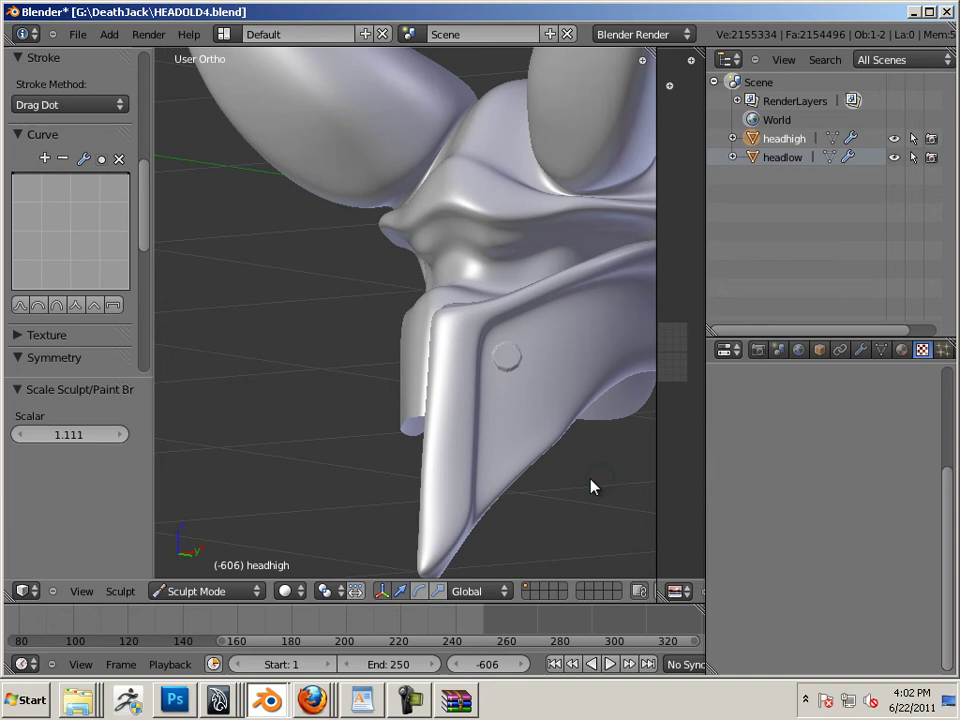
pyautogui.scroll(4, 410, 424)
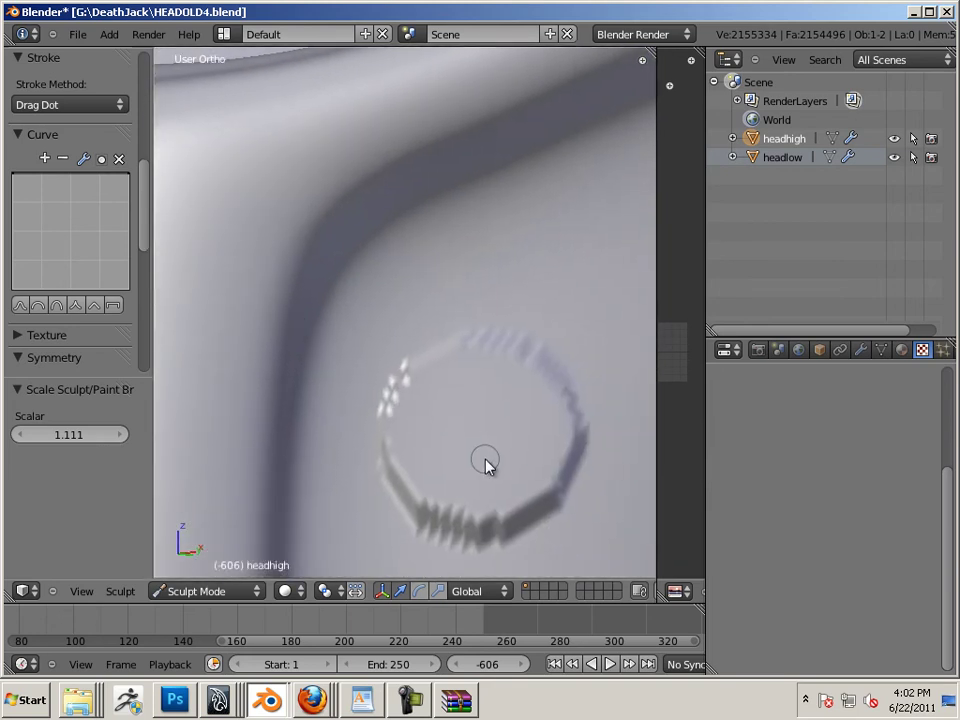
pyautogui.hotkey('ctrl', 'z')
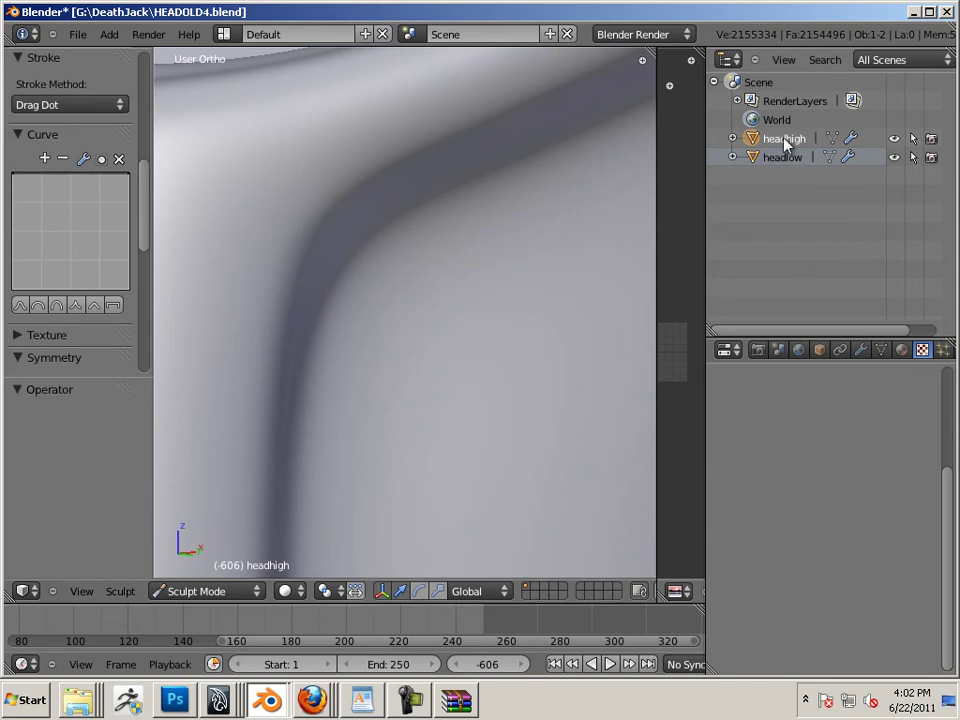
# Set the Multires preview level to 6, then test a larger Drag Dot stamp and undo it.
pyautogui.click(861, 350)
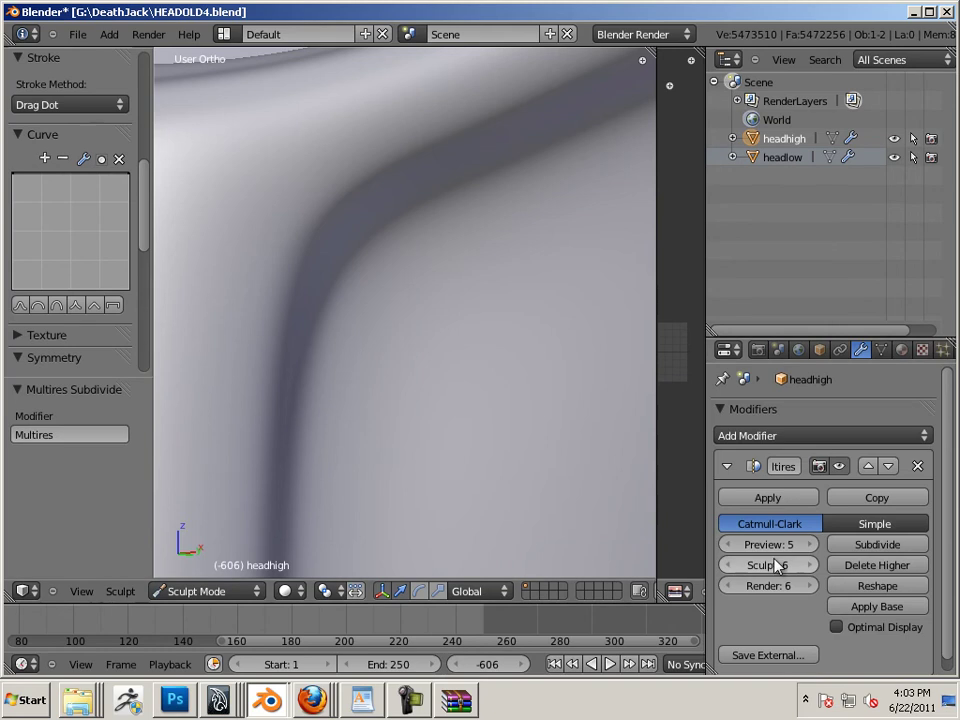
pyautogui.click(812, 545)
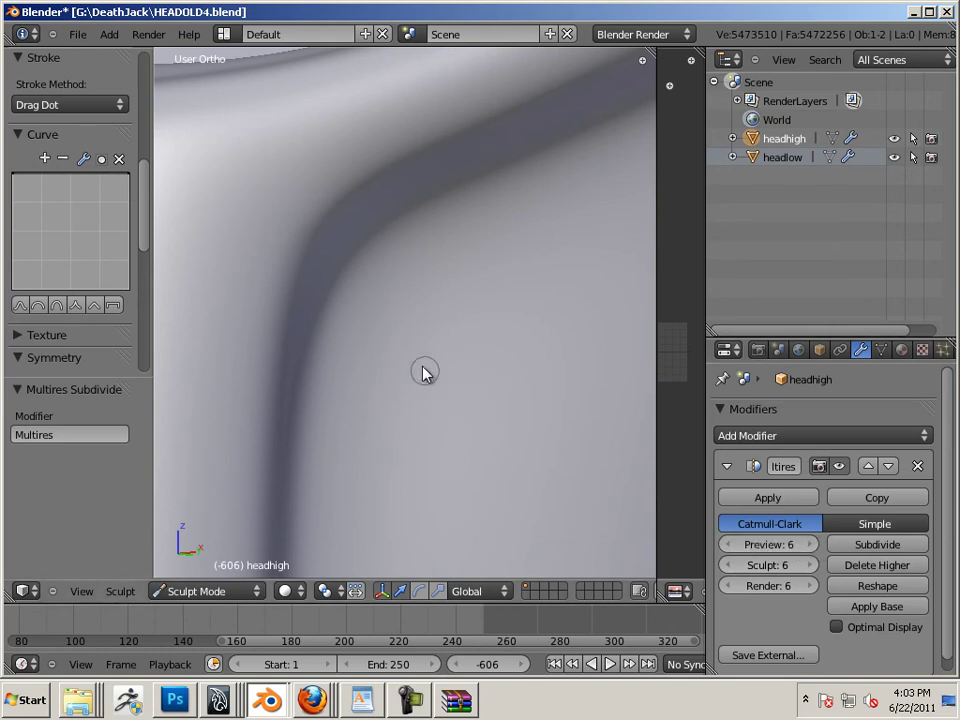
pyautogui.press(']')
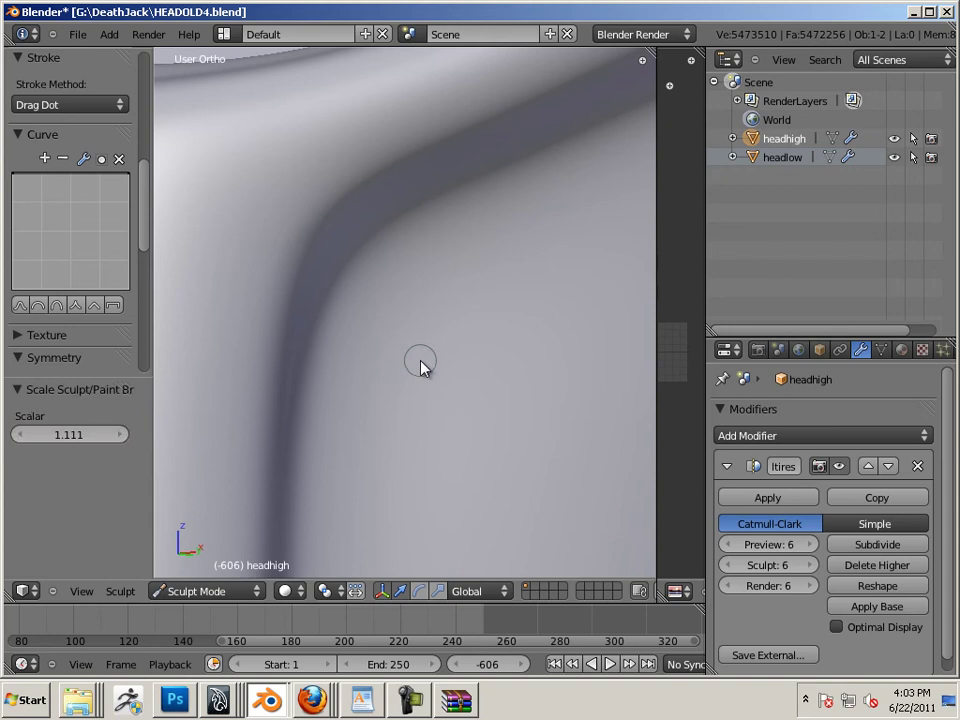
pyautogui.press(']')
pyautogui.press(']')
pyautogui.press(']')
pyautogui.press(']')
pyautogui.press(']')
pyautogui.press(']')
pyautogui.press(']')
pyautogui.press(']')
pyautogui.moveTo(420, 368); pyautogui.dragTo(405, 385)
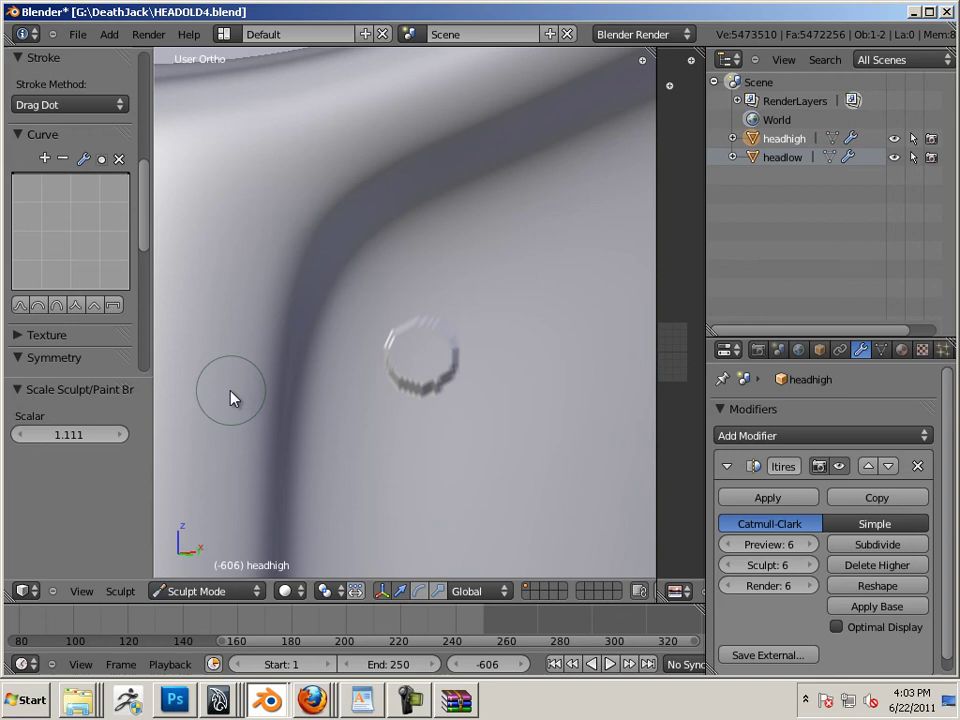
pyautogui.hotkey('ctrl', 'z')
pyautogui.moveTo(139, 236)
pyautogui.mouseDown()
pyautogui.moveTo(145, 140)
pyautogui.moveTo(126, 94)
pyautogui.moveTo(118, 165)
pyautogui.mouseUp()
# Switch the stroke method to Dots and test-stamp the visor, undoing it.
pyautogui.click(86, 234)
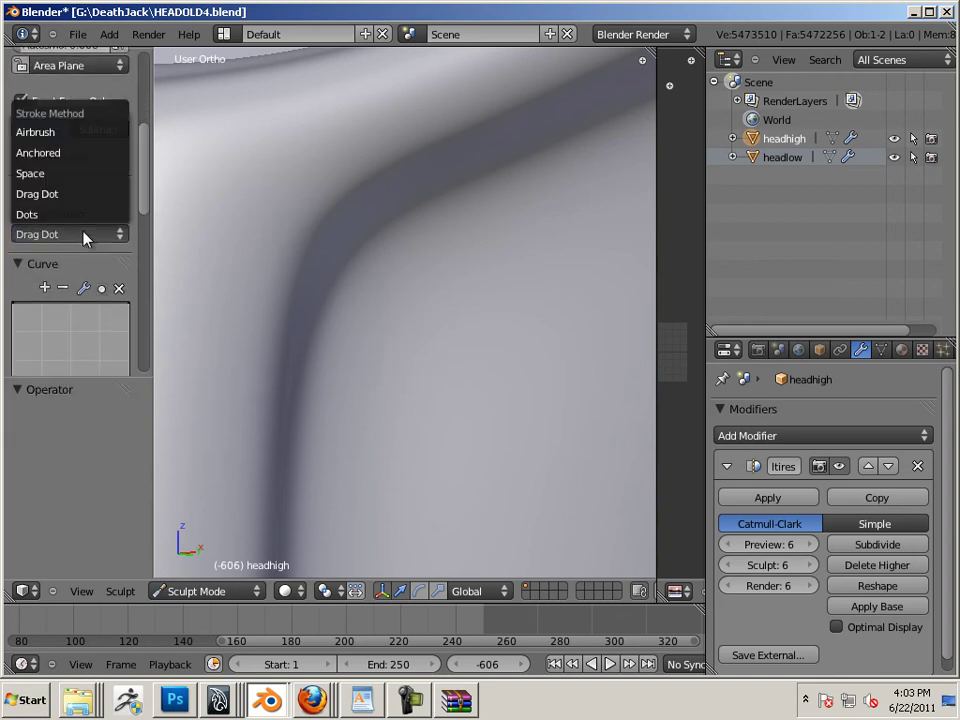
pyautogui.click(86, 232)
pyautogui.click(86, 234)
pyautogui.click(62, 216)
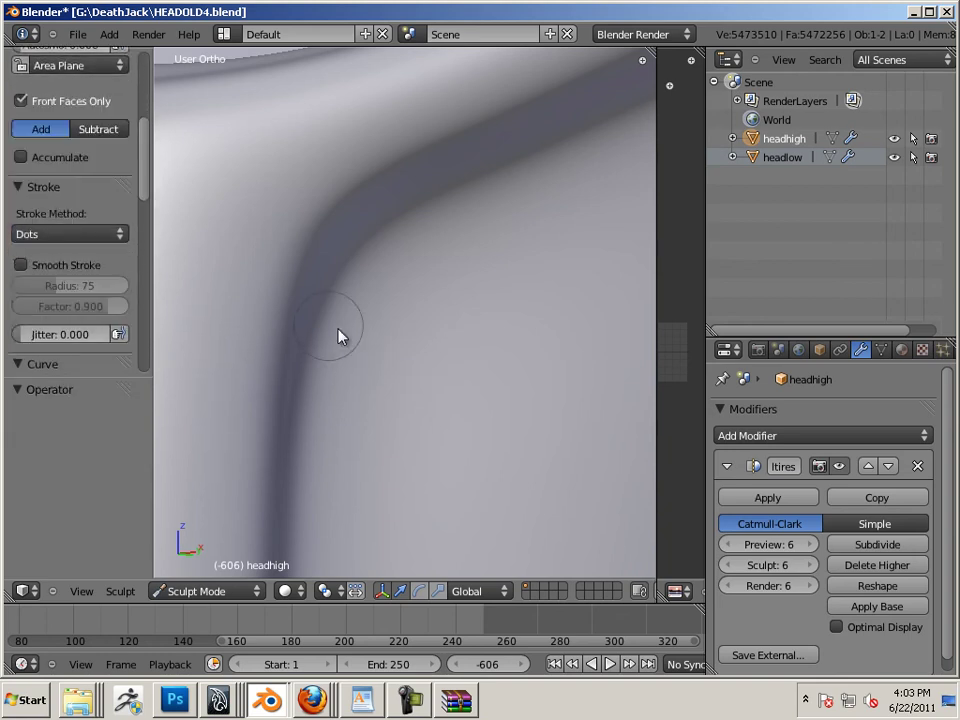
pyautogui.click(405, 356)
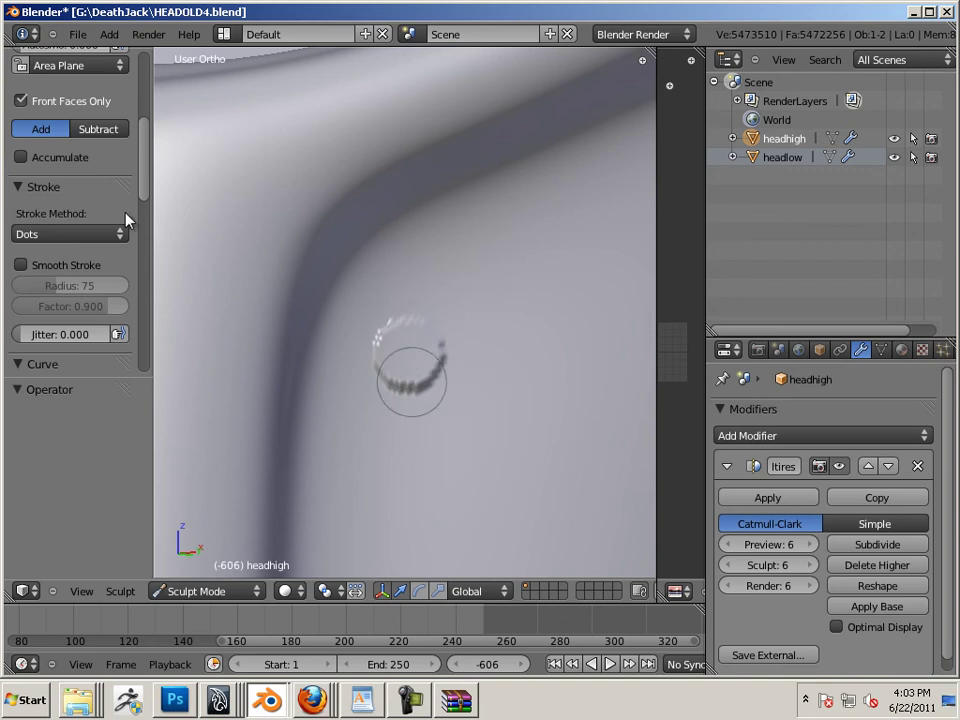
pyautogui.hotkey('ctrl', 'z')
# Enlarge the brush radius to 61 with test stamps, undoing them.
pyautogui.scroll(5, 139, 185)
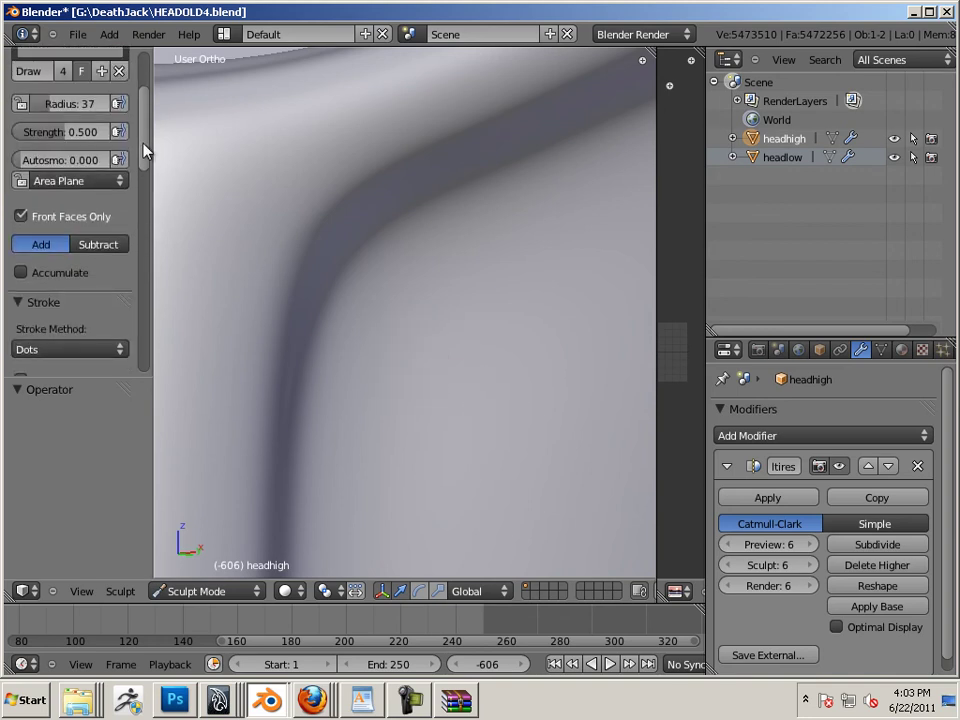
pyautogui.scroll(3, 143, 152)
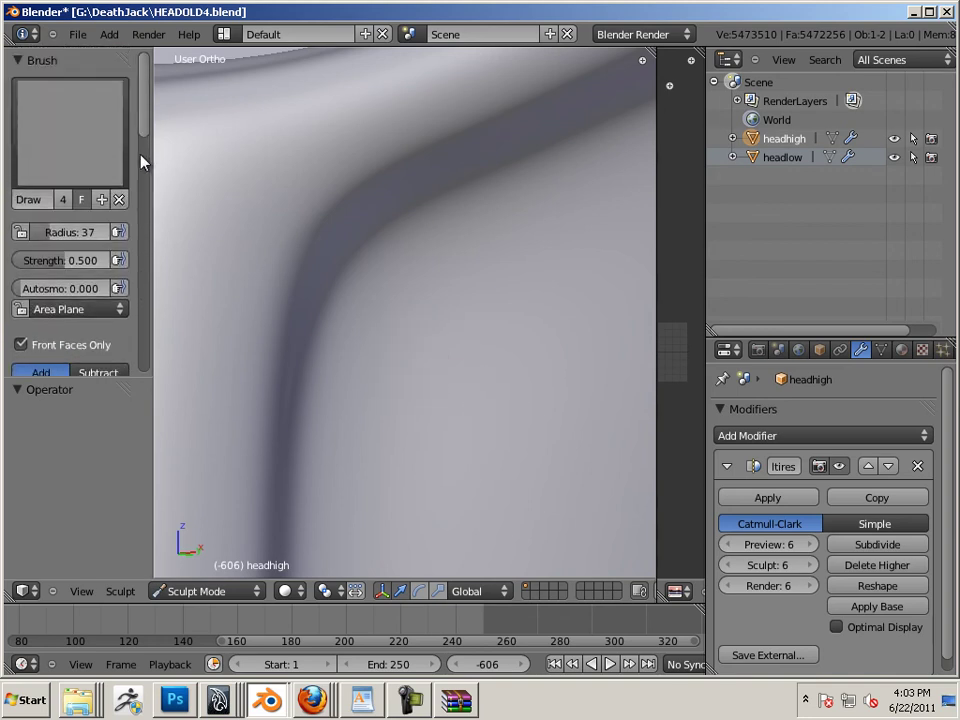
pyautogui.press(']')
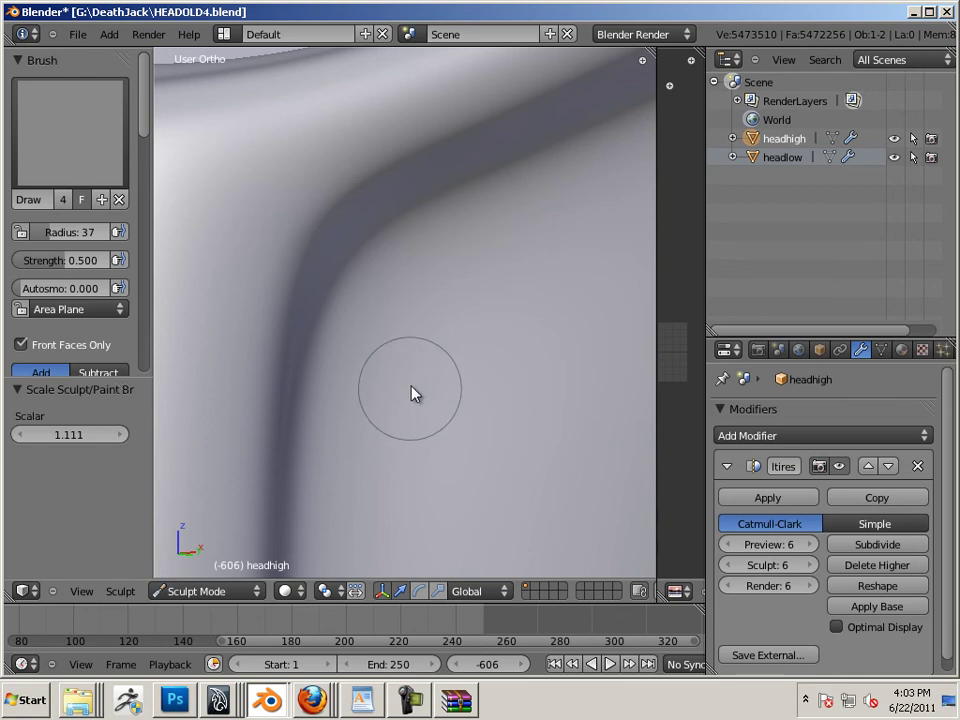
pyautogui.click(412, 390)
pyautogui.press(']')
pyautogui.press(']')
pyautogui.press(']')
pyautogui.press(']')
pyautogui.press(']')
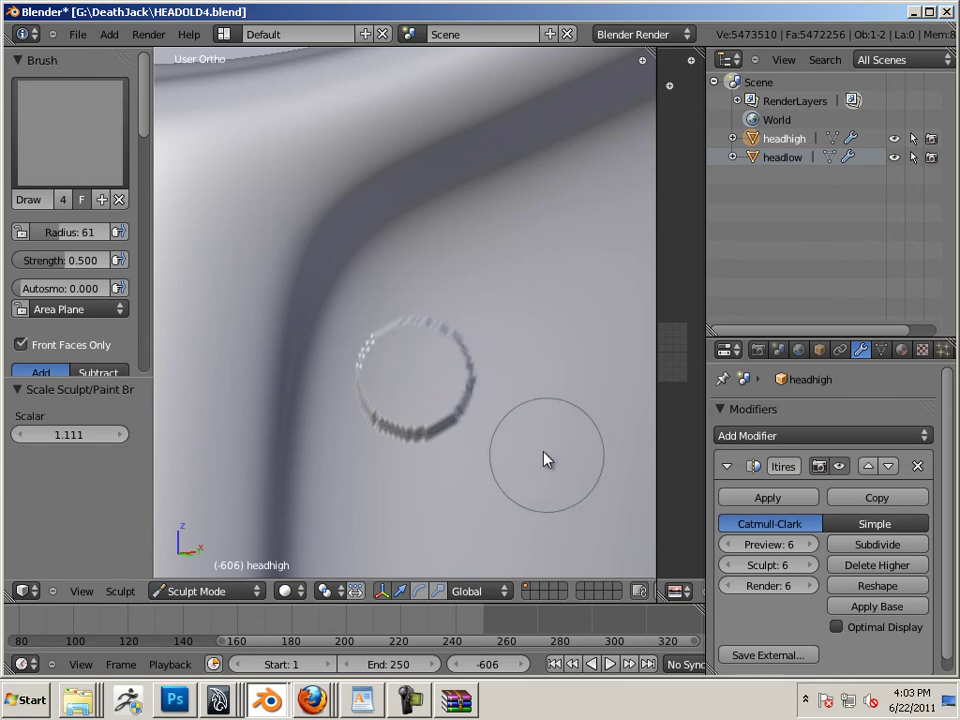
pyautogui.scroll(-4, 545, 459)
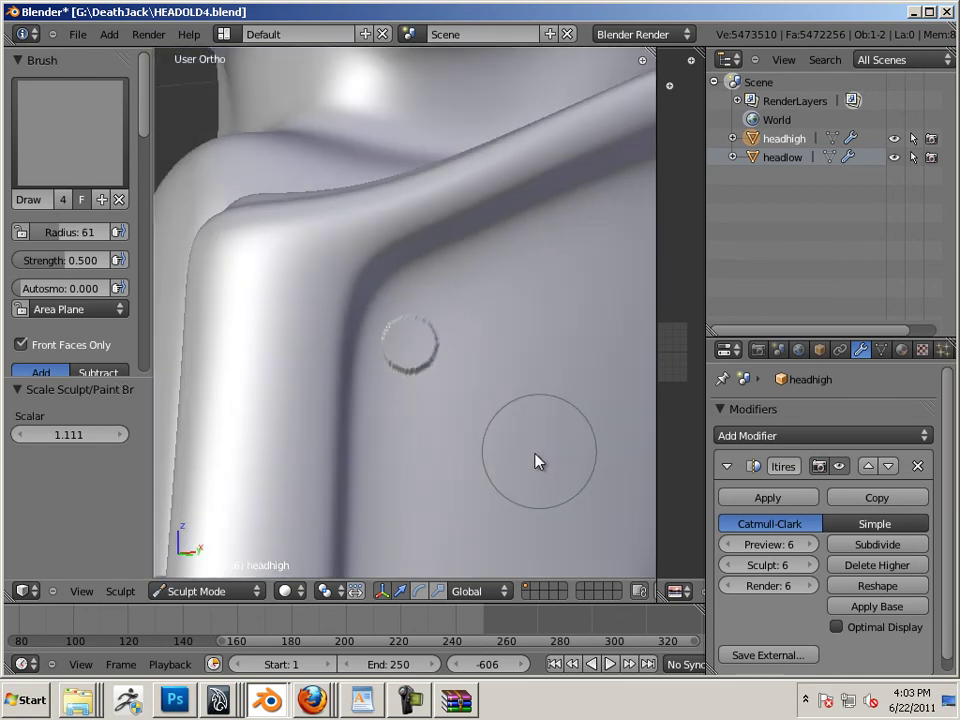
pyautogui.hotkey('ctrl', 'z')
# Raise brush strength to about 0.767, test a stamp and undo it.
pyautogui.moveTo(71, 264); pyautogui.dragTo(95, 261)
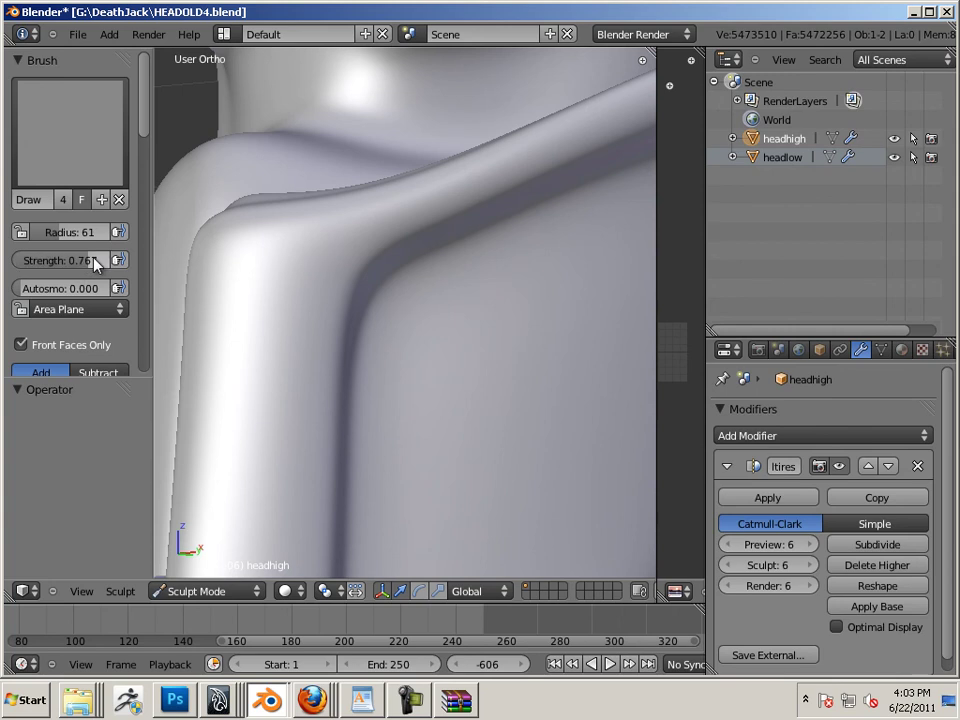
pyautogui.click(438, 346)
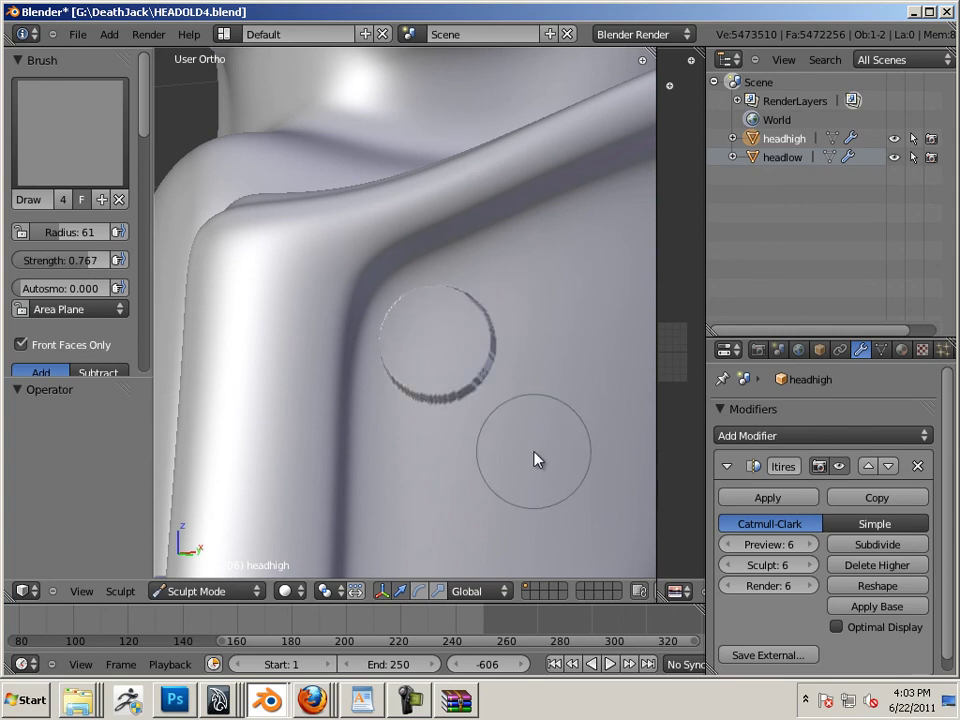
pyautogui.hotkey('ctrl', 'z')
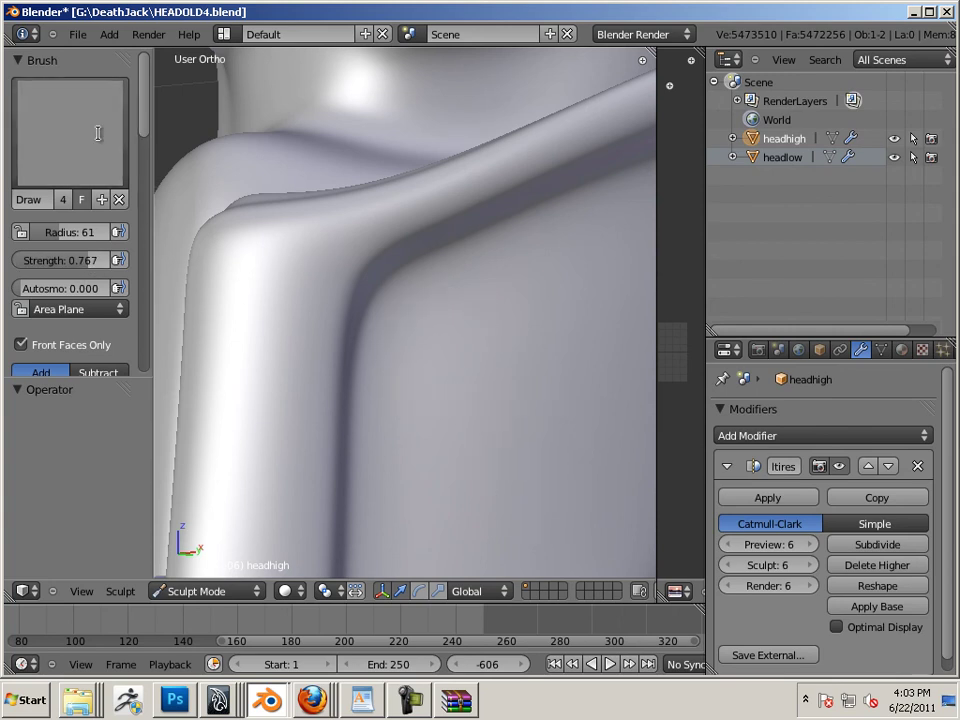
pyautogui.click(98, 133)
pyautogui.moveTo(141, 124)
pyautogui.mouseDown()
pyautogui.moveTo(125, 337)
pyautogui.moveTo(128, 174)
pyautogui.moveTo(144, 116)
pyautogui.moveTo(126, 253)
pyautogui.moveTo(31, 261)
pyautogui.mouseUp()
# Assign the hexagon texture to the brush, test an oversized stamp and undo it.
pyautogui.click(55, 256)
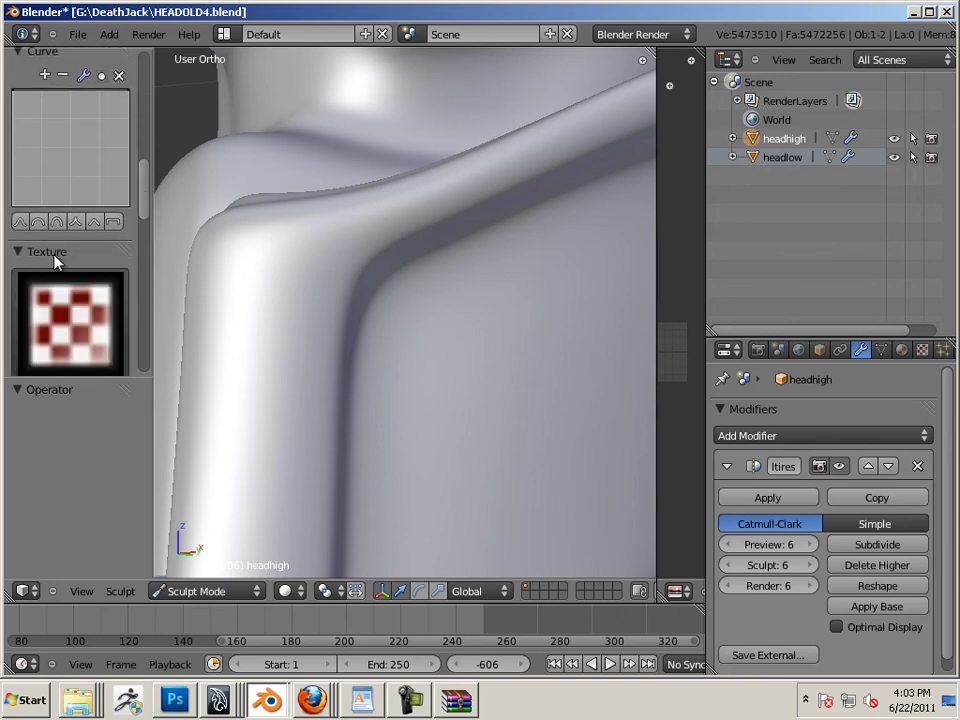
pyautogui.scroll(-3, 60, 262)
pyautogui.click(75, 261)
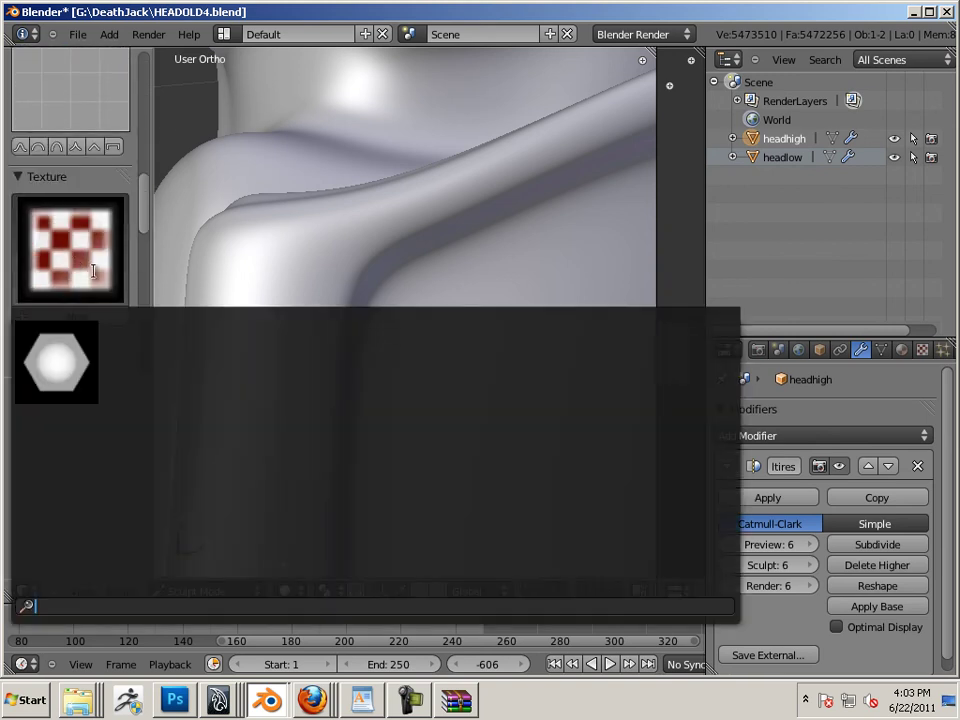
pyautogui.click(62, 373)
pyautogui.click(457, 366)
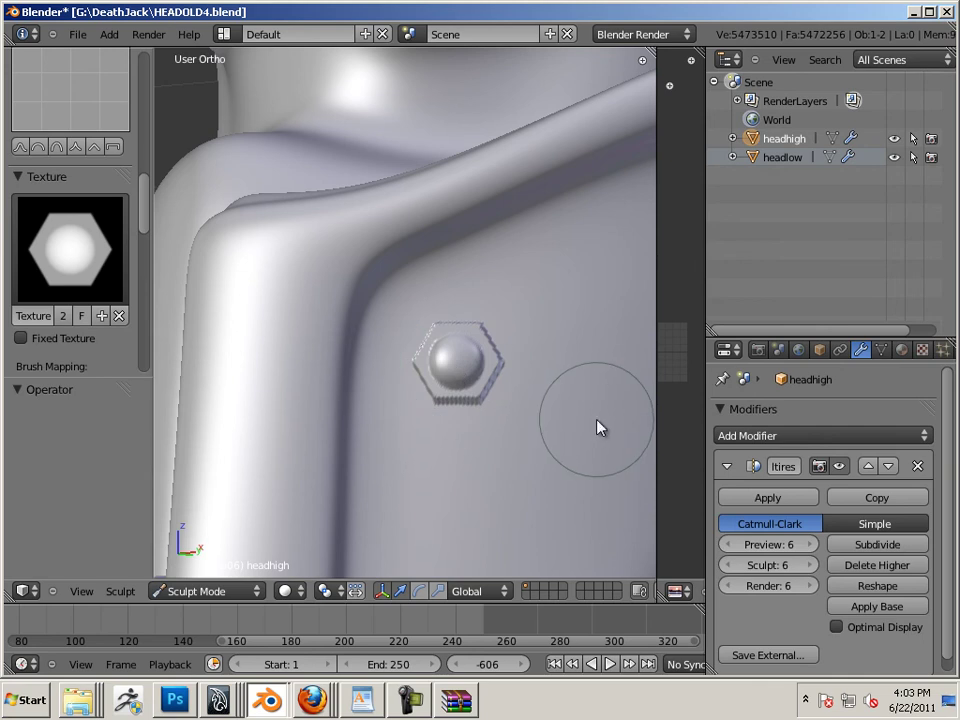
pyautogui.scroll(-4, 597, 428)
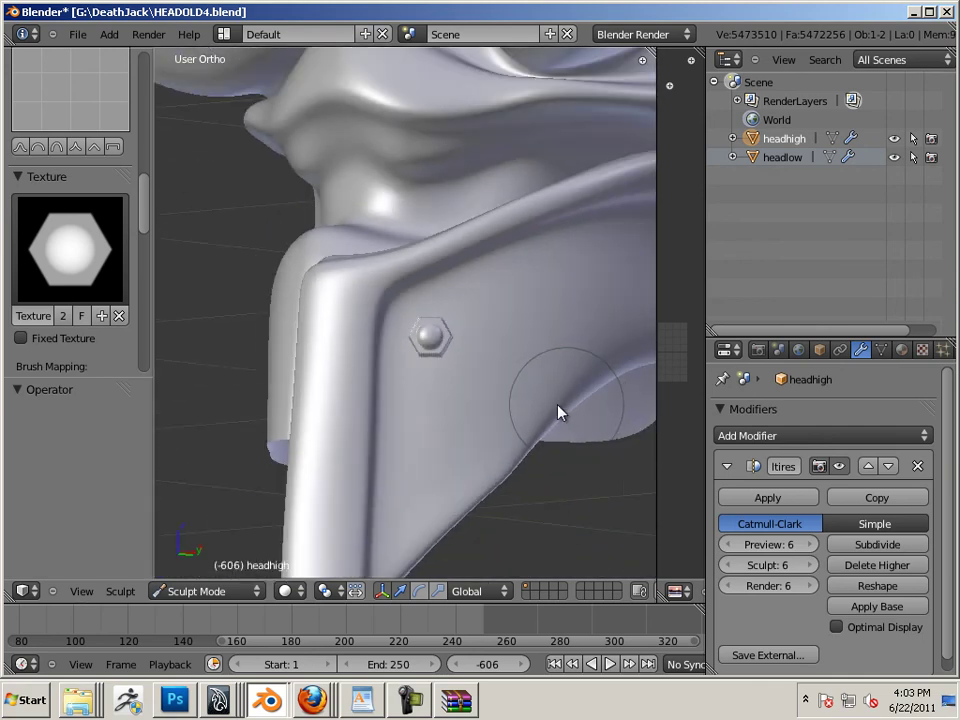
pyautogui.hotkey('ctrl', 'z')
# Shrink the brush and try smaller hex bolt stamps on the visor edge, undoing them.
pyautogui.press('[')
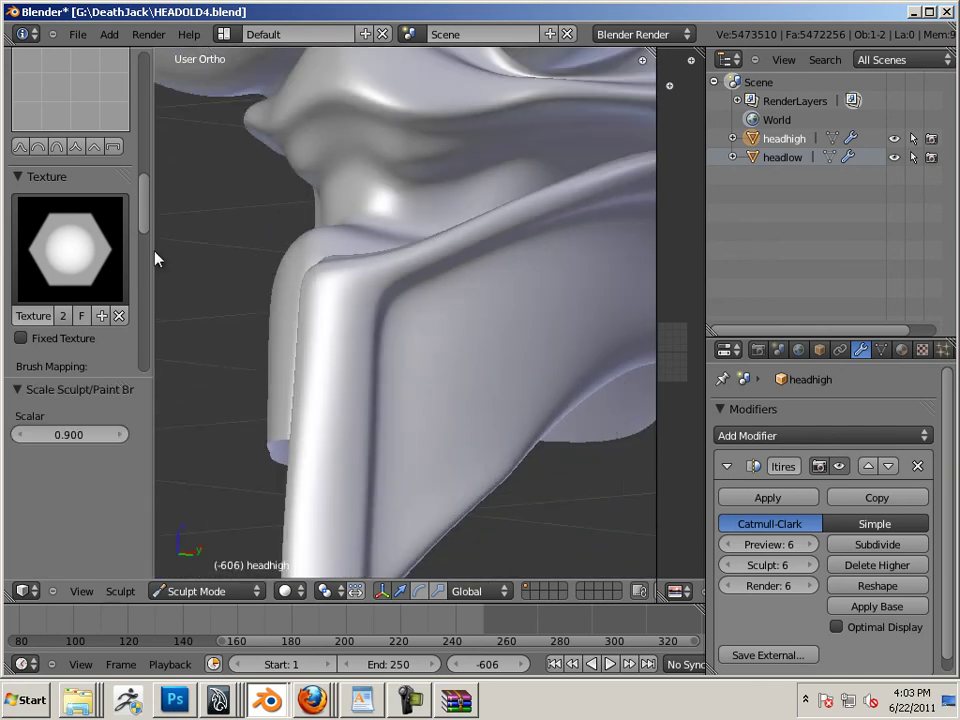
pyautogui.press('[')
pyautogui.press('[')
pyautogui.press('[')
pyautogui.press('[')
pyautogui.click(416, 328)
pyautogui.press('KP_2')
pyautogui.press('KP_2')
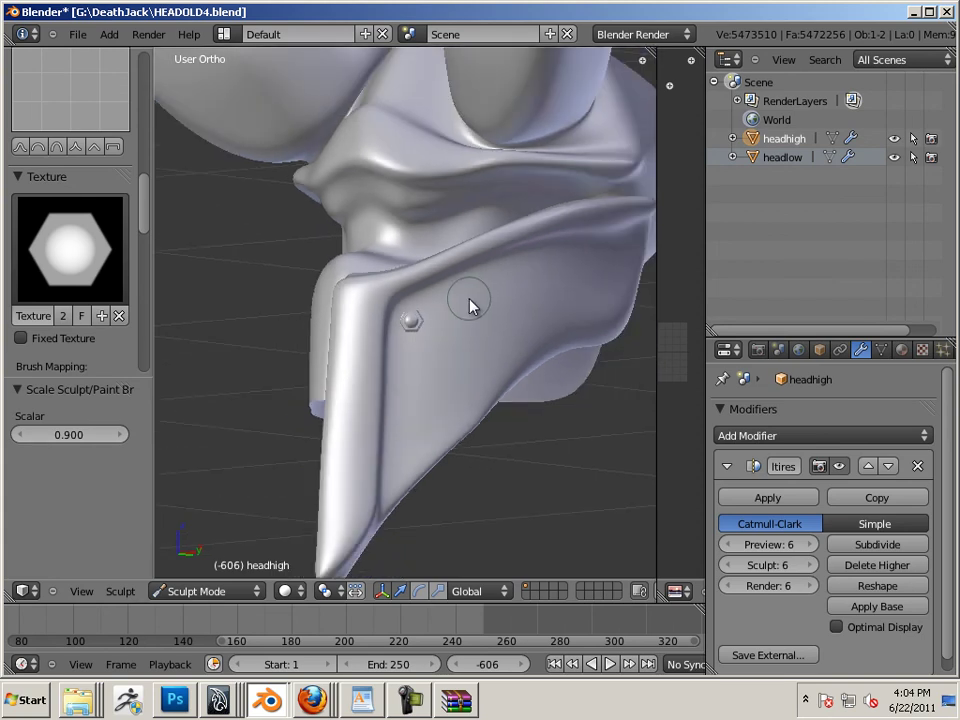
pyautogui.click(466, 296)
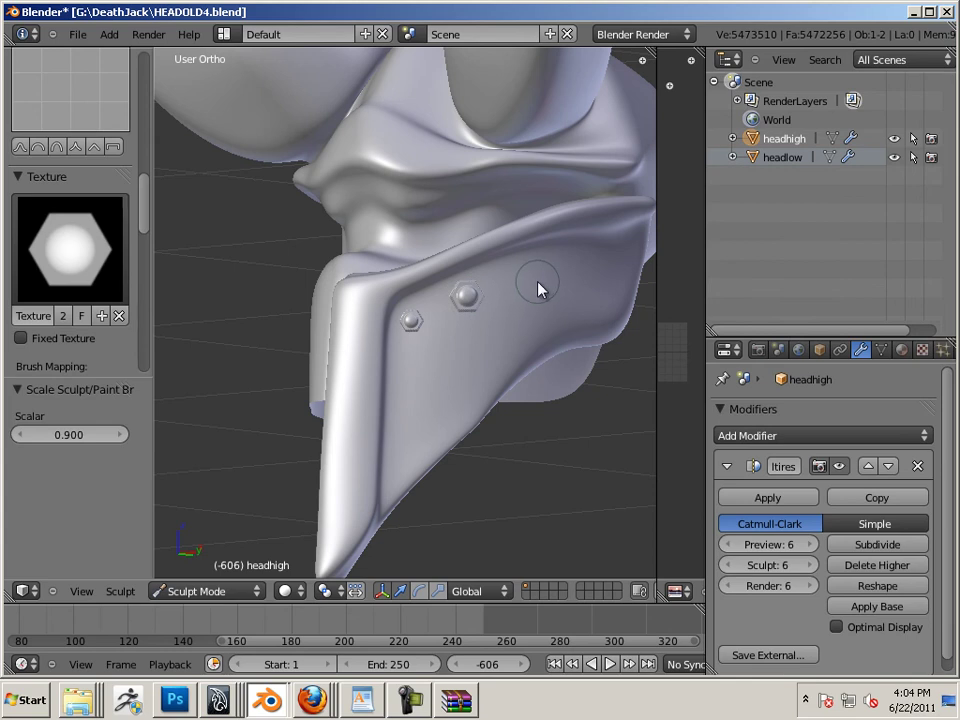
pyautogui.hotkey('ctrl', 'z')
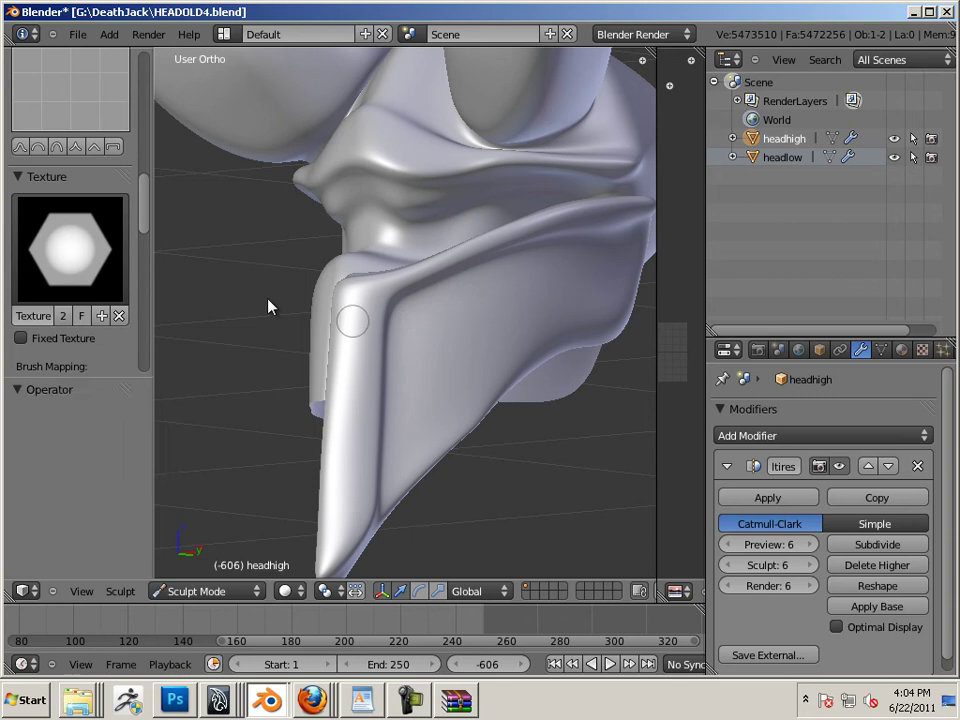
pyautogui.scroll(5, 77, 225)
# Set the brush Stroke Method to Drag Dot.
pyautogui.scroll(2, 103, 228)
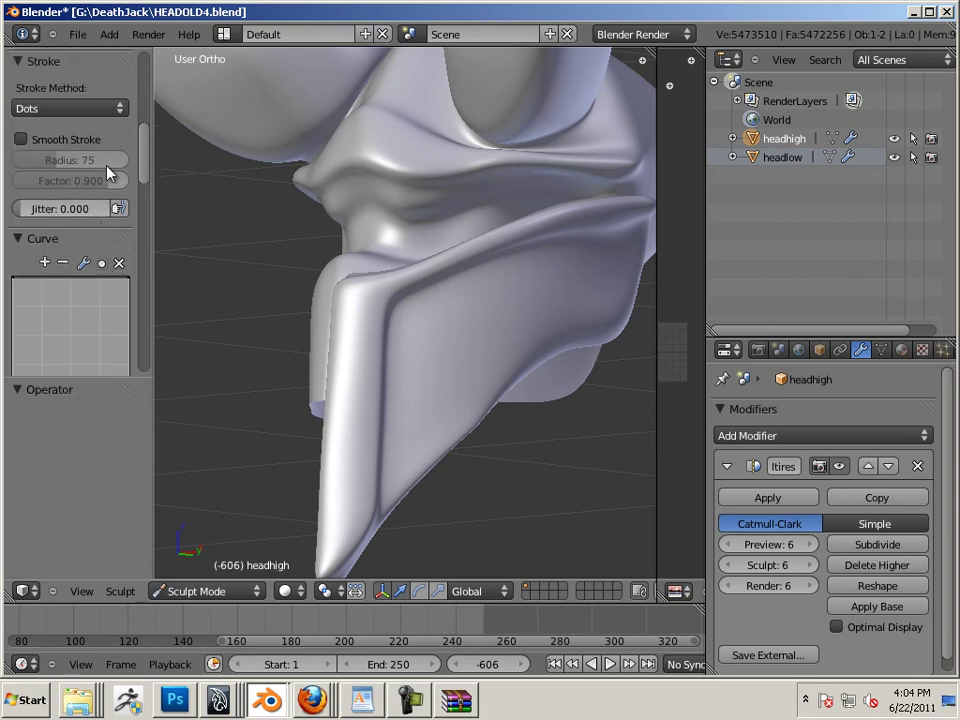
pyautogui.click(100, 108)
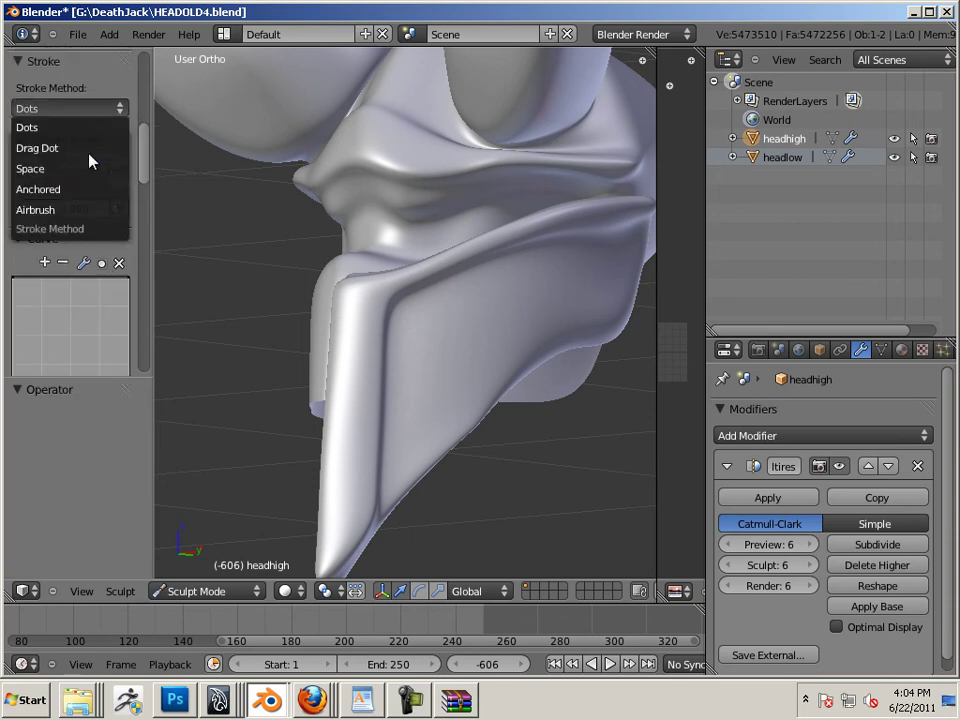
pyautogui.click(88, 150)
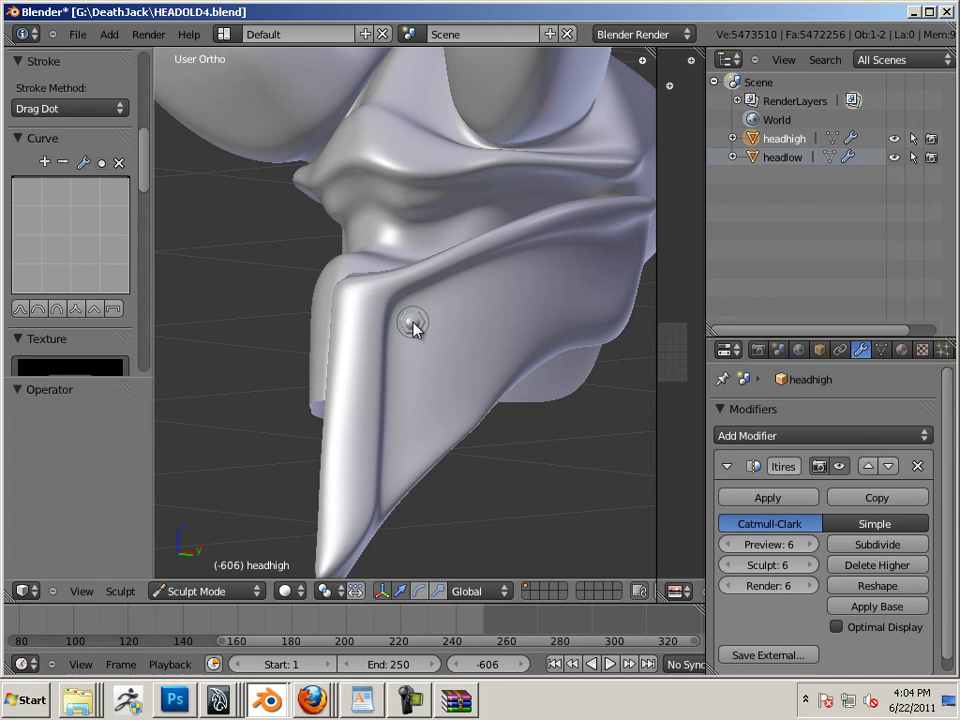
# Stamp hex-nut bolts along the visor's top edge and undo the lower trial bolt.
pyautogui.moveTo(415, 326); pyautogui.dragTo(409, 322)
pyautogui.moveTo(462, 302)
pyautogui.mouseDown()
pyautogui.moveTo(521, 273)
pyautogui.moveTo(628, 268)
pyautogui.mouseUp()
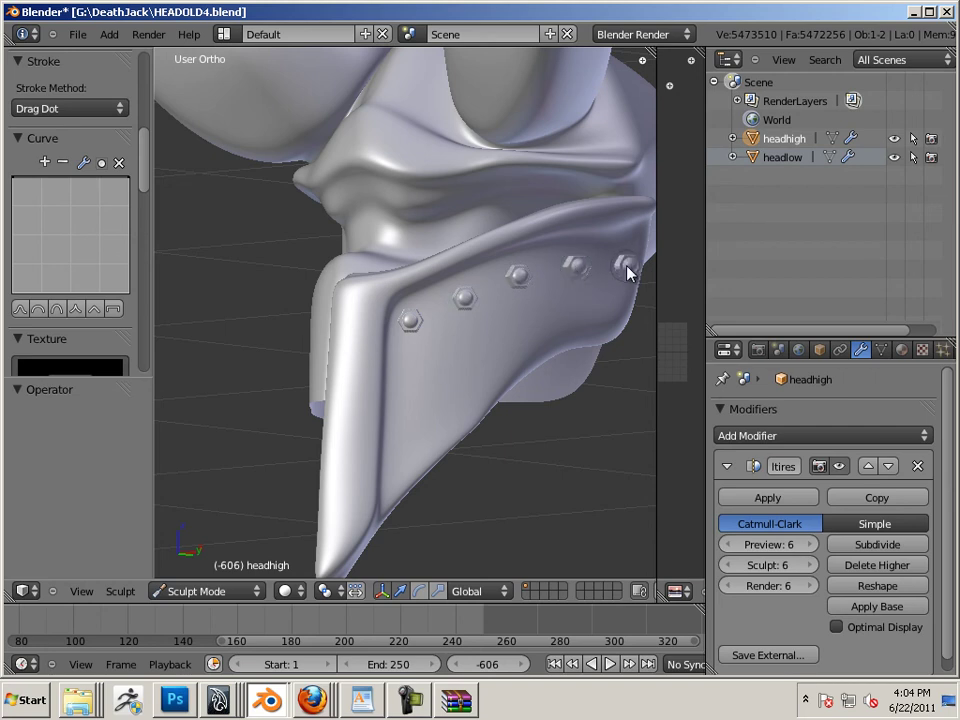
pyautogui.moveTo(410, 372); pyautogui.dragTo(410, 395)
pyautogui.moveTo(441, 527)
pyautogui.mouseDown(button='middle')
pyautogui.moveTo(527, 527)
pyautogui.moveTo(498, 528)
pyautogui.moveTo(381, 409)
pyautogui.mouseUp(button='middle')
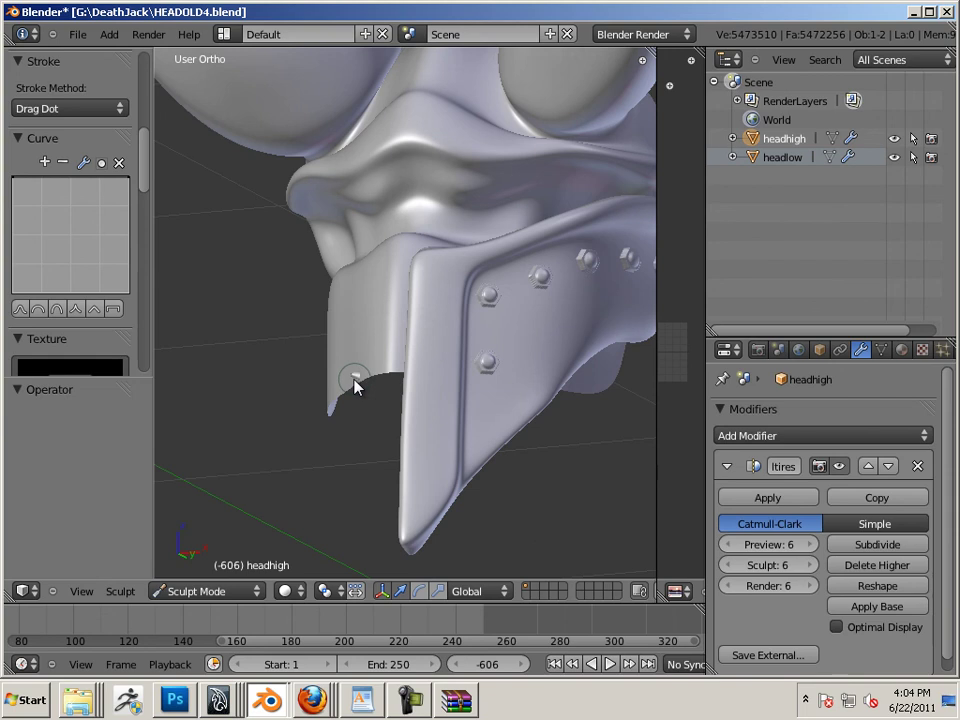
pyautogui.hotkey('ctrl', 'z')
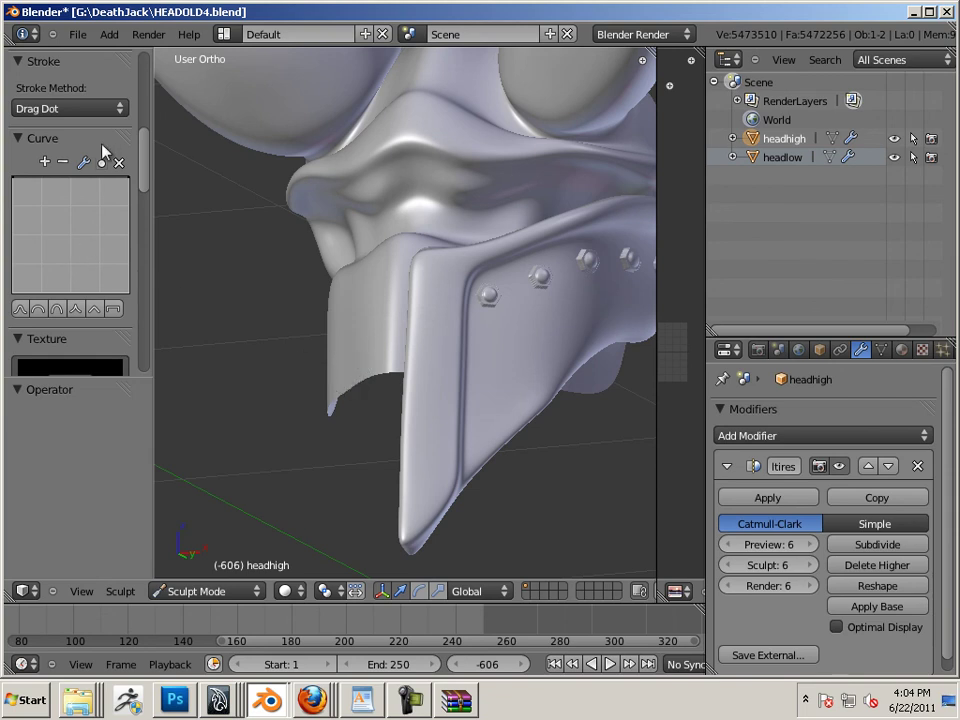
# Disable Mirror X symmetry and stamp two bolts down the visor beak's front edge.
pyautogui.scroll(1, 78, 110)
pyautogui.scroll(-10, 100, 176)
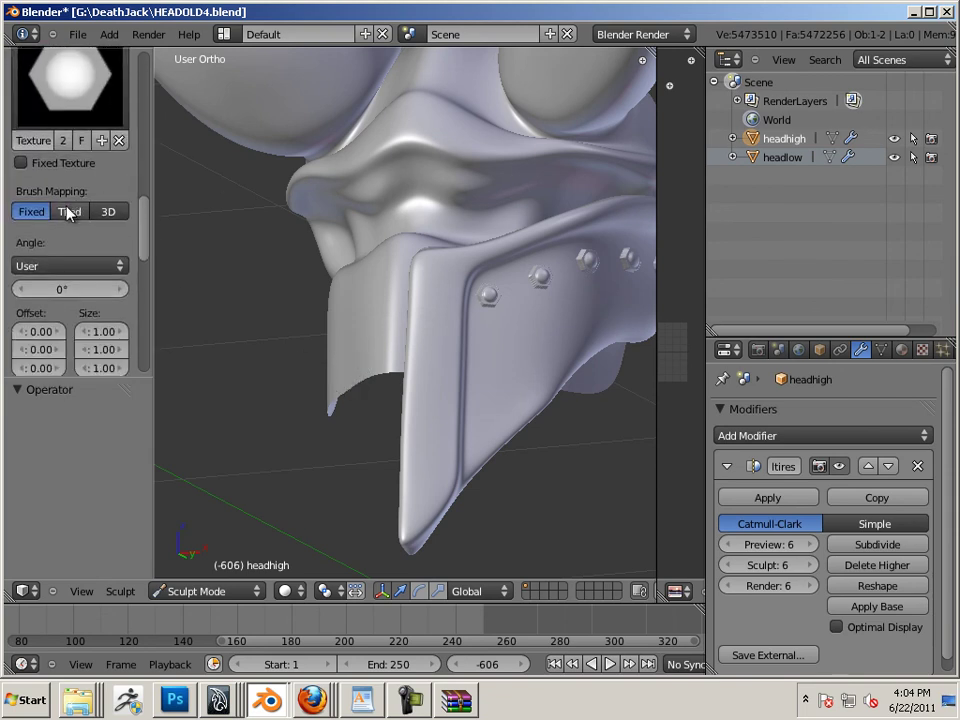
pyautogui.scroll(-6, 68, 213)
pyautogui.click(20, 306)
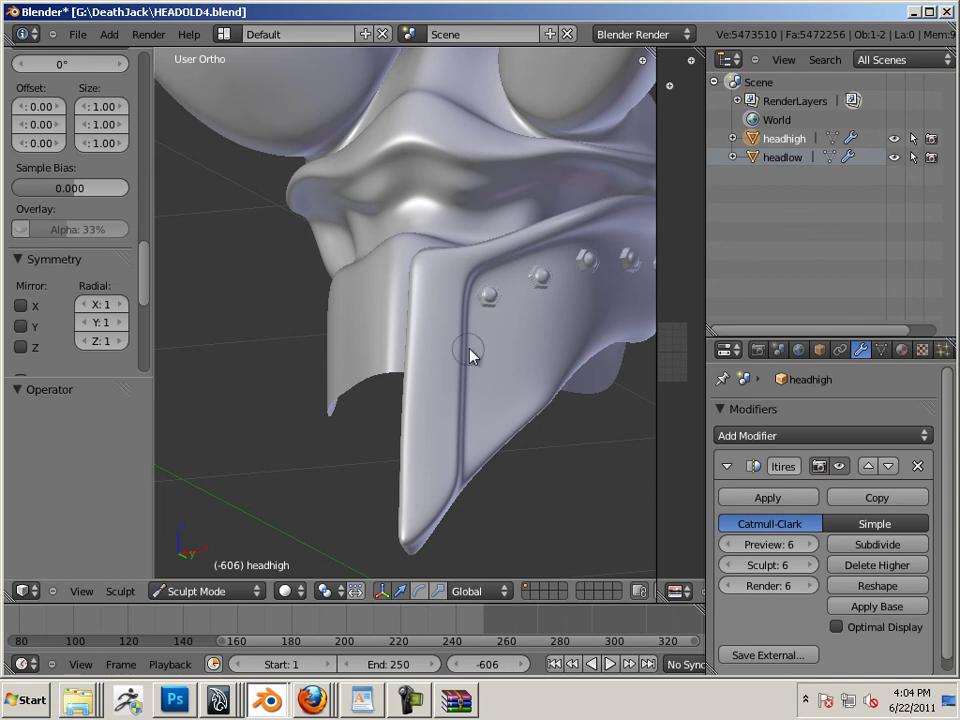
pyautogui.moveTo(490, 342); pyautogui.dragTo(489, 356)
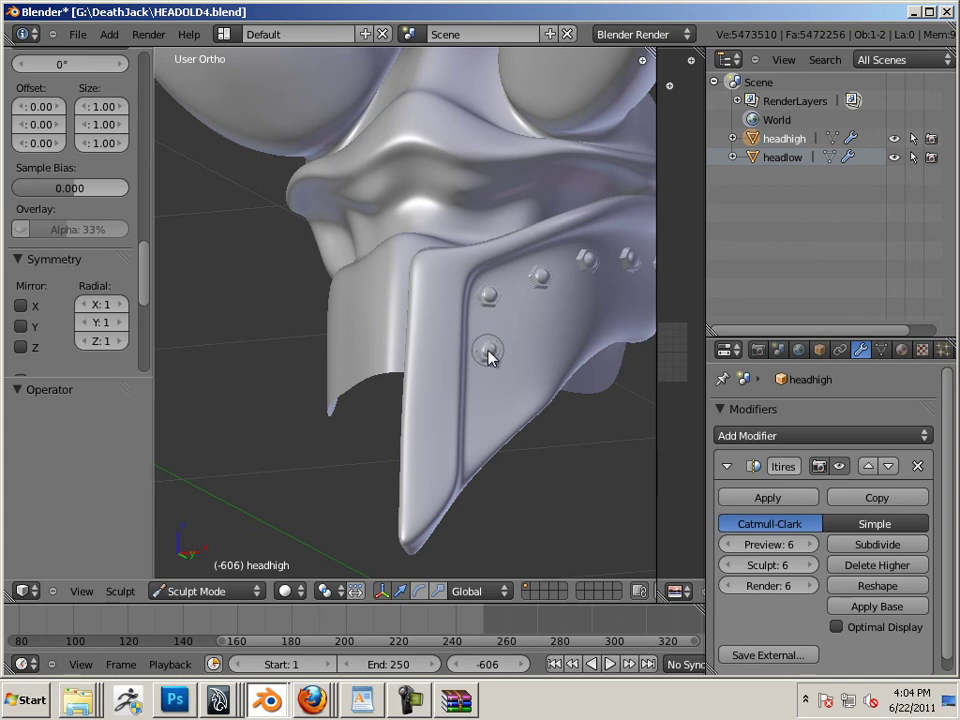
pyautogui.moveTo(481, 422); pyautogui.dragTo(487, 424)
# Zoom and orbit both horned heads to frame the forehead front-on.
pyautogui.scroll(-5, 512, 409)
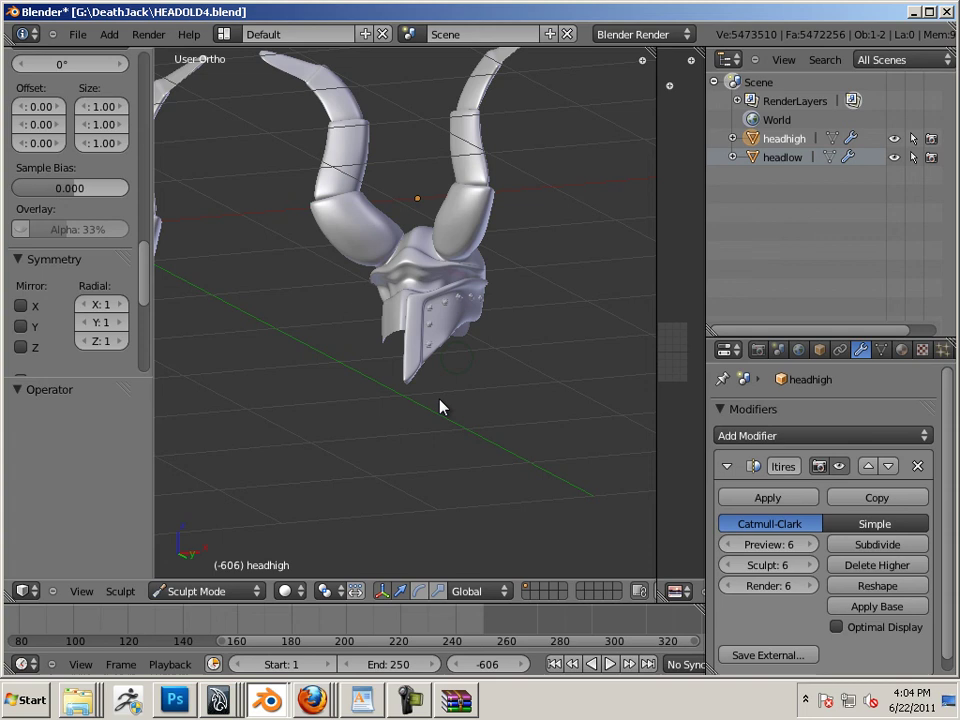
pyautogui.moveTo(432, 418); pyautogui.dragTo(499, 399, button='middle')
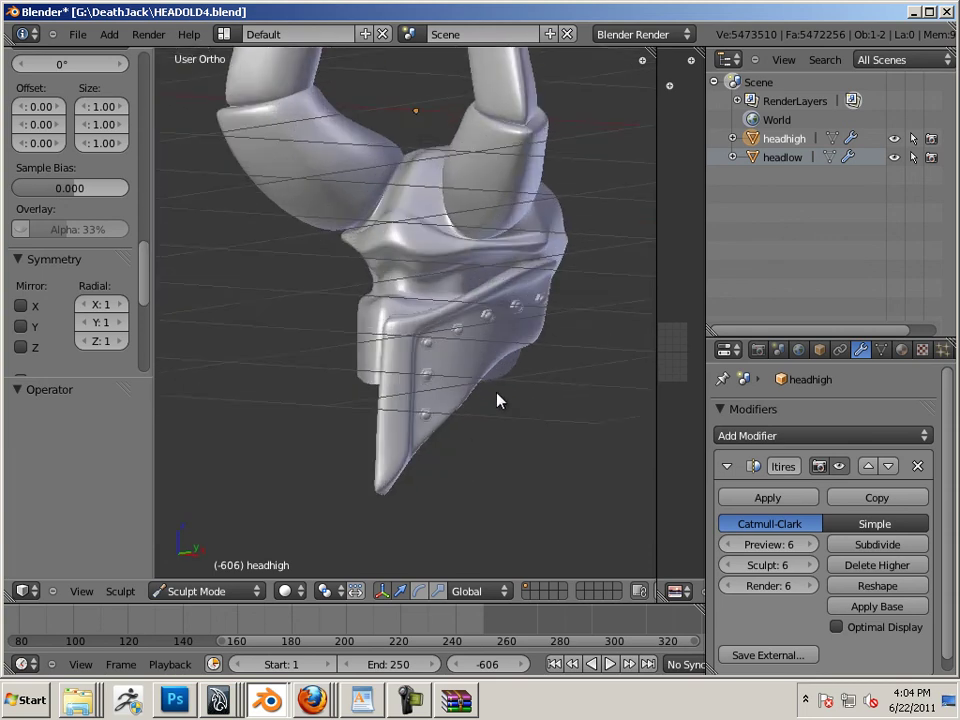
pyautogui.scroll(-5, 400, 350)
pyautogui.moveTo(278, 298); pyautogui.dragTo(433, 320, button='middle')
pyautogui.scroll(8, 432, 320)
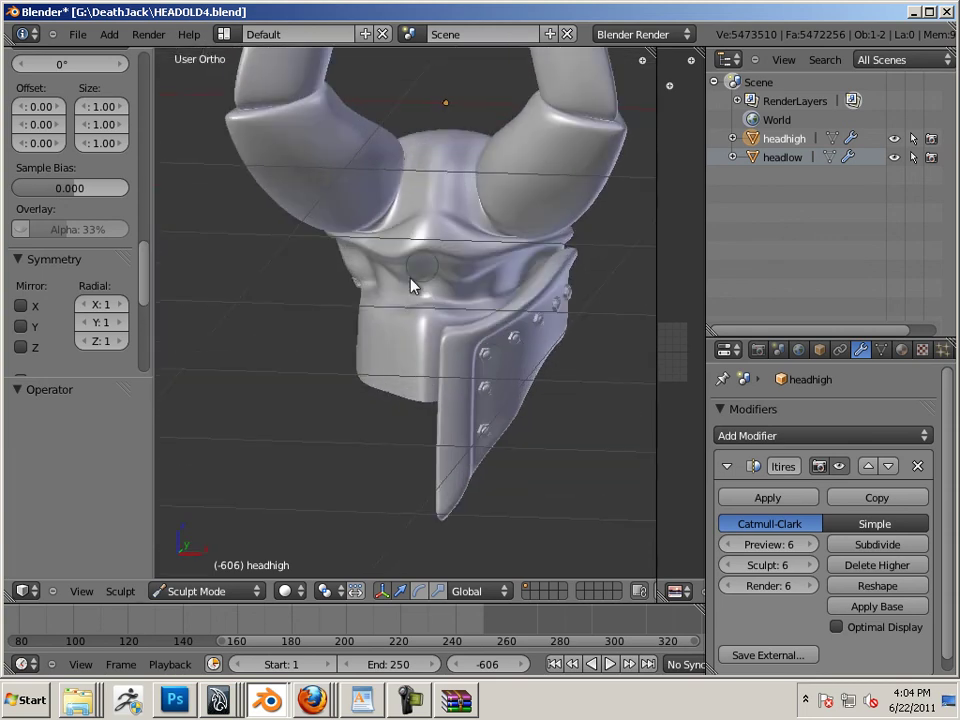
pyautogui.scroll(6, 381, 375)
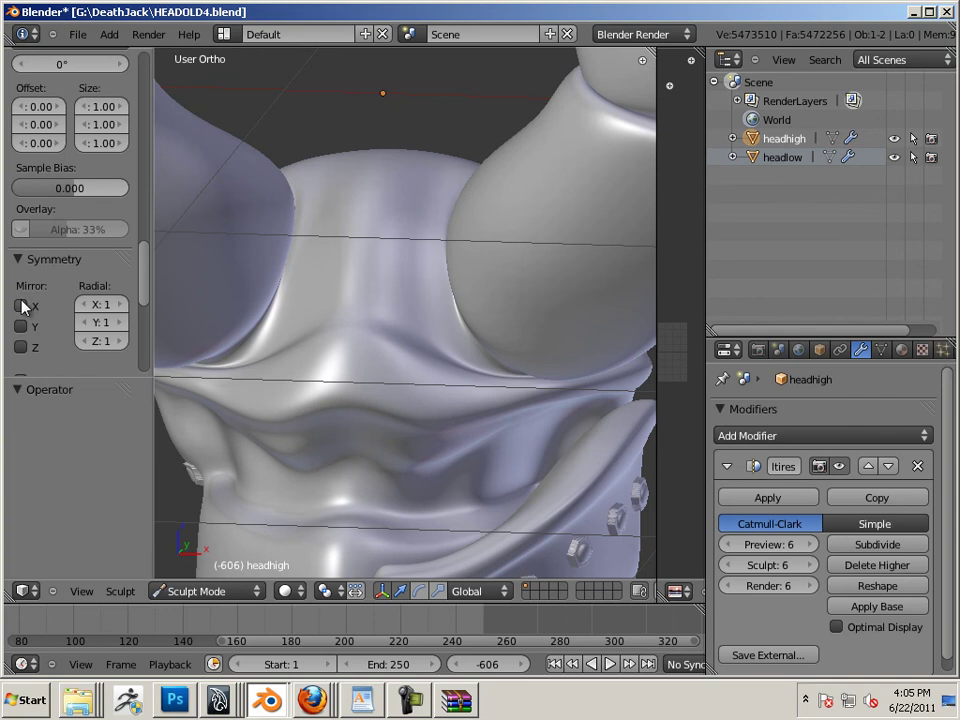
# Re-enable Mirror X, try mirrored bolts on the forehead, then undo them all.
pyautogui.click(21, 305)
pyautogui.click(406, 311)
pyautogui.hotkey('ctrl', 'z')
pyautogui.click(431, 321)
pyautogui.moveTo(306, 298); pyautogui.dragTo(360, 287, button='middle')
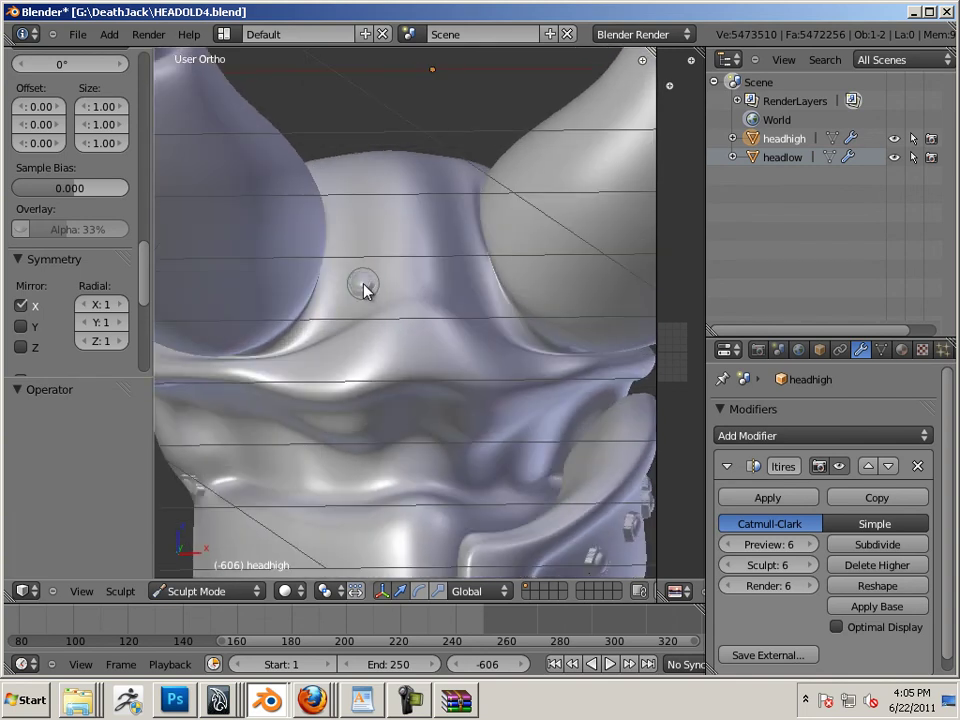
pyautogui.click(364, 289)
pyautogui.moveTo(466, 323); pyautogui.dragTo(430, 313, button='middle')
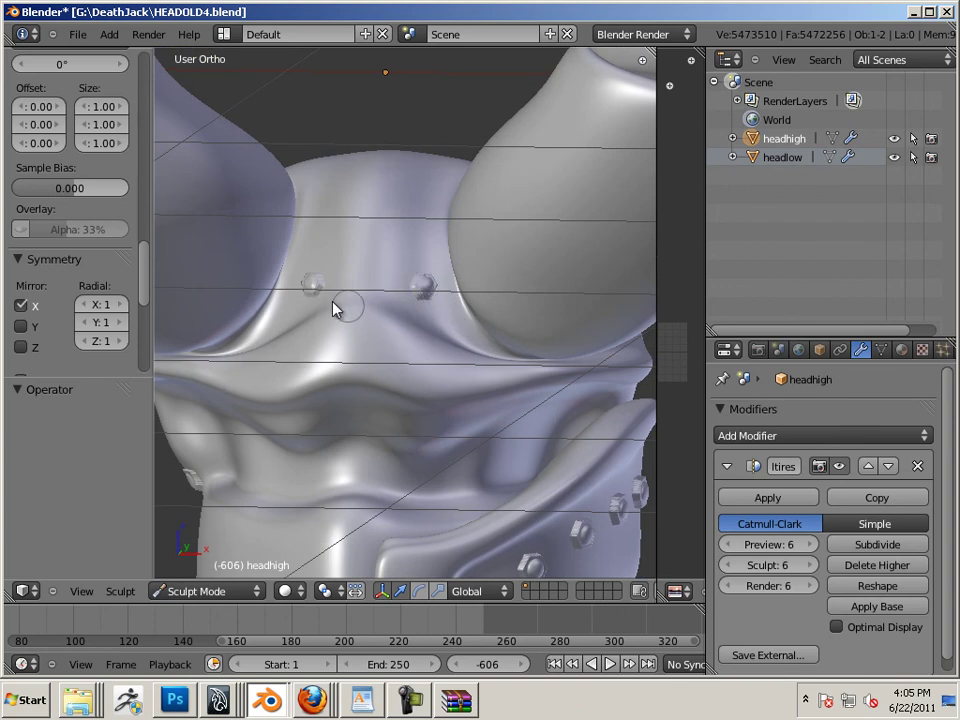
pyautogui.hotkey('ctrl', 'z')
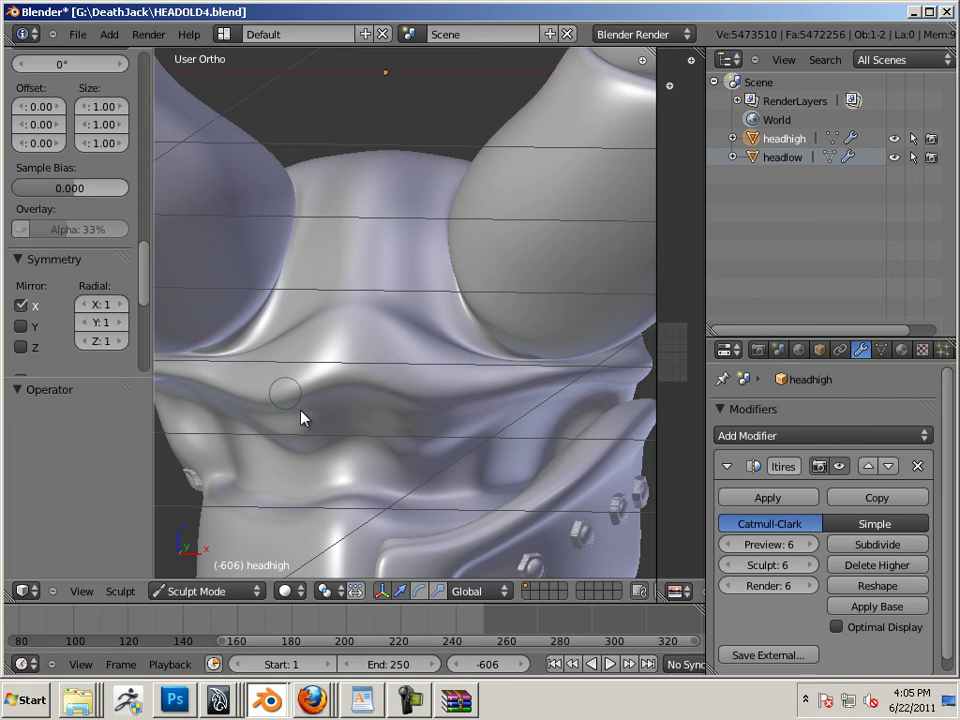
# Leave sculpting for Object Mode via Edit Mode and view the helmet front-on.
pyautogui.press('Tab')
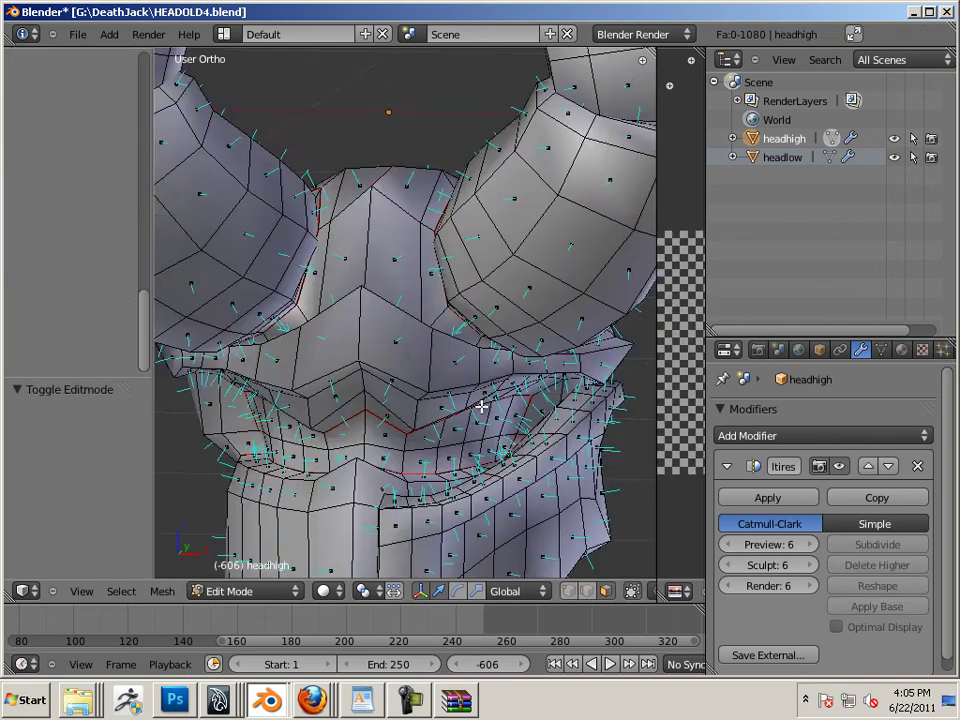
pyautogui.scroll(-5, 445, 397)
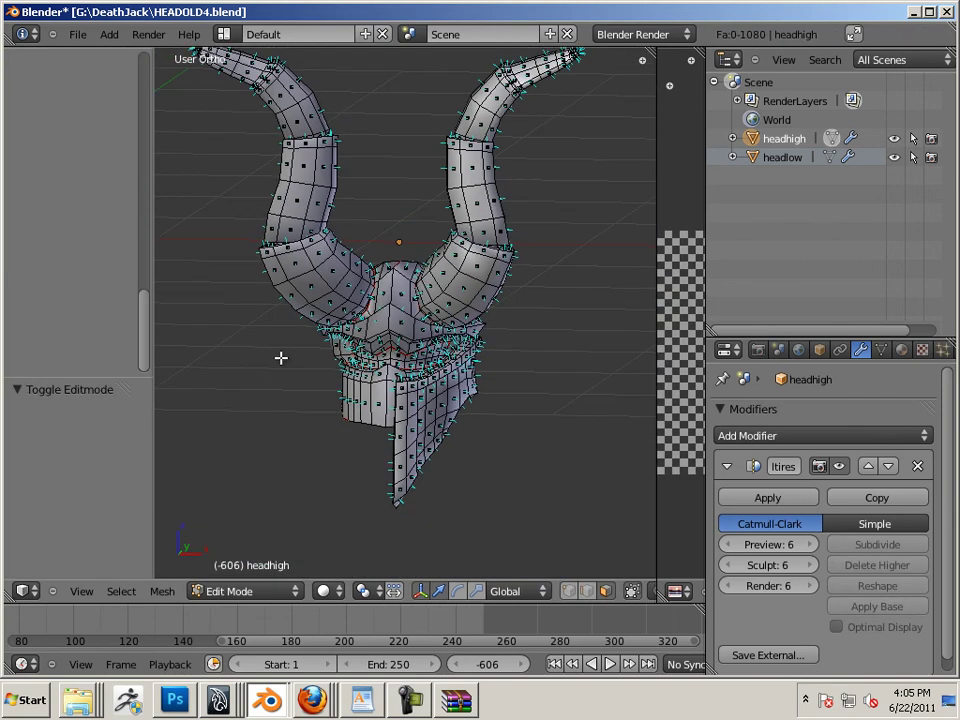
pyautogui.click(240, 591)
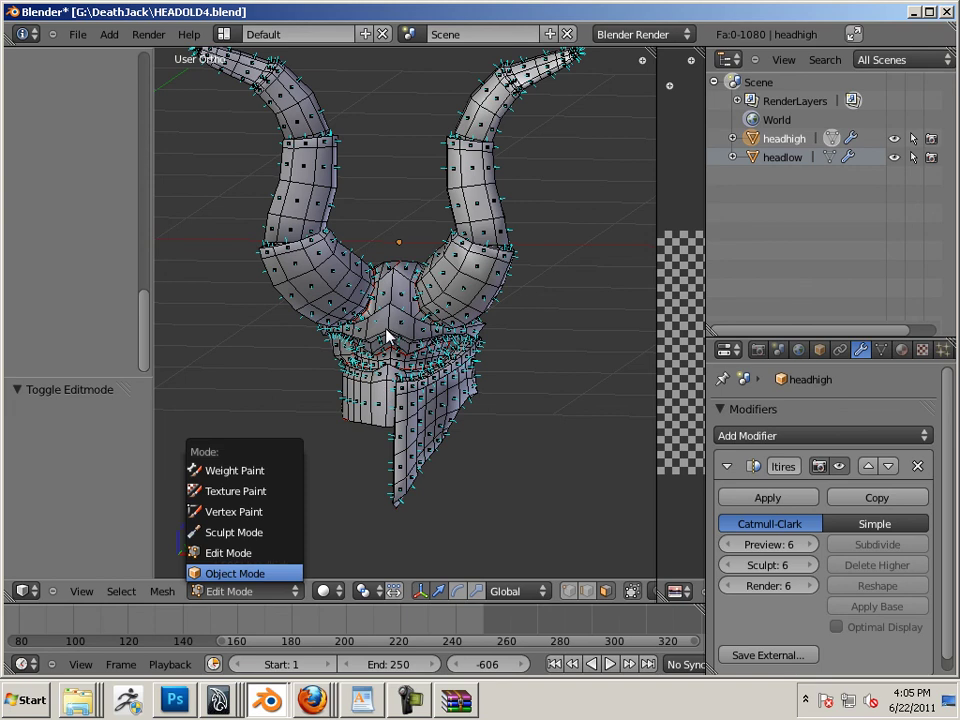
pyautogui.press('Return')
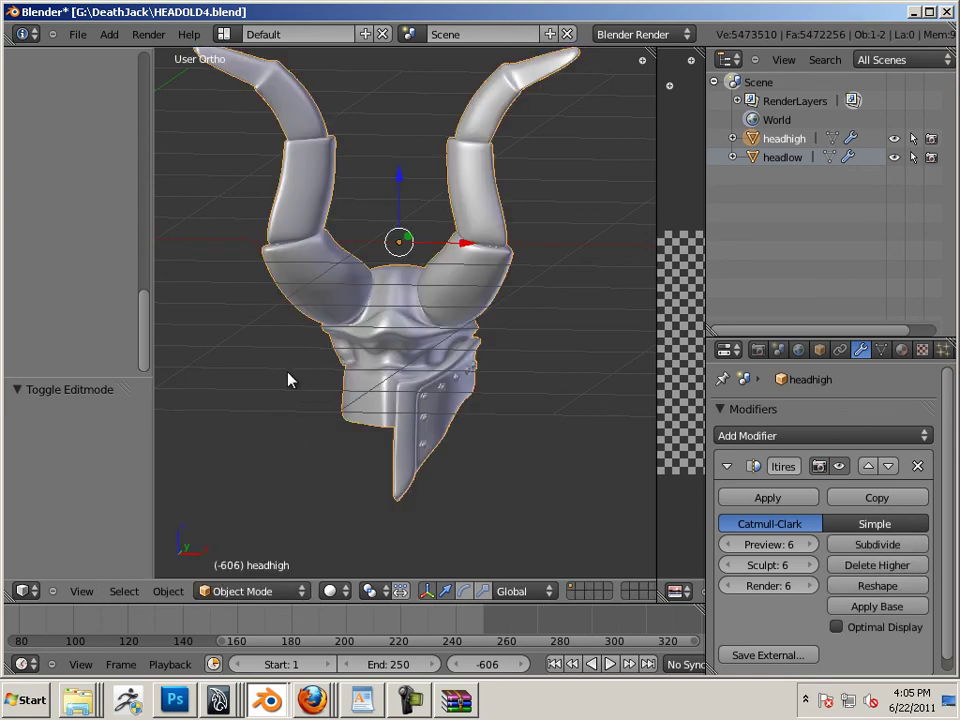
pyautogui.moveTo(289, 379)
pyautogui.mouseDown(button='middle')
pyautogui.moveTo(281, 383)
pyautogui.moveTo(276, 358)
pyautogui.moveTo(277, 383)
pyautogui.mouseUp(button='middle')
pyautogui.scroll(3, 296, 386)
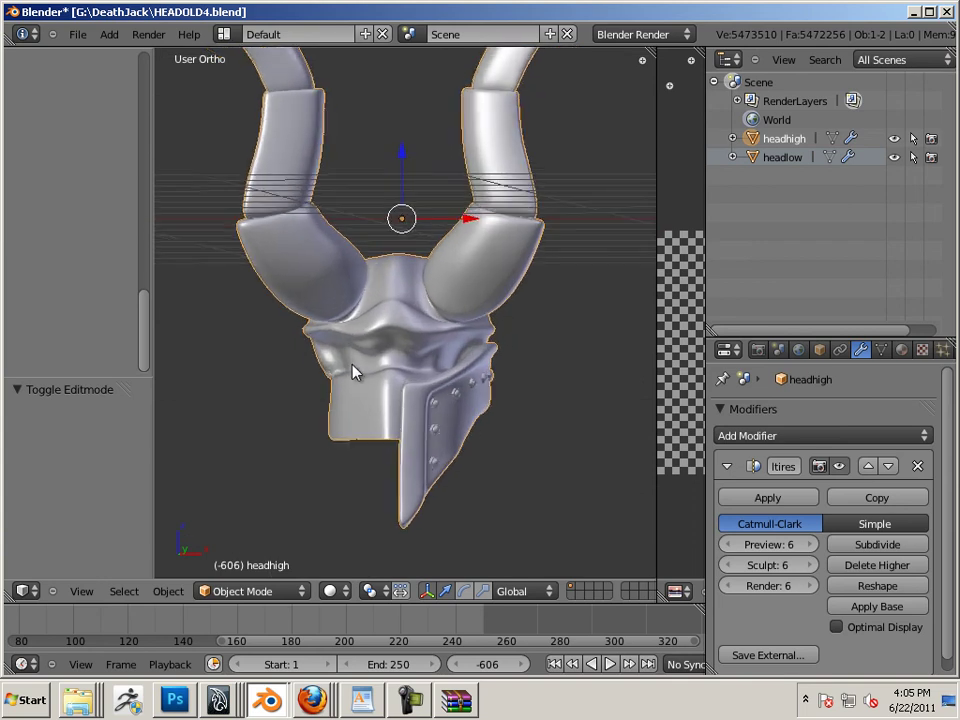
pyautogui.click(283, 592)
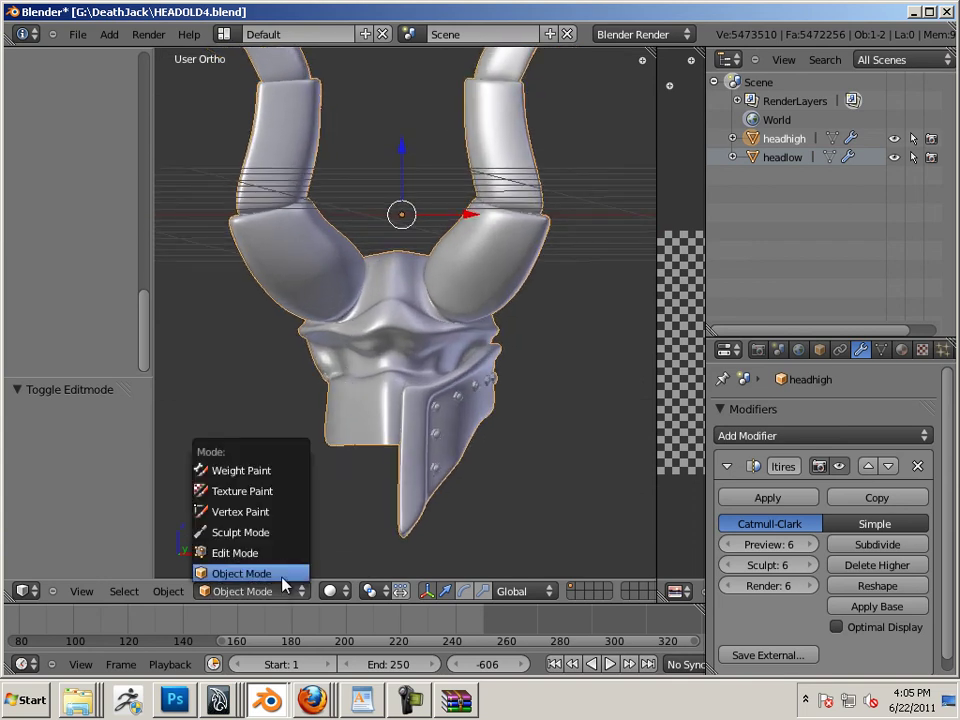
pyautogui.click(305, 589)
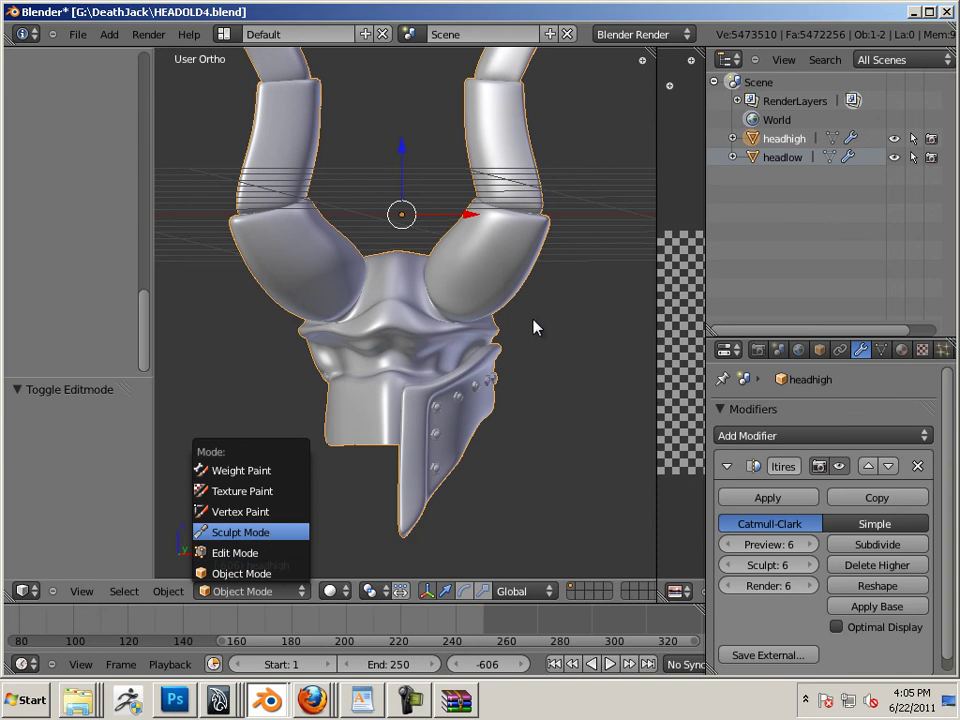
pyautogui.press('Return')
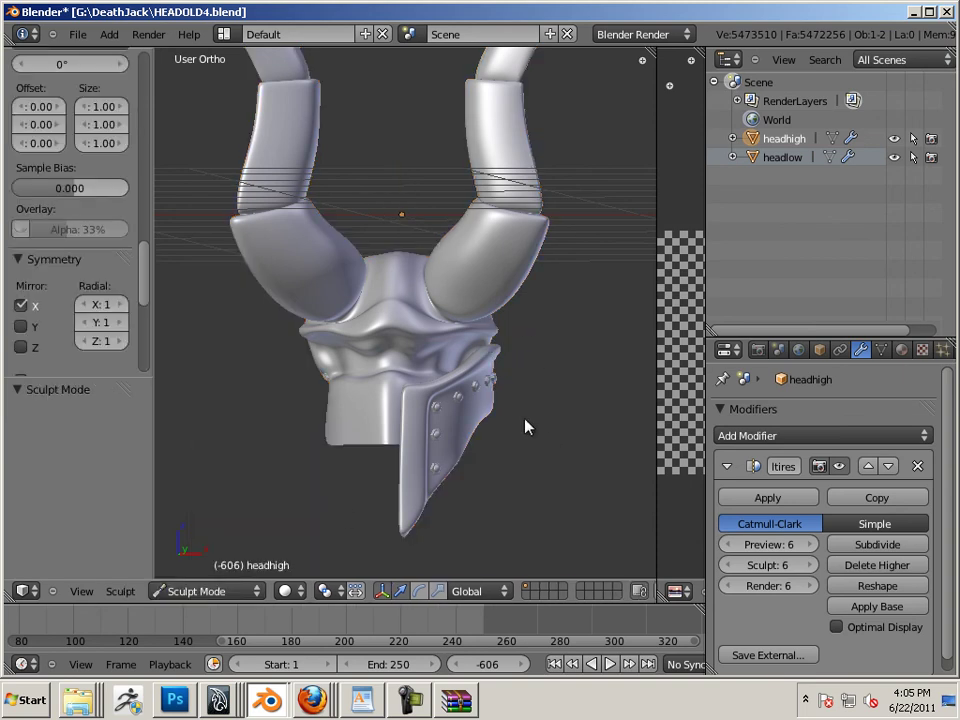
pyautogui.press('[')
pyautogui.click(524, 238)
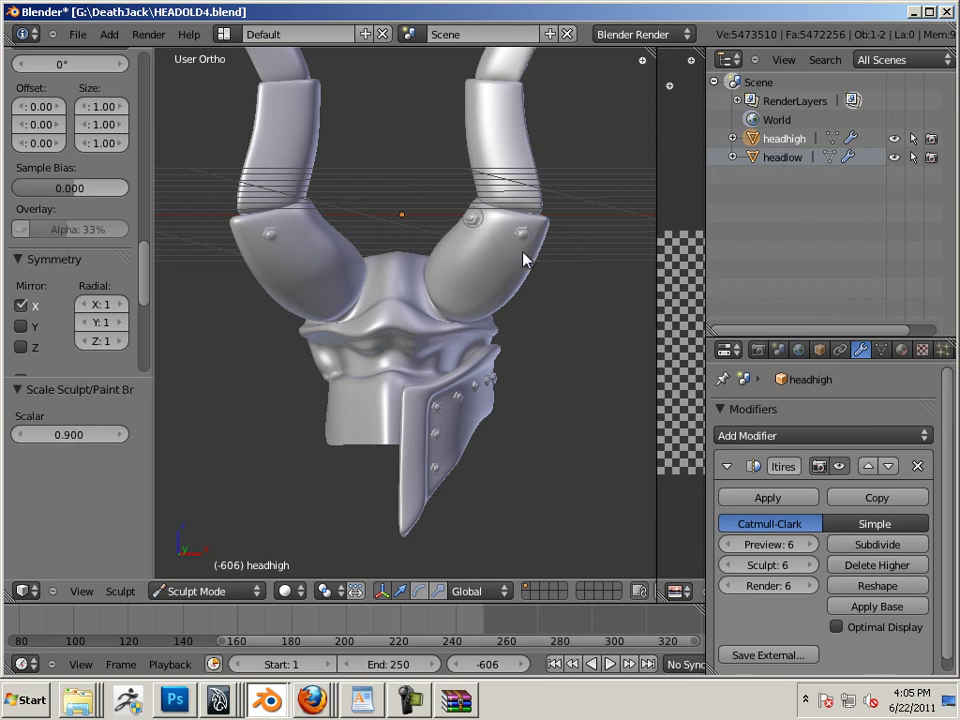
pyautogui.moveTo(566, 296)
pyautogui.mouseDown(button='middle')
pyautogui.moveTo(505, 318)
pyautogui.moveTo(336, 311)
pyautogui.moveTo(265, 253)
pyautogui.mouseUp(button='middle')
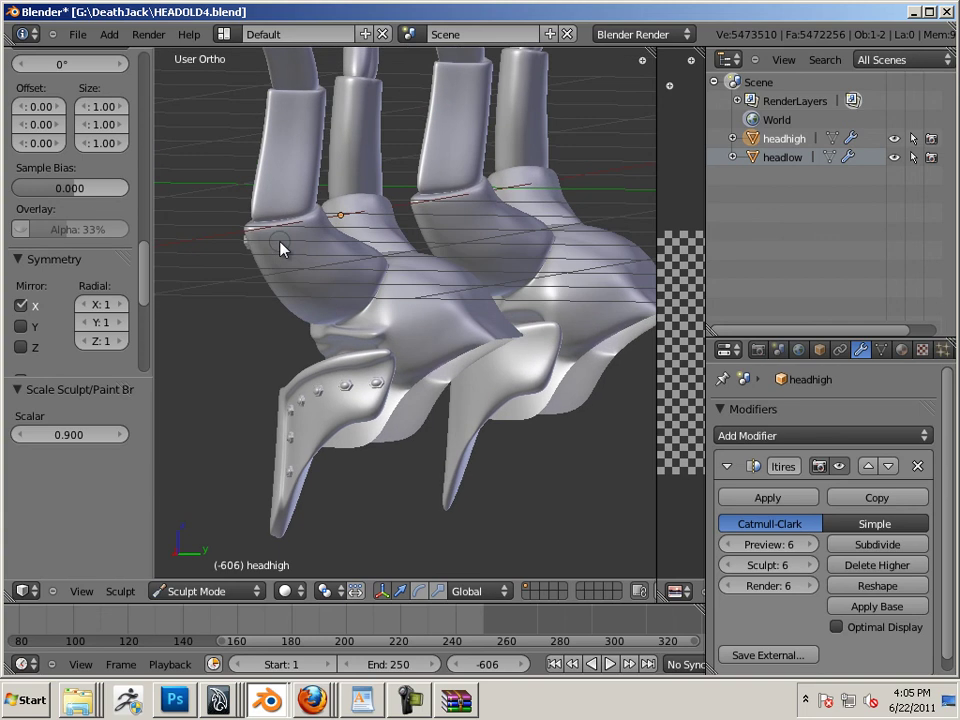
pyautogui.moveTo(334, 285)
pyautogui.mouseDown(button='middle')
pyautogui.moveTo(253, 304)
pyautogui.moveTo(306, 228)
pyautogui.mouseUp(button='middle')
pyautogui.click(296, 216)
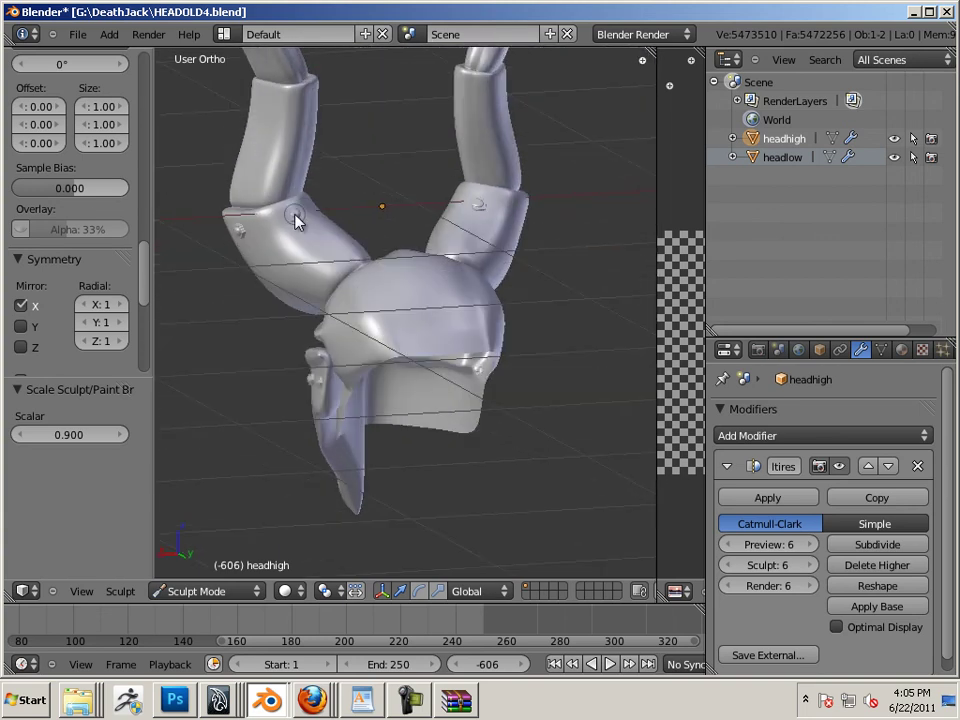
pyautogui.click(287, 100)
pyautogui.moveTo(227, 150)
pyautogui.mouseDown(button='middle')
pyautogui.moveTo(474, 166)
pyautogui.moveTo(579, 161)
pyautogui.moveTo(520, 141)
pyautogui.mouseUp(button='middle')
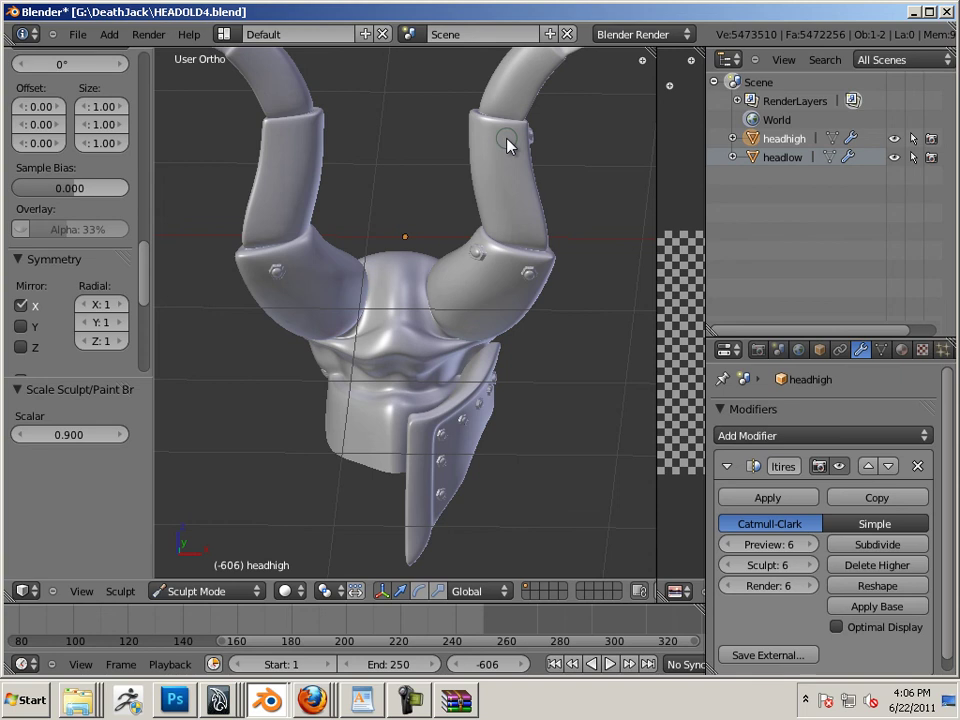
pyautogui.click(505, 140)
pyautogui.moveTo(428, 156)
pyautogui.mouseDown(button='middle')
pyautogui.moveTo(527, 150)
pyautogui.moveTo(542, 124)
pyautogui.moveTo(568, 193)
pyautogui.moveTo(510, 364)
pyautogui.moveTo(495, 245)
pyautogui.mouseUp(button='middle')
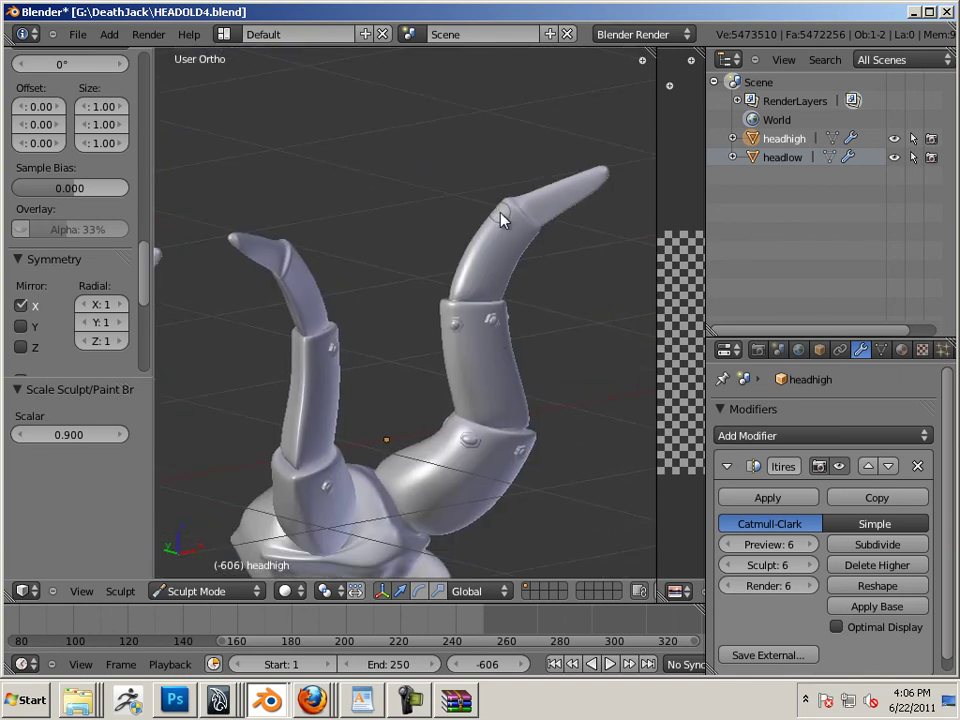
pyautogui.moveTo(557, 274)
pyautogui.mouseDown(button='middle')
pyautogui.moveTo(210, 229)
pyautogui.moveTo(190, 242)
pyautogui.moveTo(111, 179)
pyautogui.moveTo(287, 230)
pyautogui.mouseUp(button='middle')
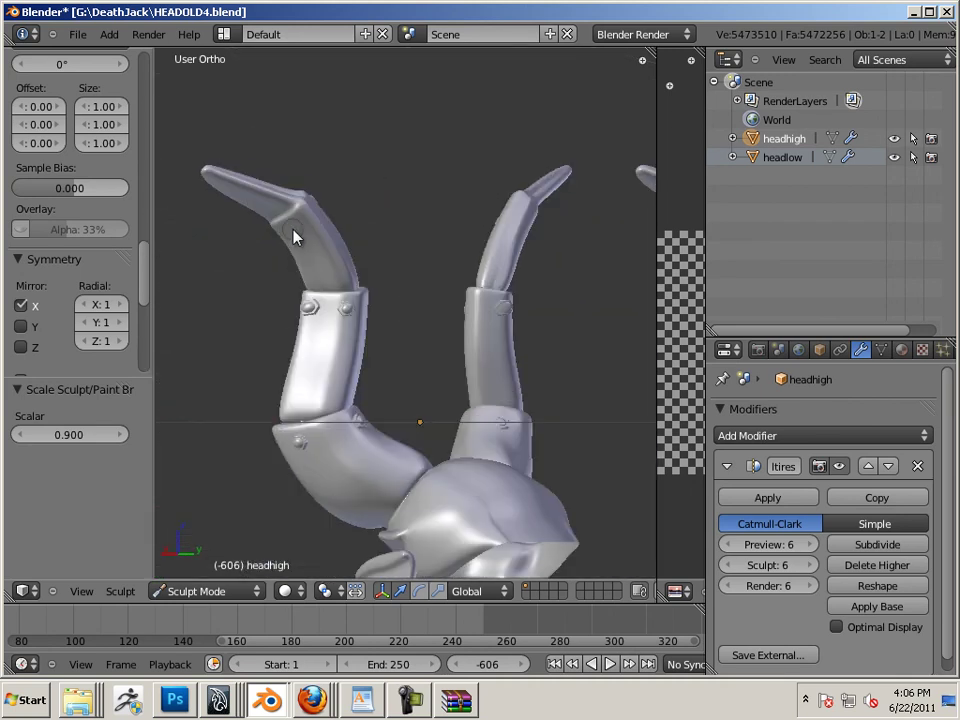
pyautogui.moveTo(339, 257); pyautogui.dragTo(325, 210, button='middle')
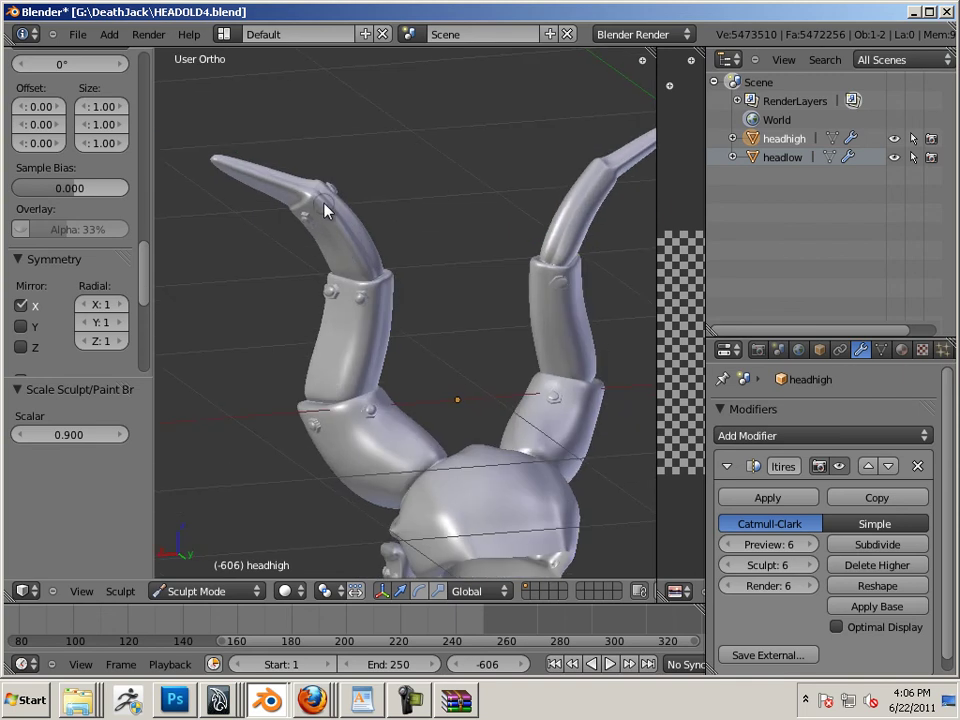
pyautogui.moveTo(253, 304)
pyautogui.mouseDown(button='middle')
pyautogui.moveTo(430, 273)
pyautogui.moveTo(416, 274)
pyautogui.moveTo(541, 291)
pyautogui.moveTo(568, 221)
pyautogui.moveTo(333, 268)
pyautogui.mouseUp(button='middle')
pyautogui.scroll(4, 420, 390)
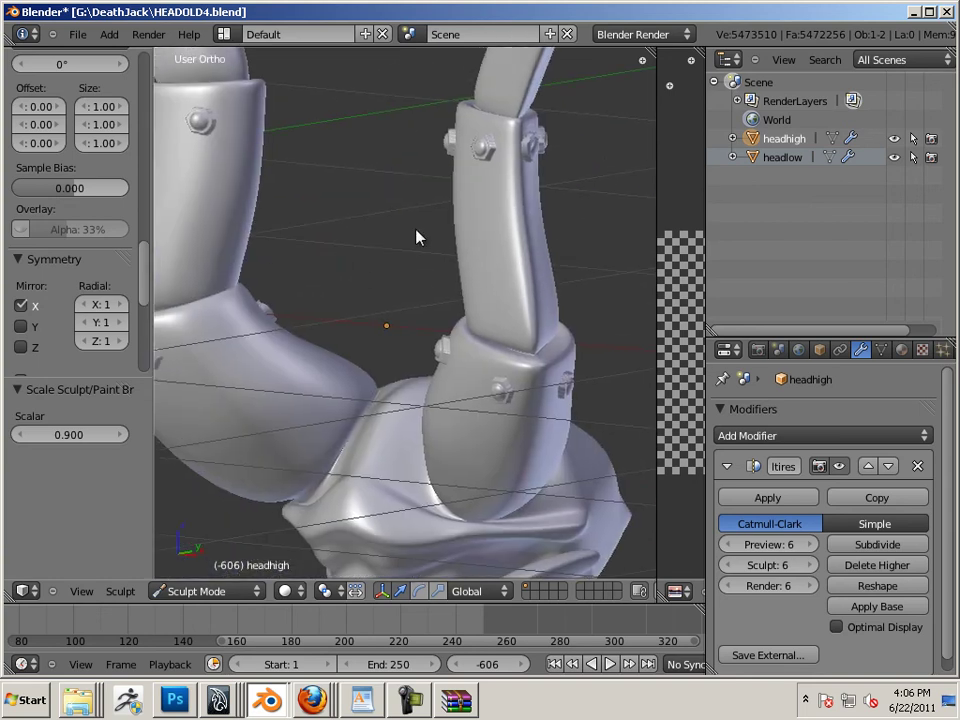
pyautogui.moveTo(418, 236); pyautogui.dragTo(490, 380, button='middle')
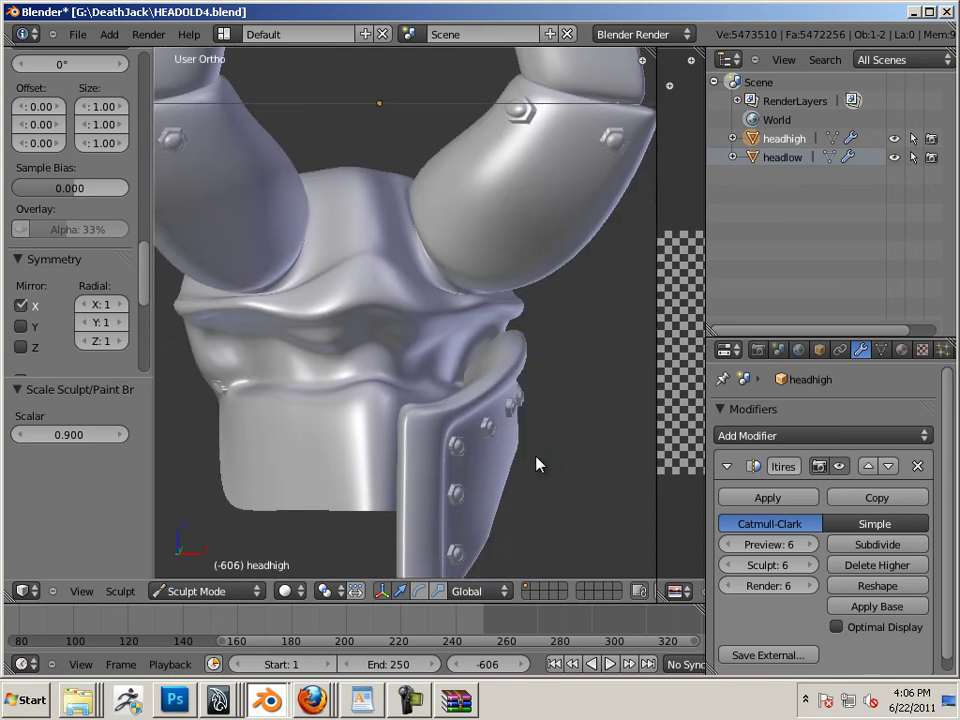
# Stamp three bolts down the visor's front edge, then undo the two misplaced ones.
pyautogui.click(352, 410)
pyautogui.click(352, 441)
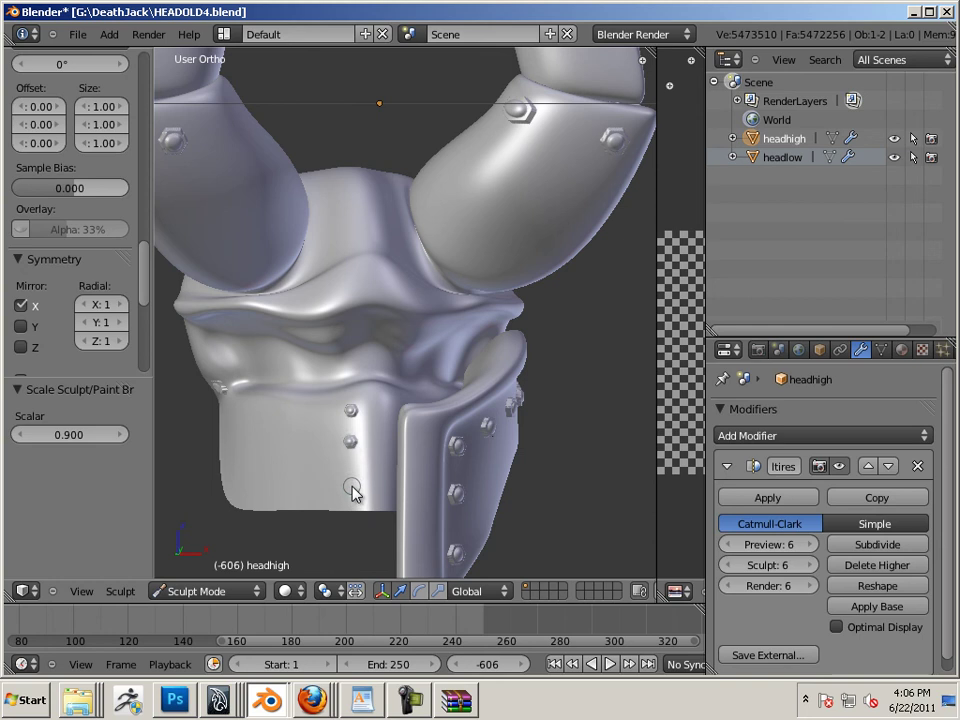
pyautogui.click(351, 477)
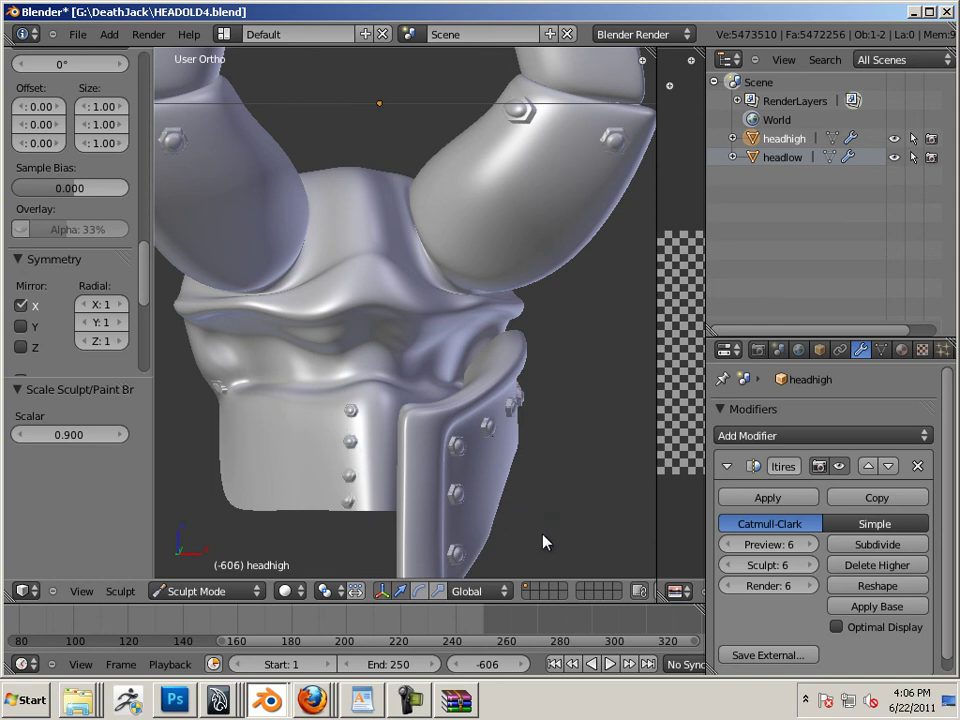
pyautogui.moveTo(543, 541)
pyautogui.mouseDown(button='middle')
pyautogui.moveTo(546, 553)
pyautogui.moveTo(482, 506)
pyautogui.moveTo(397, 412)
pyautogui.mouseUp(button='middle')
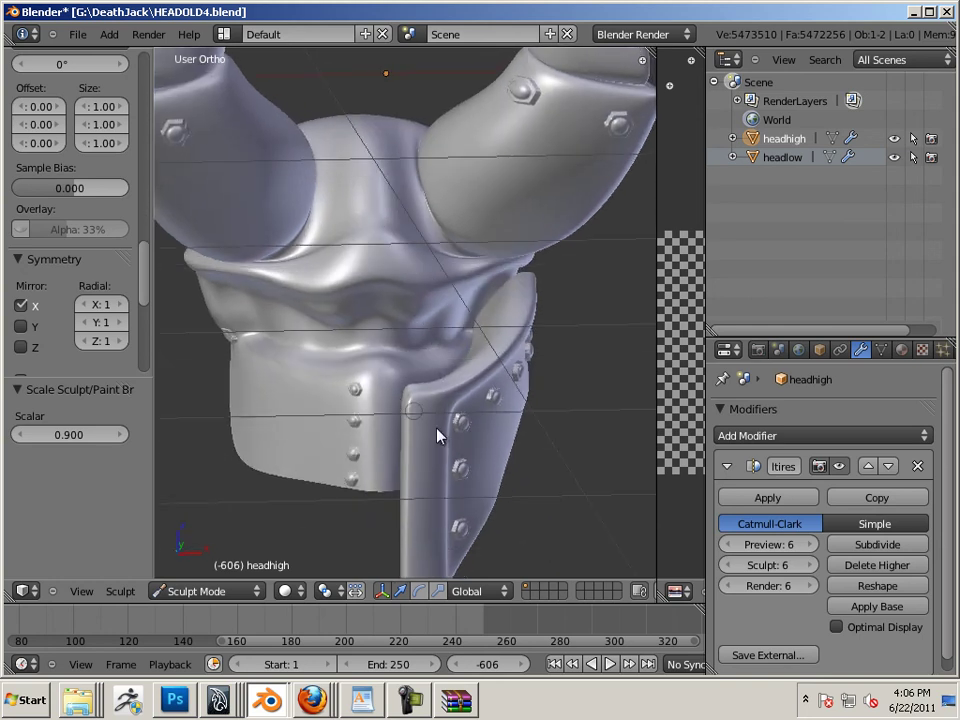
pyautogui.scroll(6, 566, 508)
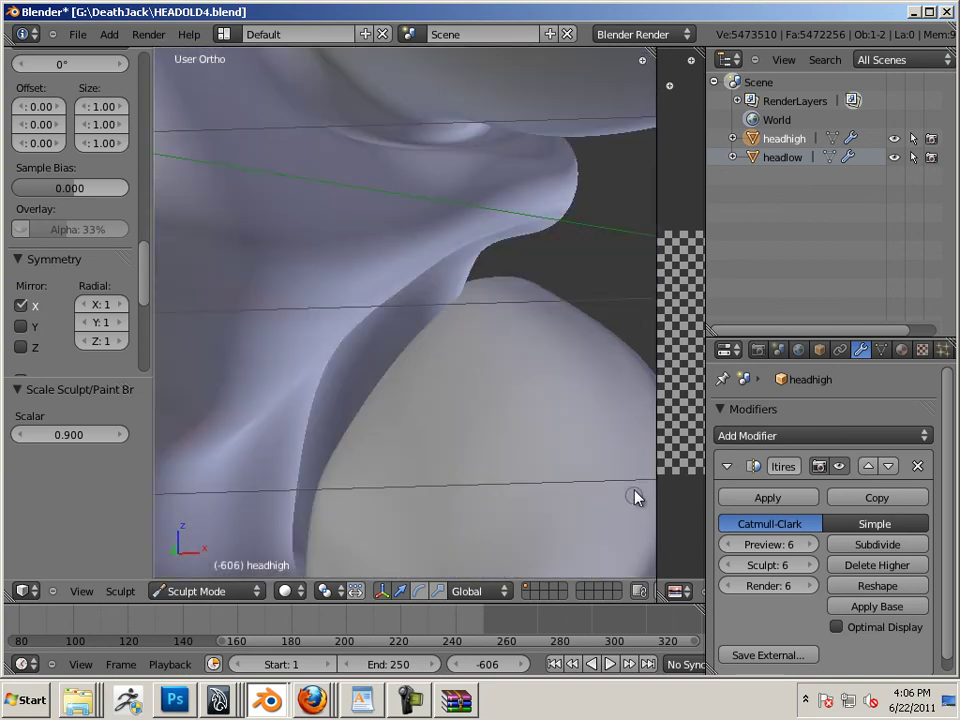
pyautogui.scroll(-6, 637, 497)
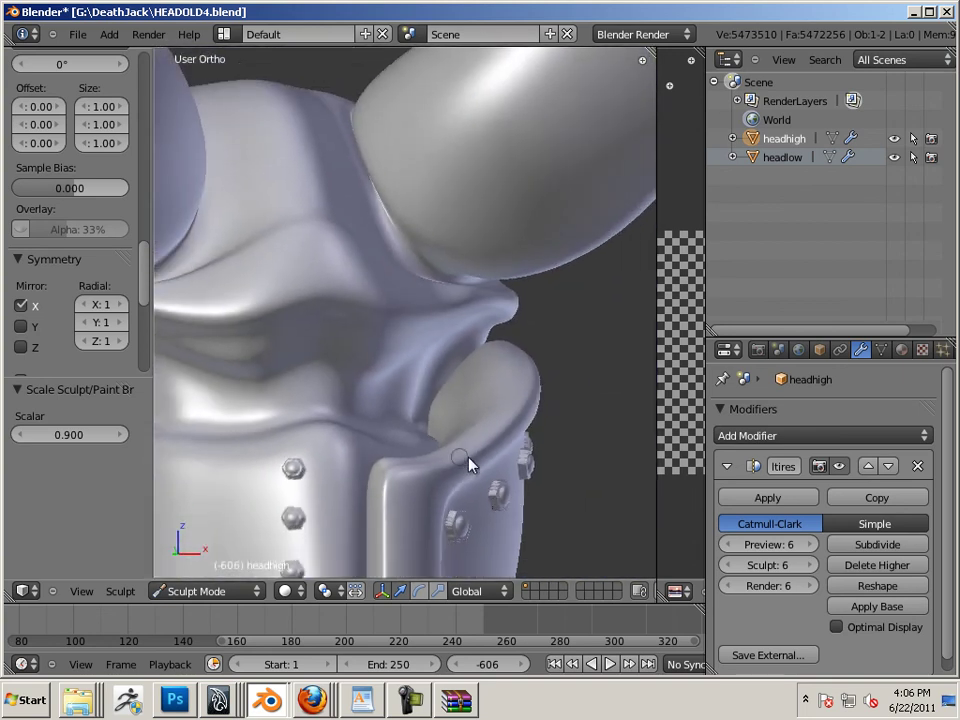
pyautogui.moveTo(470, 465)
pyautogui.mouseDown(button='middle')
pyautogui.moveTo(510, 461)
pyautogui.moveTo(527, 478)
pyautogui.moveTo(497, 514)
pyautogui.moveTo(478, 519)
pyautogui.moveTo(422, 495)
pyautogui.moveTo(405, 472)
pyautogui.moveTo(414, 476)
pyautogui.mouseUp(button='middle')
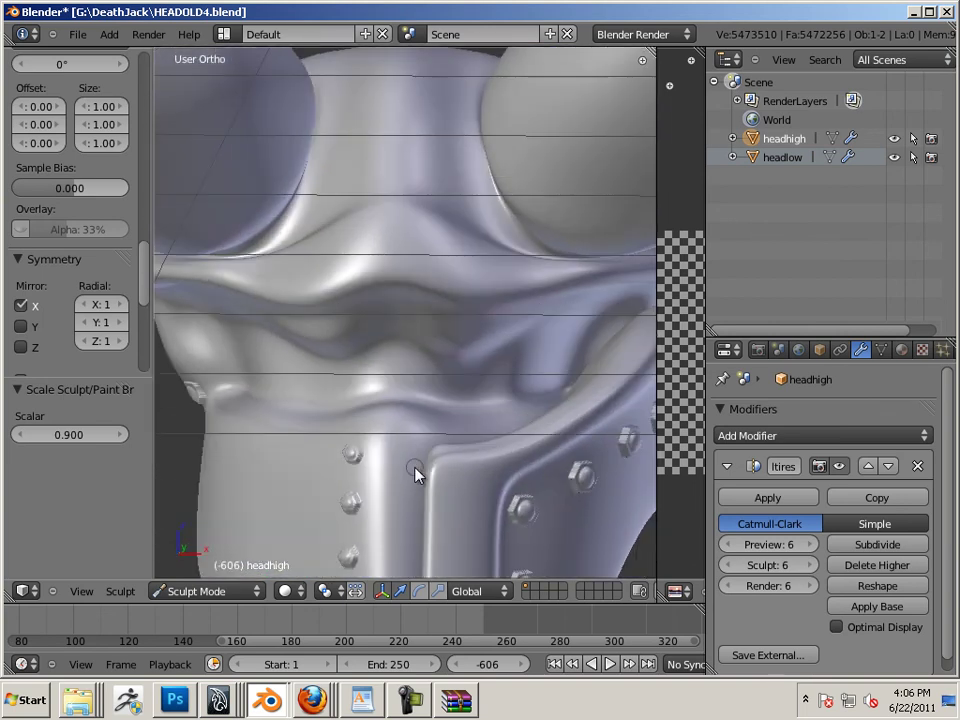
pyautogui.moveTo(409, 467); pyautogui.dragTo(399, 422, button='middle')
pyautogui.hotkey('ctrl', 'z')
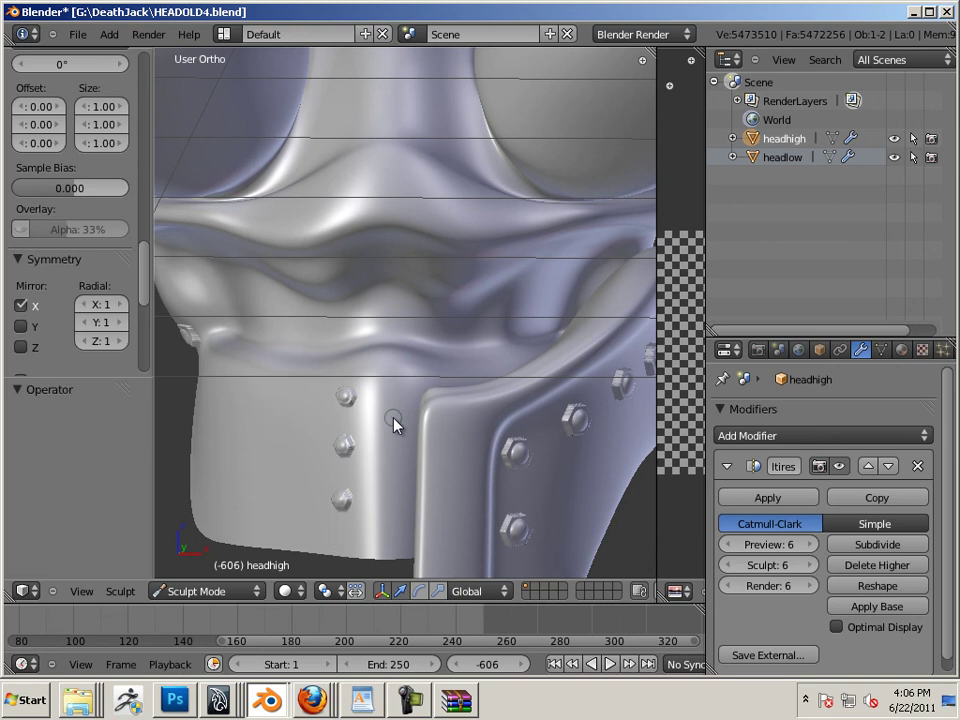
pyautogui.hotkey('ctrl', 'z')
pyautogui.hotkey('ctrl', 'z')
pyautogui.hotkey('ctrl', 'z')
# Restamp four bolts in two columns down to the visor's bottom corner.
pyautogui.click(372, 397)
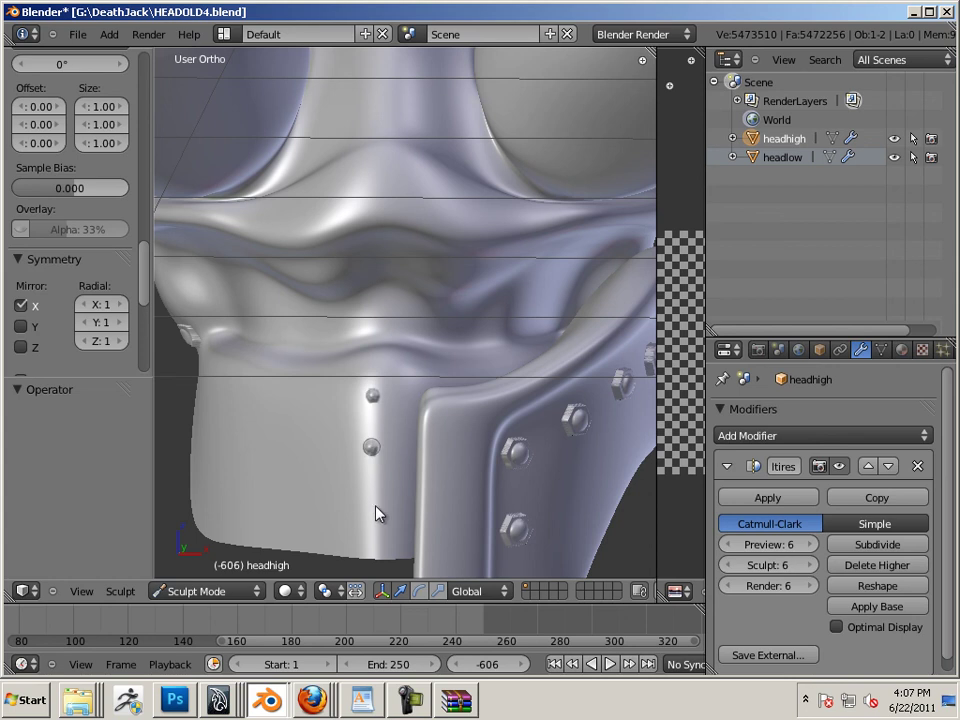
pyautogui.click(372, 499)
pyautogui.click(370, 537)
pyautogui.click(407, 540)
# Add two small bolts on the brow beside the eye socket.
pyautogui.keyDown('shift'); pyautogui.moveTo(428, 504); pyautogui.dragTo(403, 456, button='middle'); pyautogui.keyUp('shift')
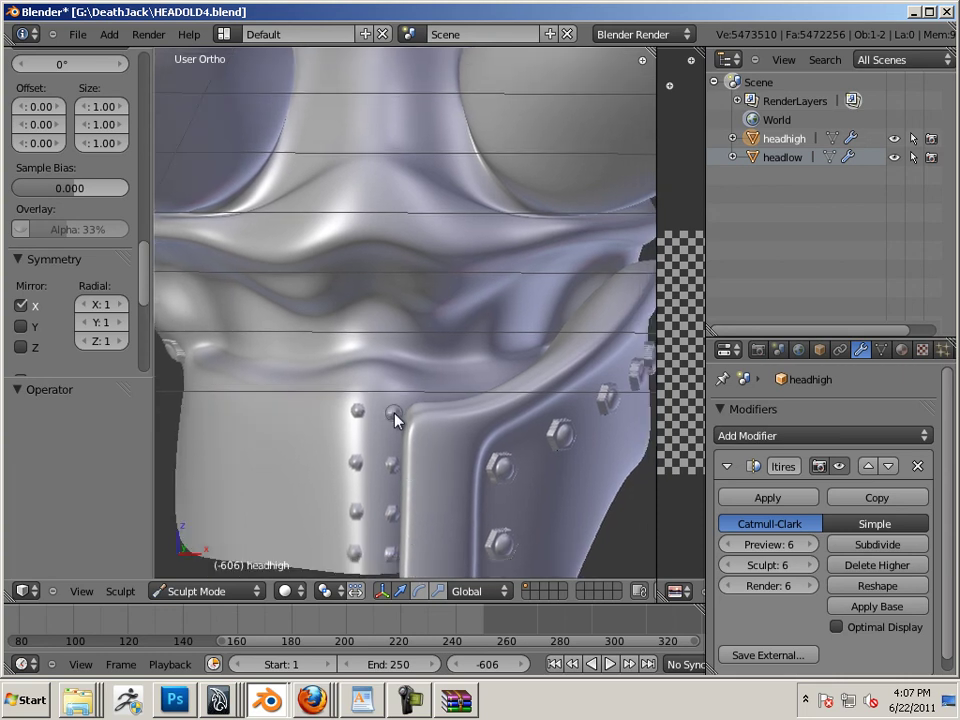
pyautogui.moveTo(351, 487)
pyautogui.mouseDown(button='middle')
pyautogui.moveTo(343, 465)
pyautogui.moveTo(349, 557)
pyautogui.moveTo(354, 480)
pyautogui.mouseUp(button='middle')
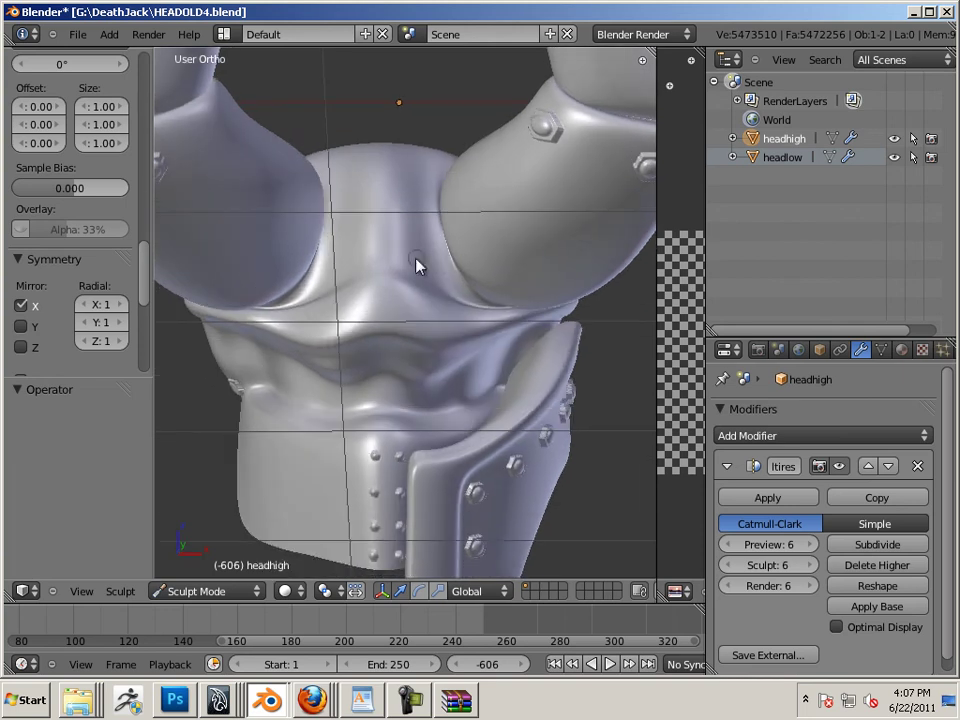
pyautogui.click(440, 277)
pyautogui.click(400, 260)
# Enlarge the bolt brush and stamp a mirrored bolt on each lower horn segment.
pyautogui.scroll(-4, 427, 297)
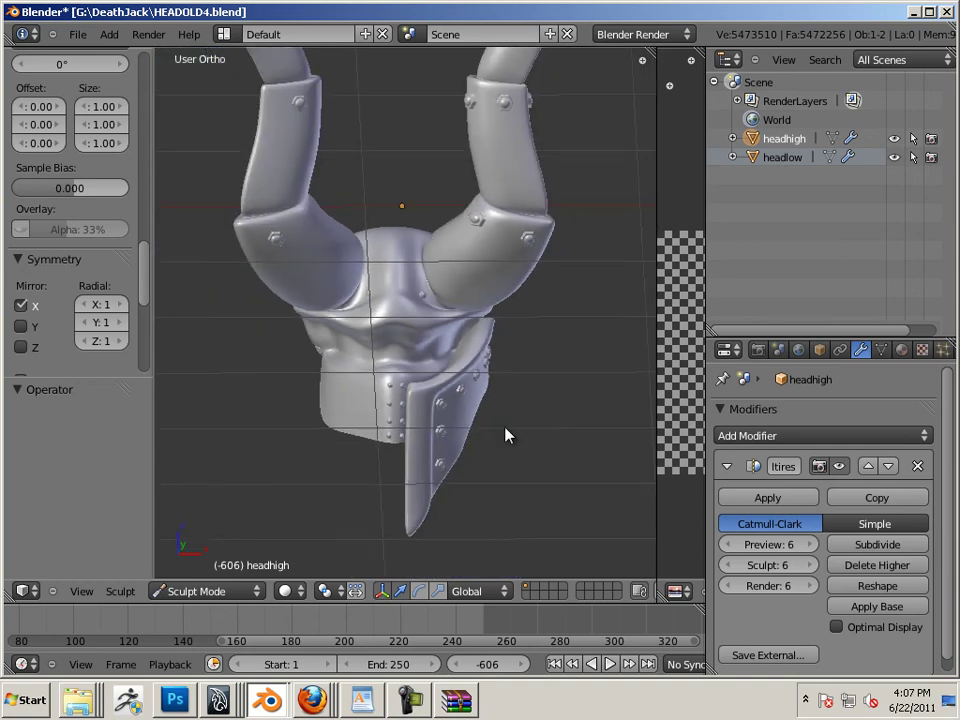
pyautogui.moveTo(543, 430); pyautogui.dragTo(489, 436, button='middle')
pyautogui.moveTo(557, 481); pyautogui.dragTo(474, 405, button='middle')
pyautogui.scroll(-3, 474, 405)
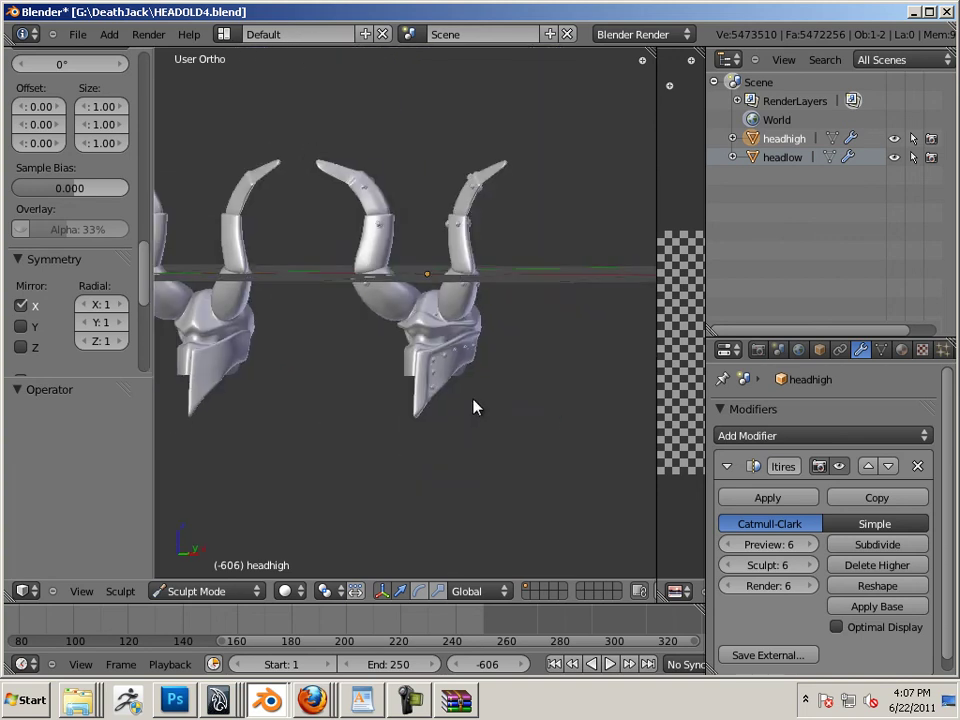
pyautogui.keyDown('shift'); pyautogui.scroll(2, 470, 444); pyautogui.keyUp('shift')
pyautogui.scroll(5, 500, 440)
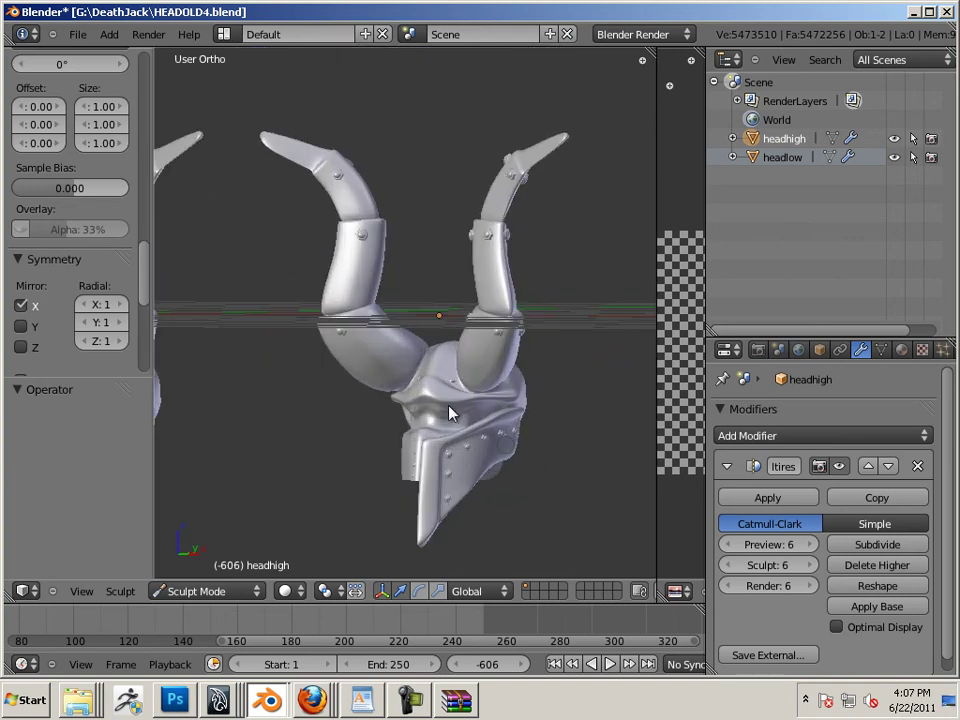
pyautogui.moveTo(218, 282); pyautogui.dragTo(241, 195, button='middle')
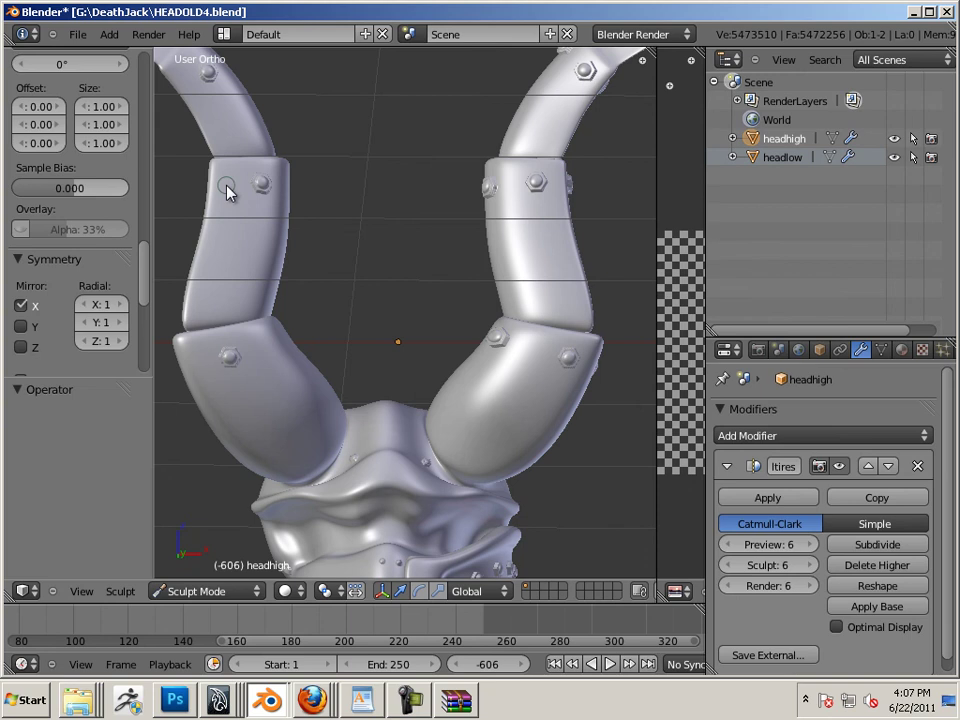
pyautogui.press(']')
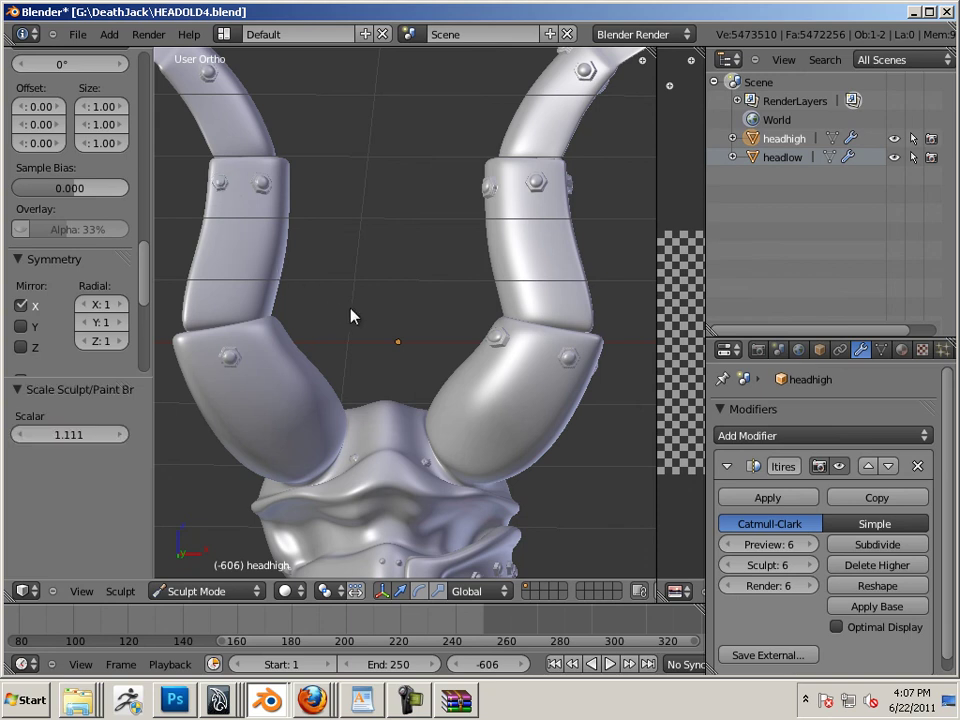
pyautogui.press('KP_8')
pyautogui.press('KP_8')
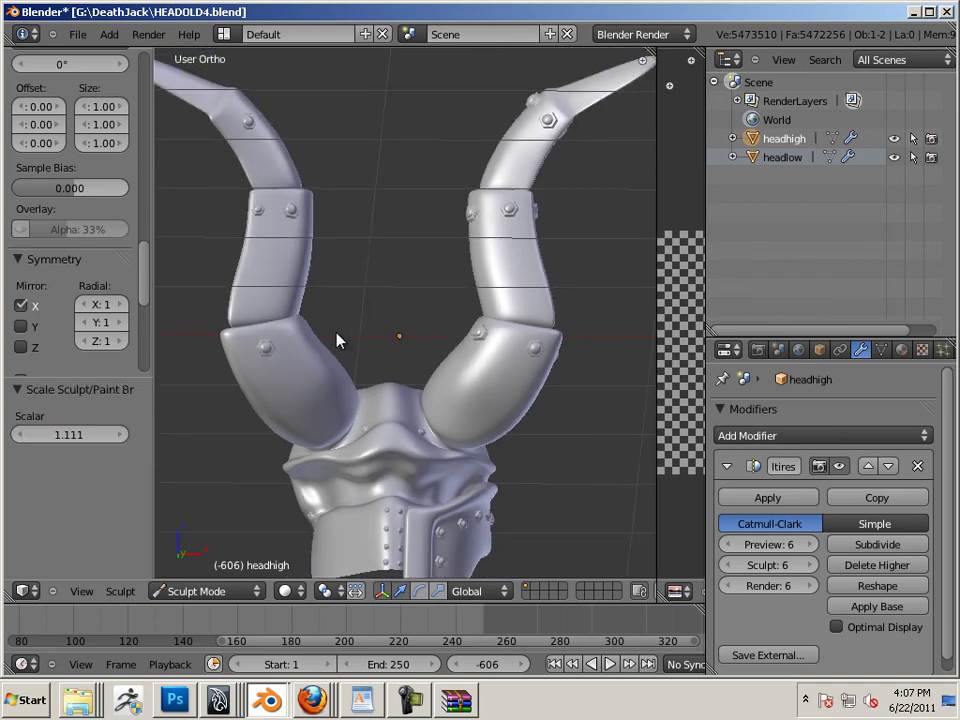
pyautogui.click(302, 336)
# Turn off Mirror X symmetry and orbit the head to a three-quarter view.
pyautogui.press('KP_2')
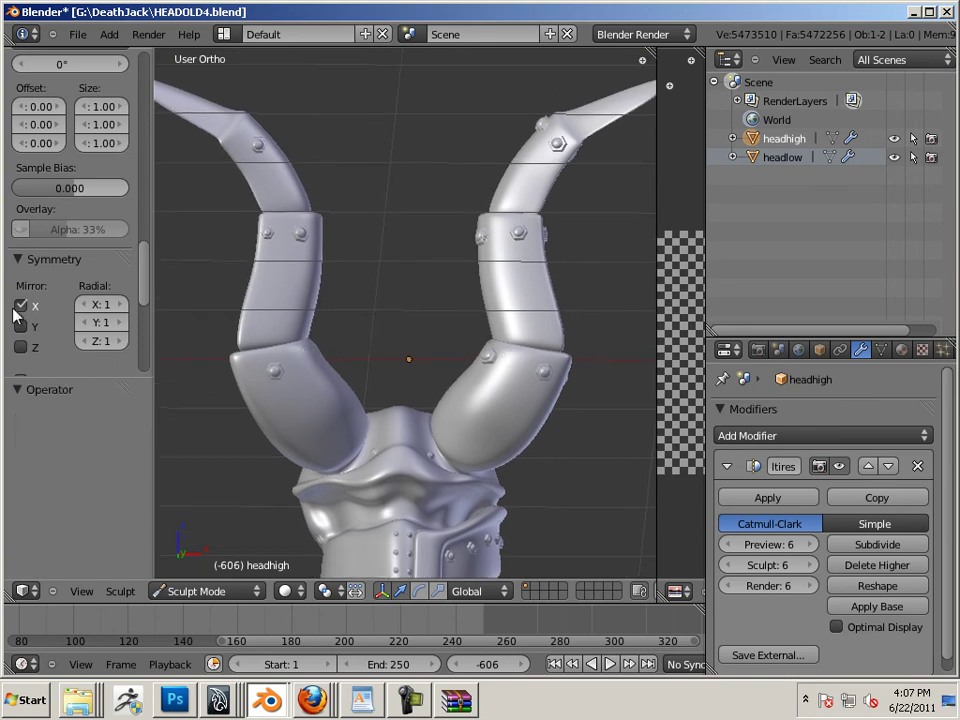
pyautogui.click(20, 305)
pyautogui.moveTo(202, 402); pyautogui.dragTo(279, 396, button='middle')
pyautogui.moveTo(303, 380); pyautogui.dragTo(275, 373, button='middle')
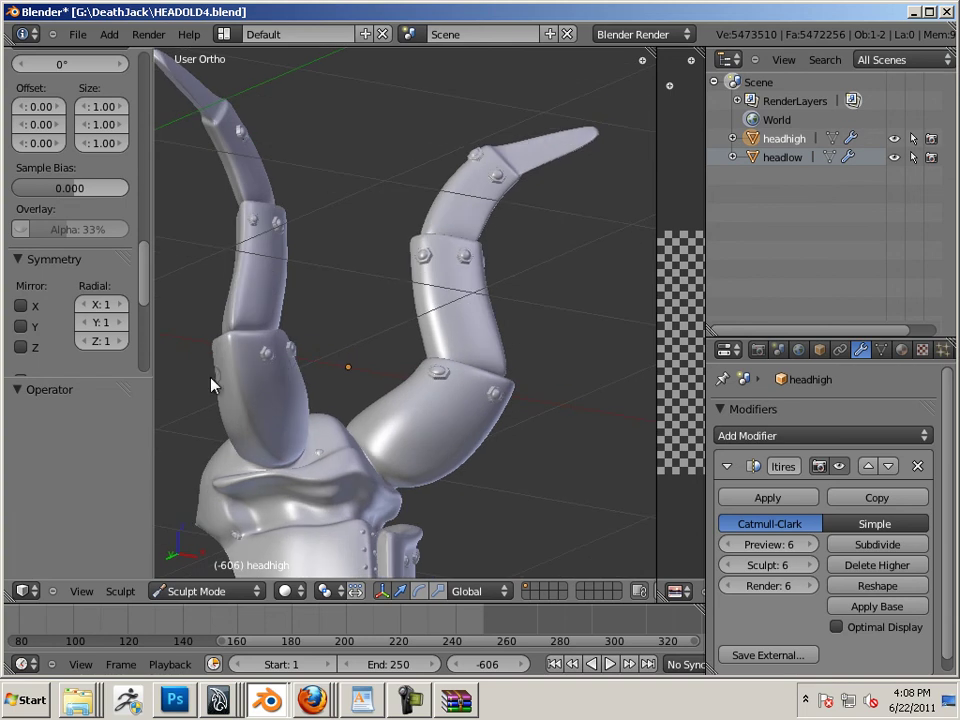
pyautogui.moveTo(212, 385); pyautogui.dragTo(472, 456, button='middle')
pyautogui.moveTo(537, 468); pyautogui.dragTo(446, 439, button='middle')
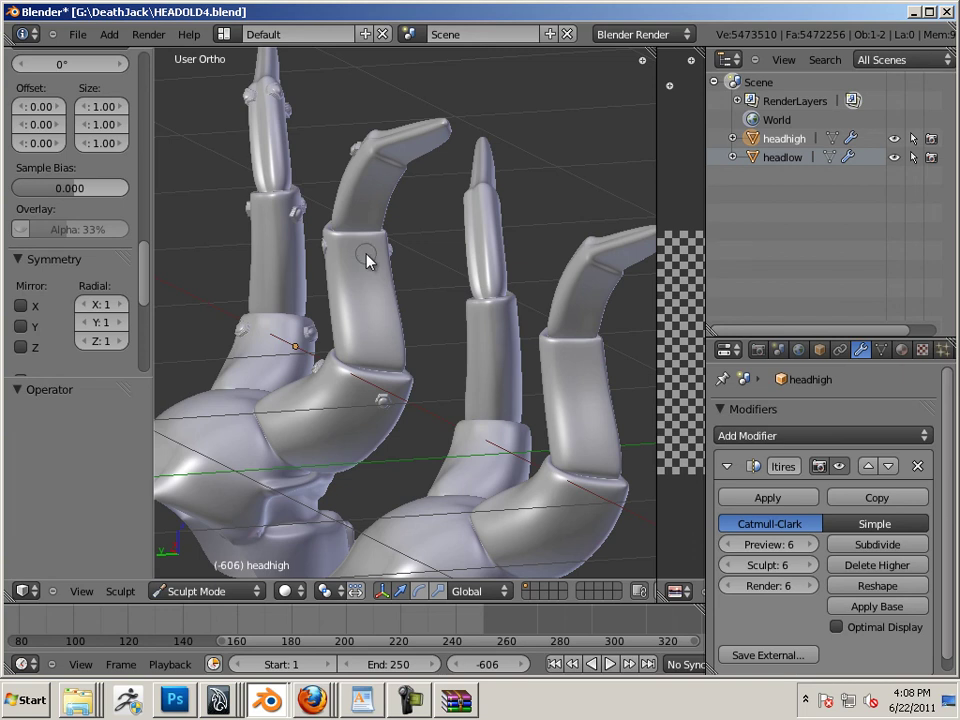
# Orbit around the horns to inspect the bolted segments from several angles.
pyautogui.moveTo(266, 298); pyautogui.dragTo(451, 363, button='middle')
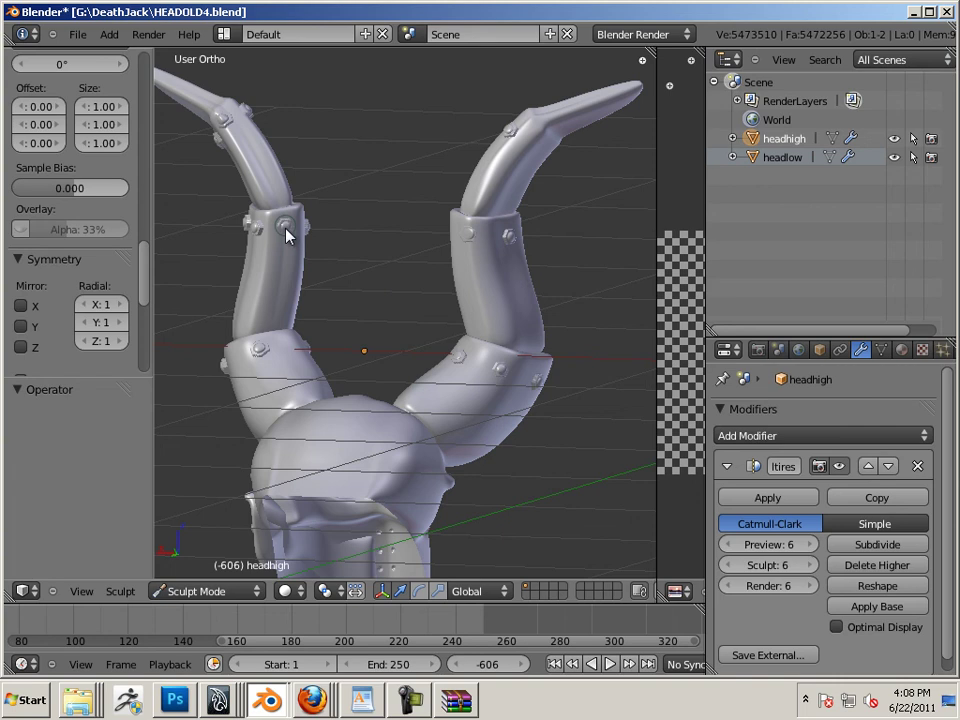
pyautogui.moveTo(375, 291); pyautogui.dragTo(492, 166, button='middle')
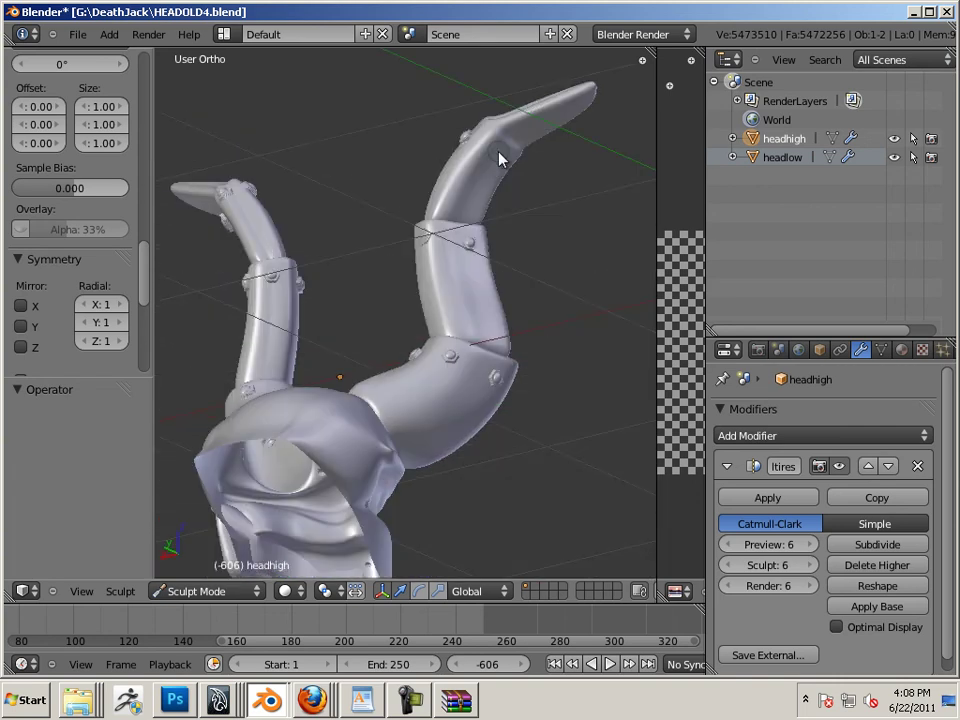
pyautogui.moveTo(345, 203); pyautogui.dragTo(506, 386, button='middle')
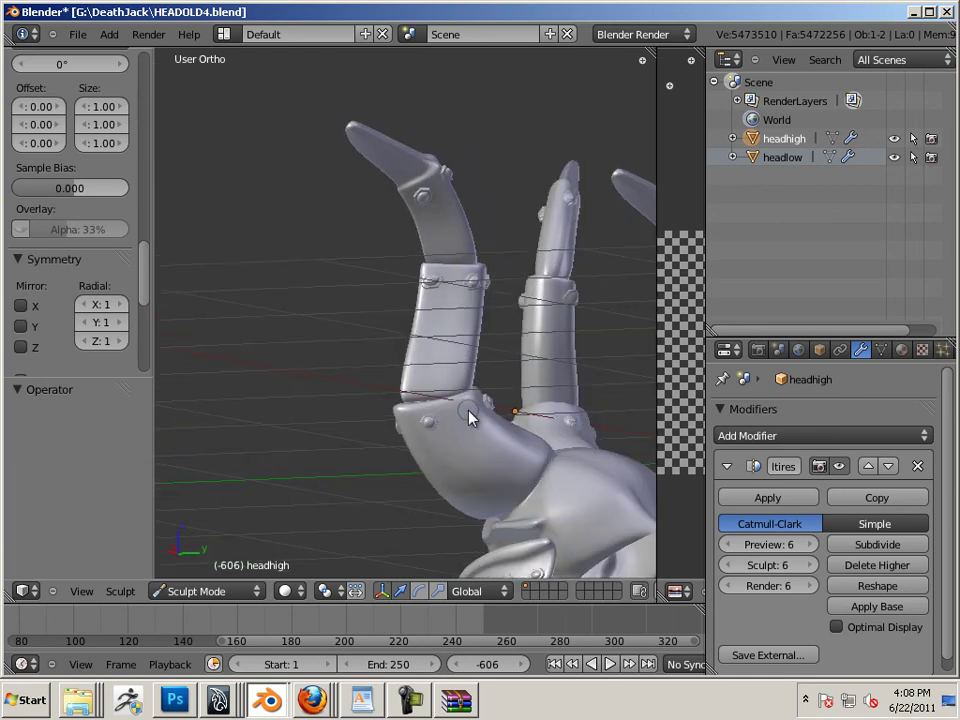
pyautogui.moveTo(311, 418); pyautogui.dragTo(528, 388, button='middle')
pyautogui.scroll(-3, 477, 414)
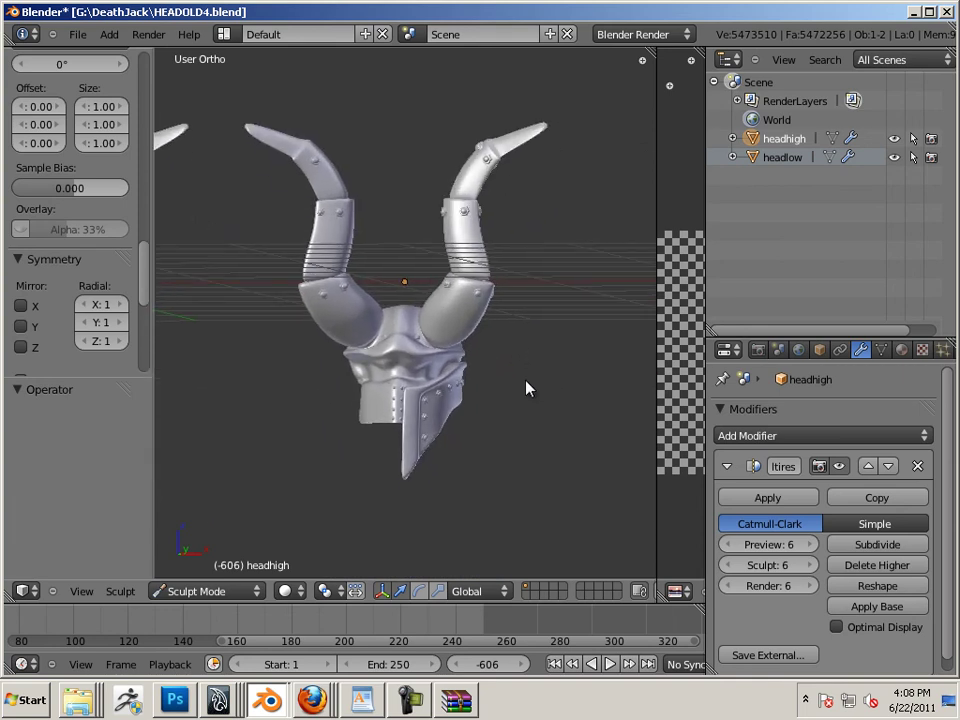
pyautogui.scroll(3, 545, 402)
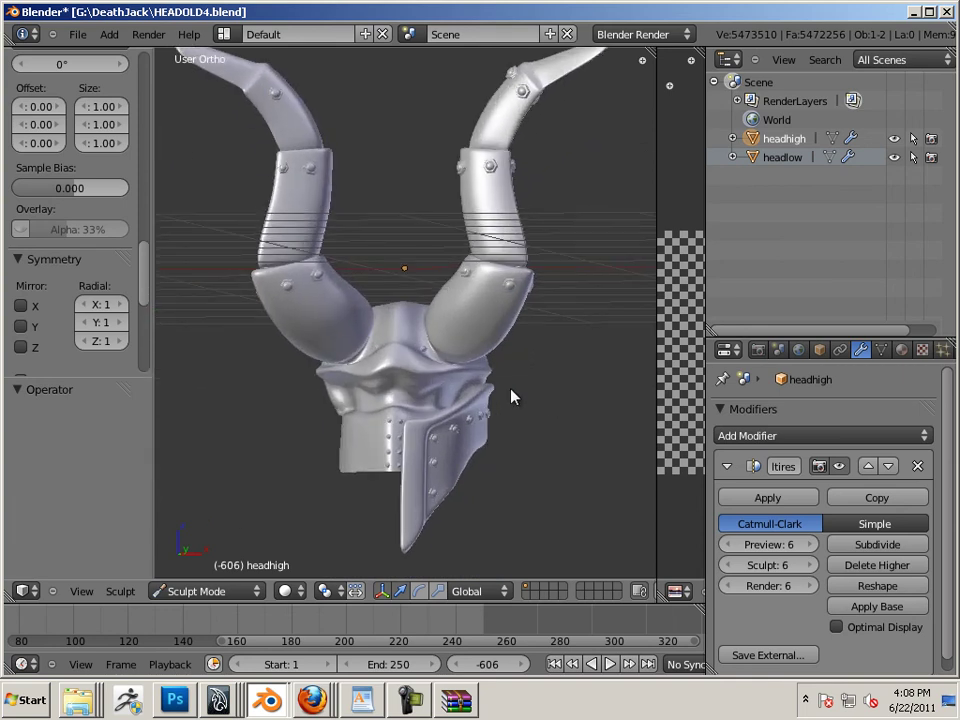